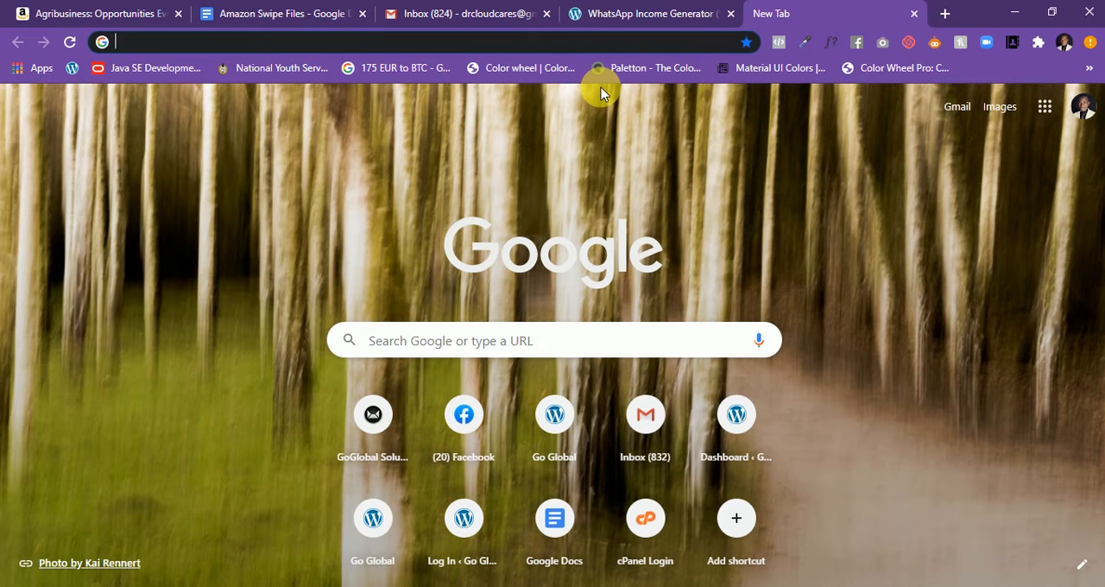
# - Open the hosting account's cPanel login page by adding /cpanel to the site's domain address
pyautogui.click(543, 54)
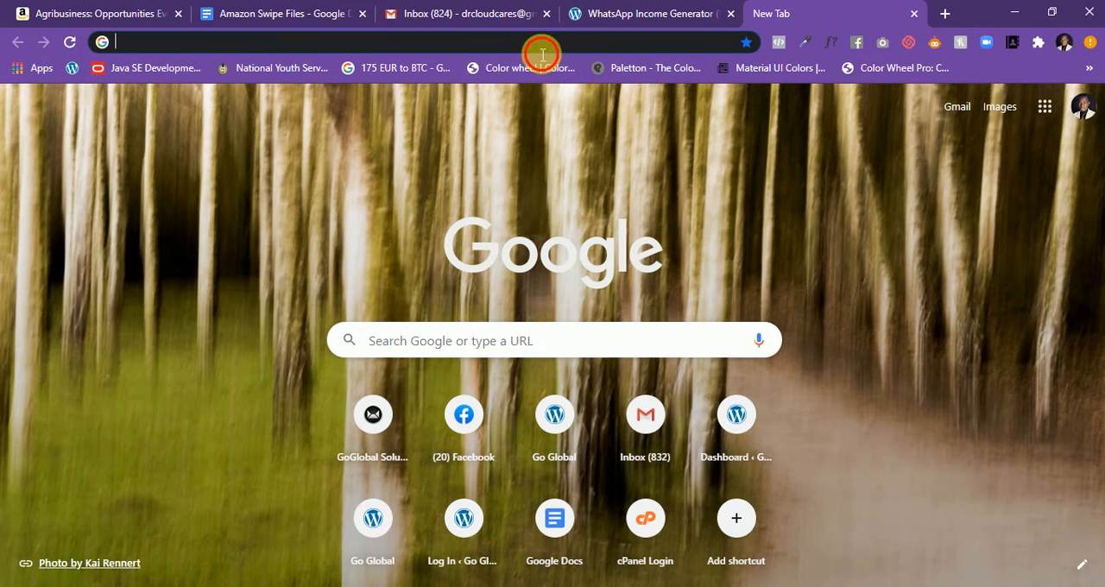
pyautogui.write('solamathew.com')
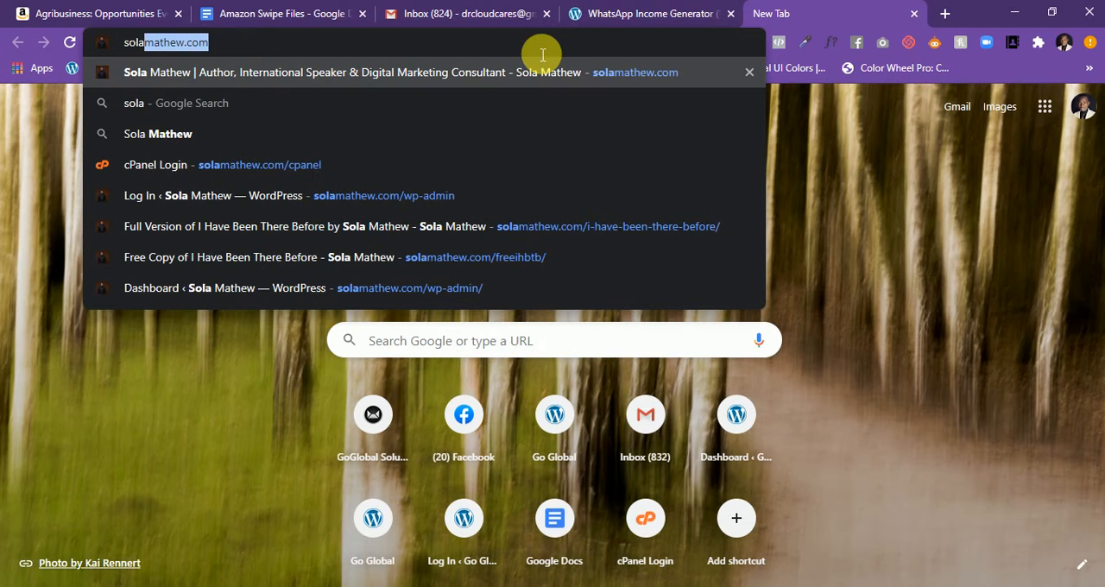
pyautogui.press('Right')
pyautogui.write('/cpanel')
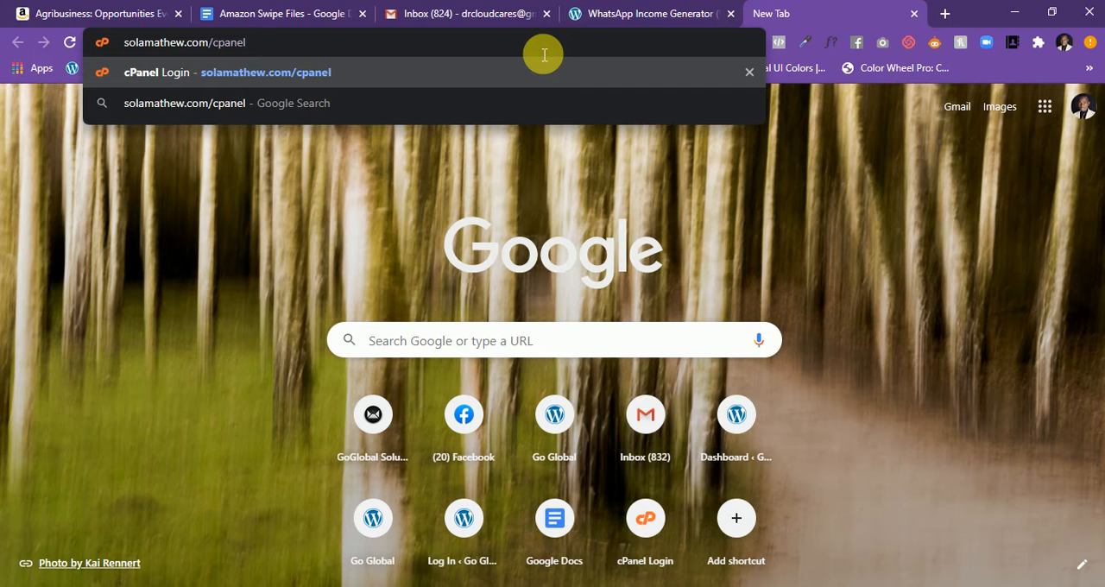
pyautogui.press('Return')
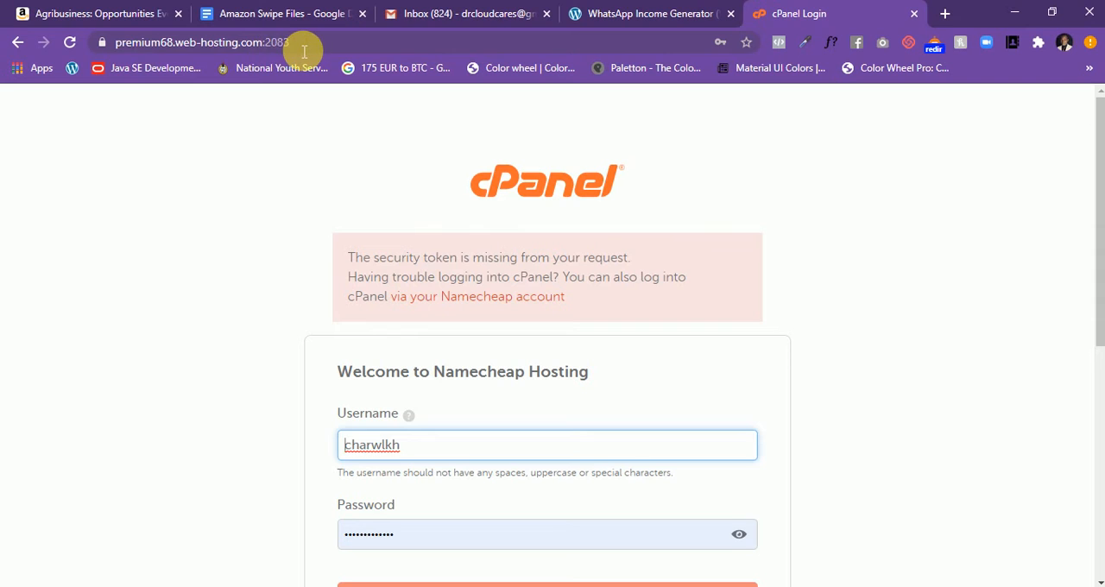
# - Log in to cPanel with the prefilled username and password
pyautogui.moveTo(288, 43); pyautogui.dragTo(74, 49)
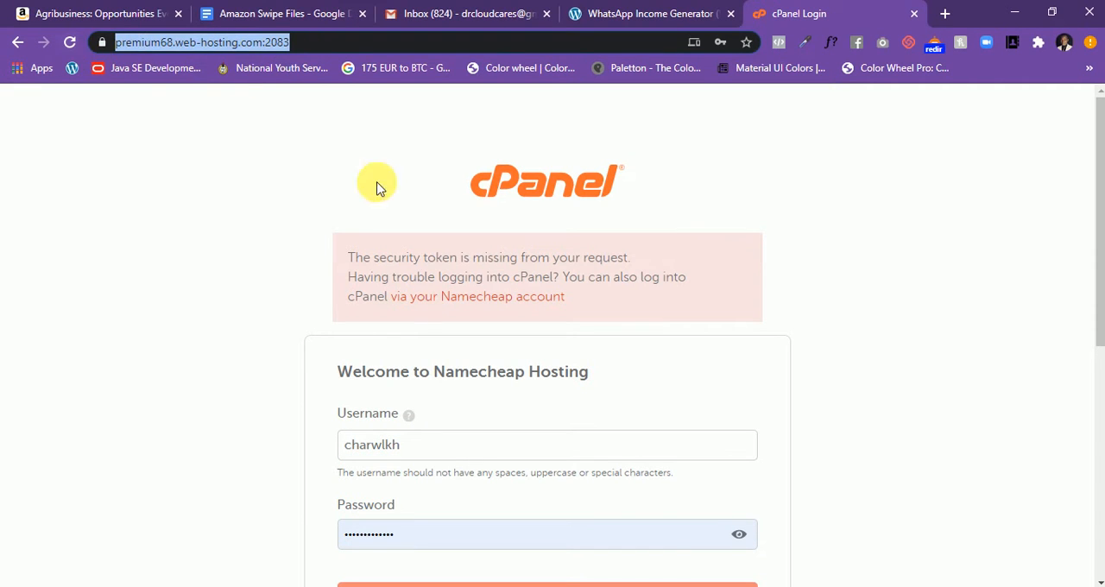
pyautogui.click(291, 289)
pyautogui.scroll(-2, 481, 334)
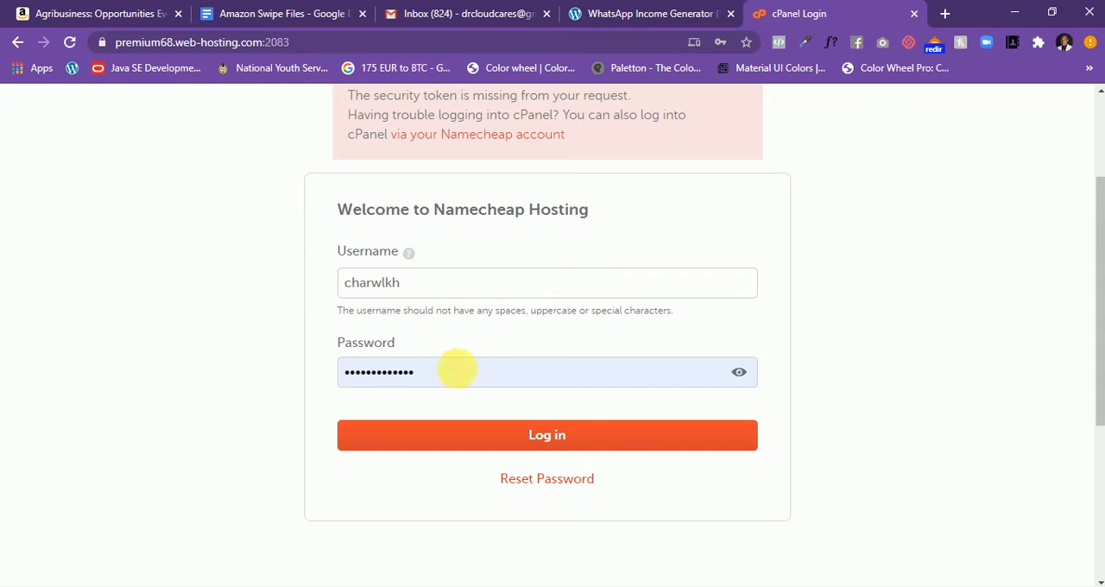
pyautogui.click(609, 449)
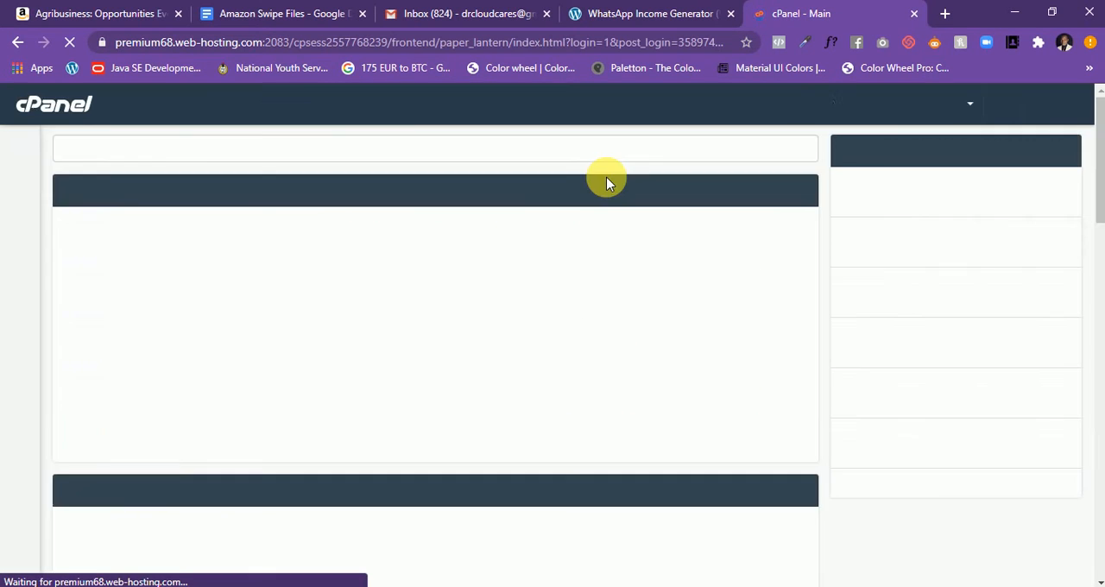
# - Open the WordPress script from the Softaculous Apps Installer section of the cPanel dashboard
pyautogui.scroll(-3, 585, 229)
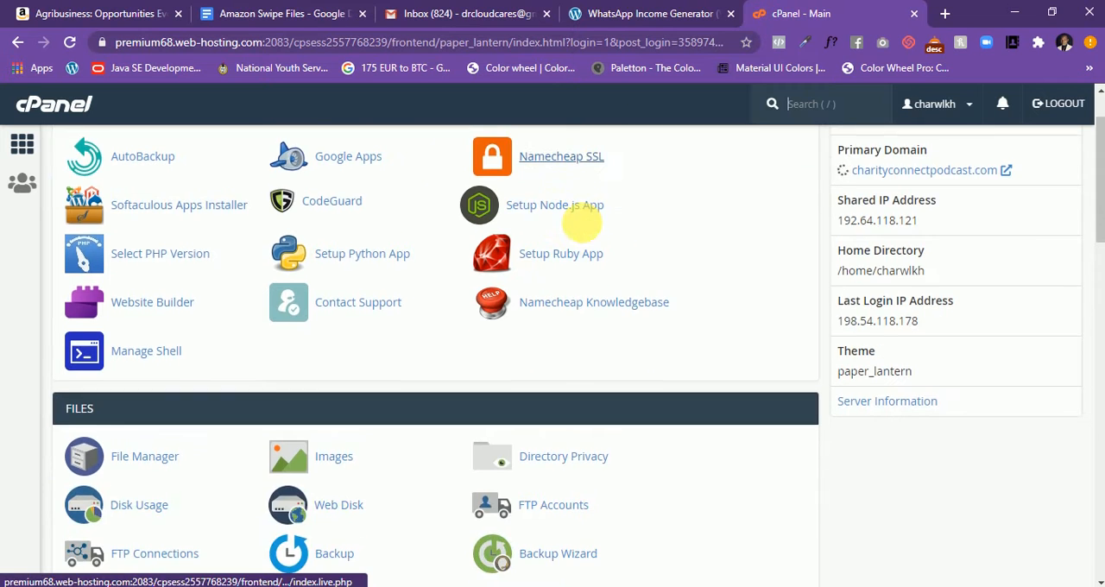
pyautogui.scroll(3, 584, 229)
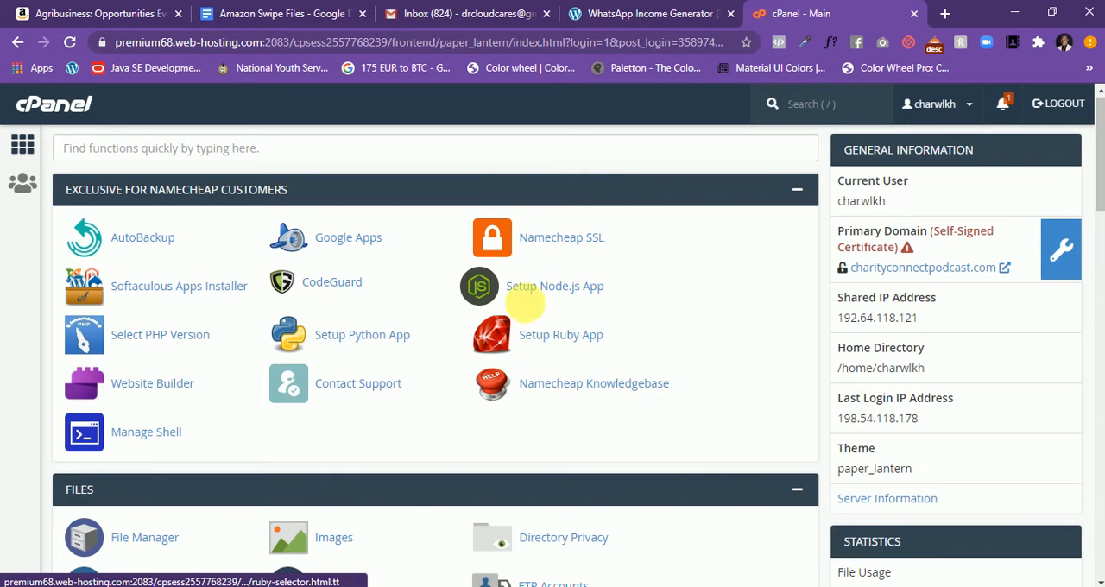
pyautogui.scroll(-3, 604, 286)
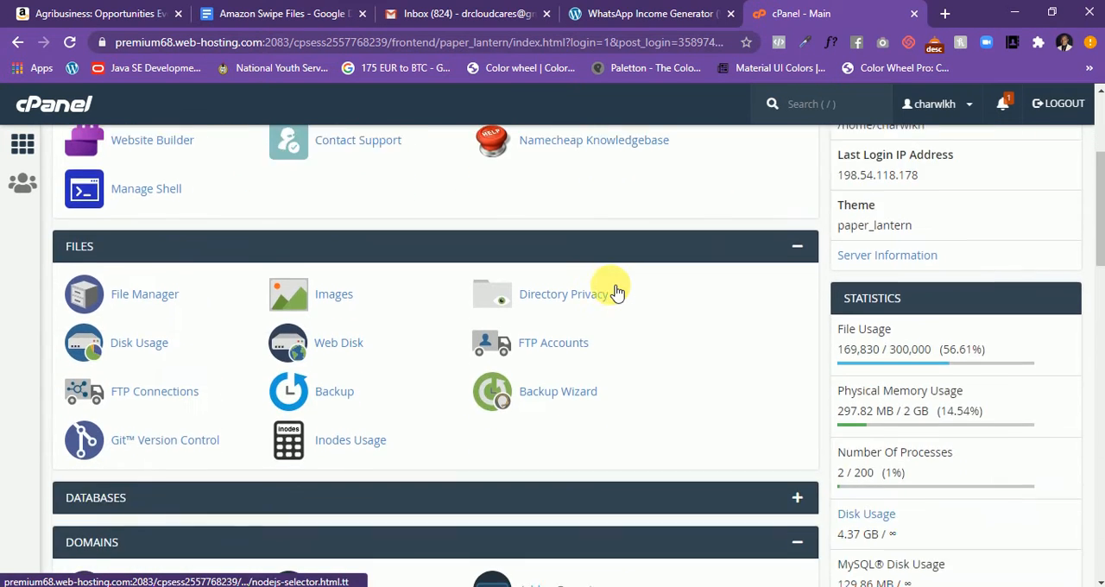
pyautogui.scroll(-7, 616, 292)
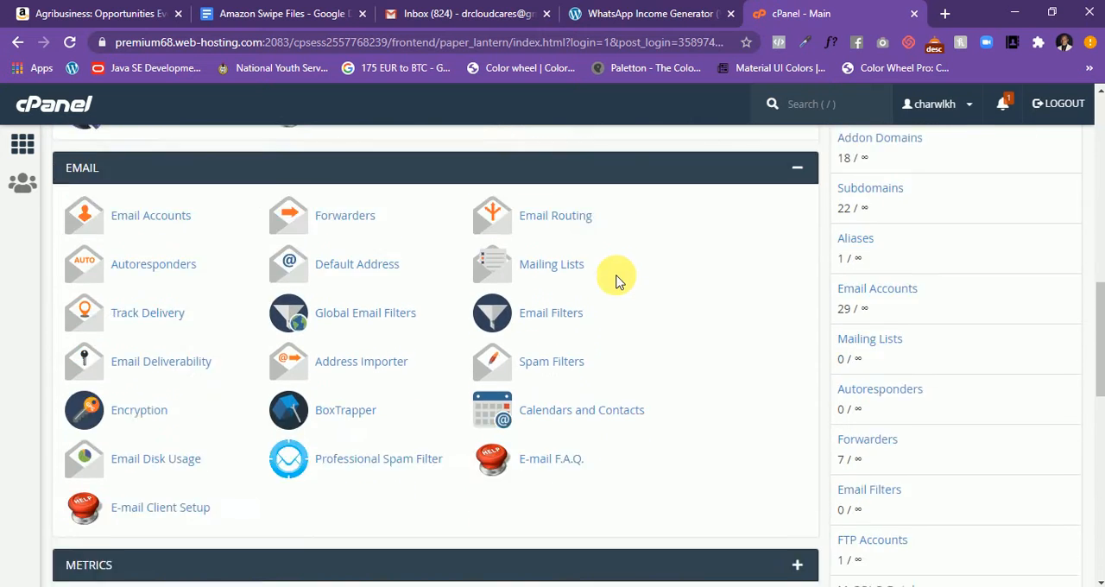
pyautogui.scroll(-10, 616, 281)
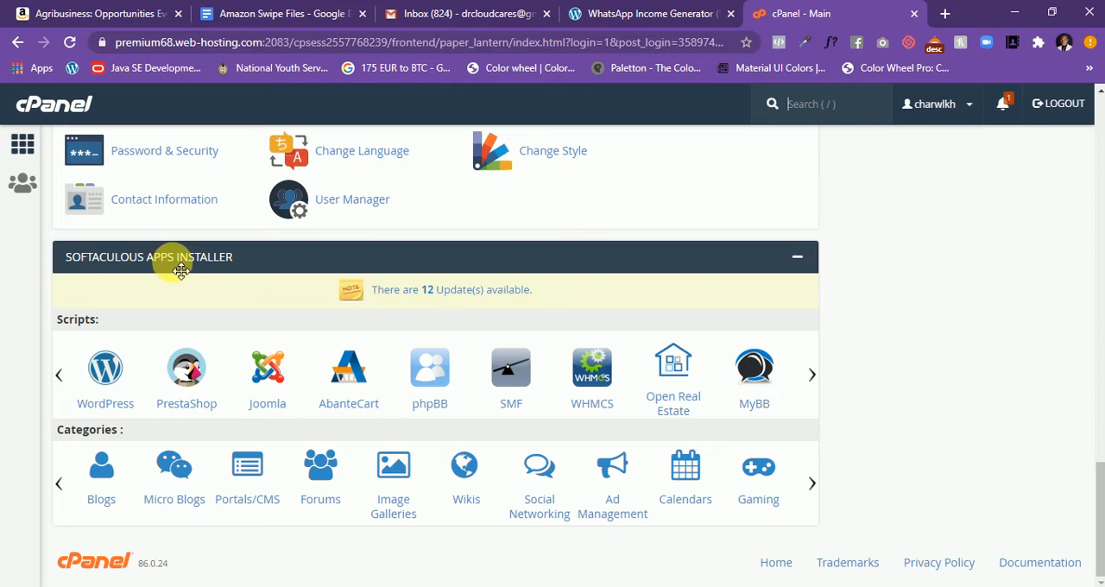
pyautogui.click(797, 256)
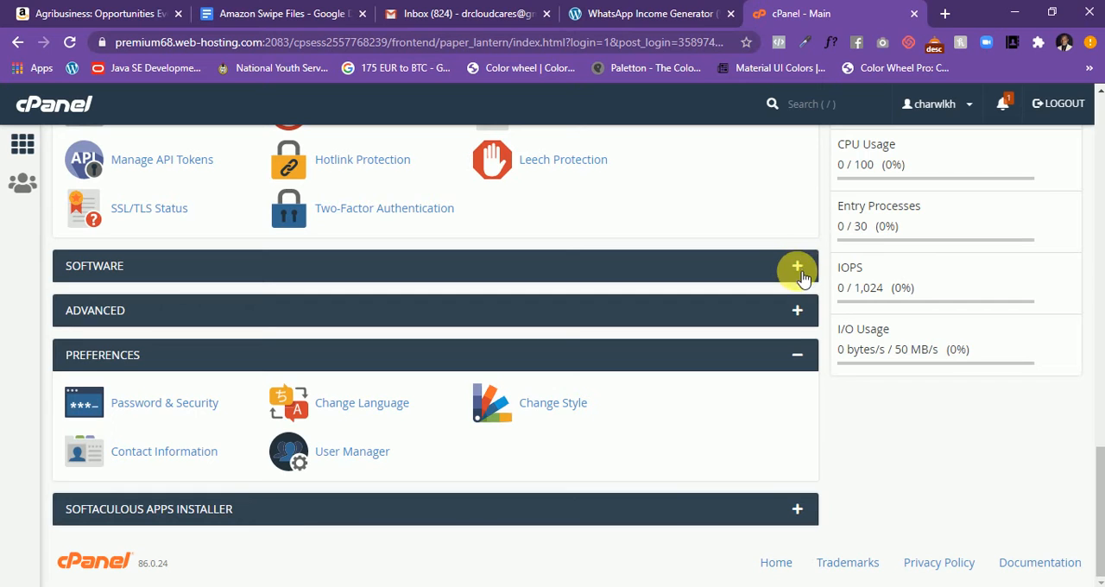
pyautogui.click(797, 508)
pyautogui.scroll(-3, 685, 434)
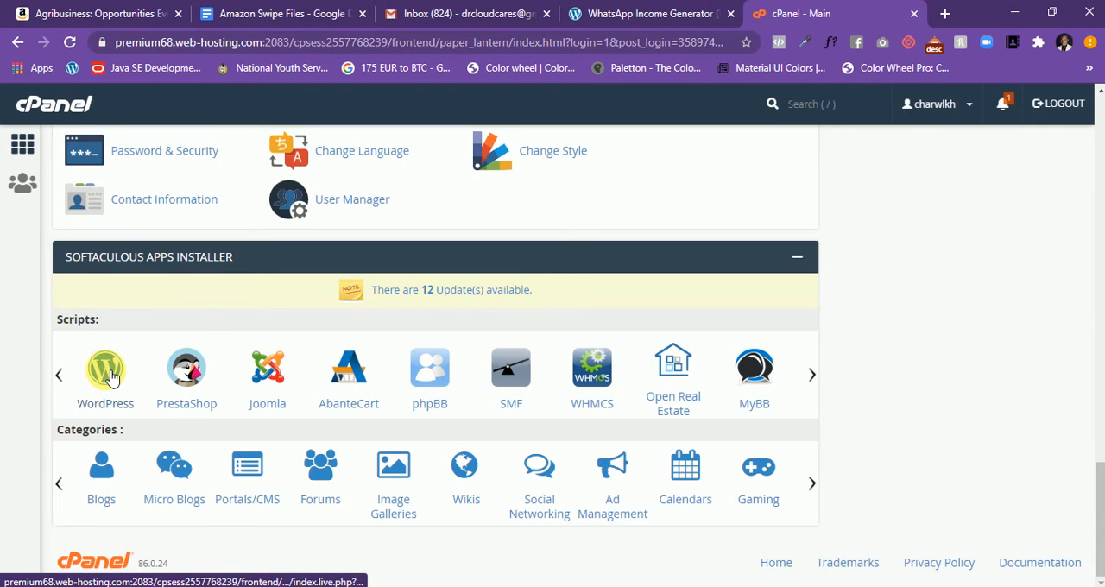
pyautogui.click(108, 378)
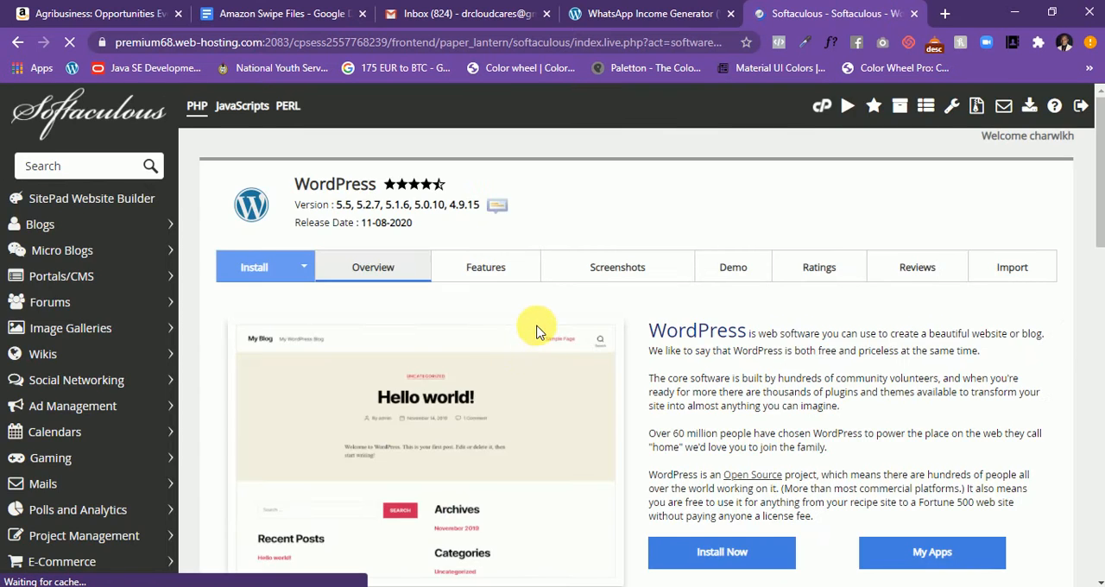
# - Start a new WordPress installation and choose thriveconrtium.org as its installation domain
pyautogui.scroll(-2, 535, 330)
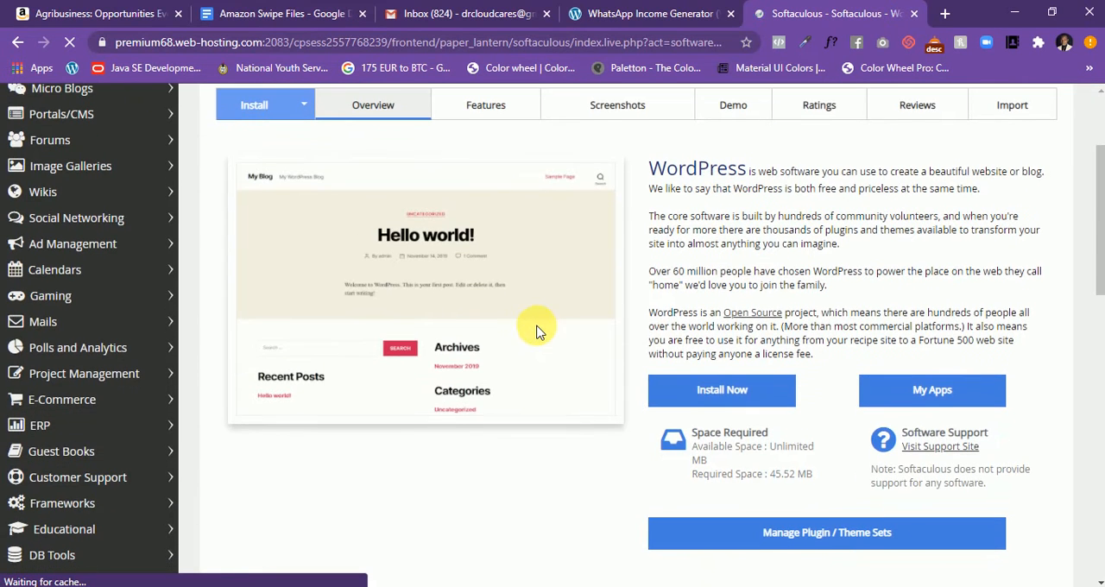
pyautogui.click(729, 397)
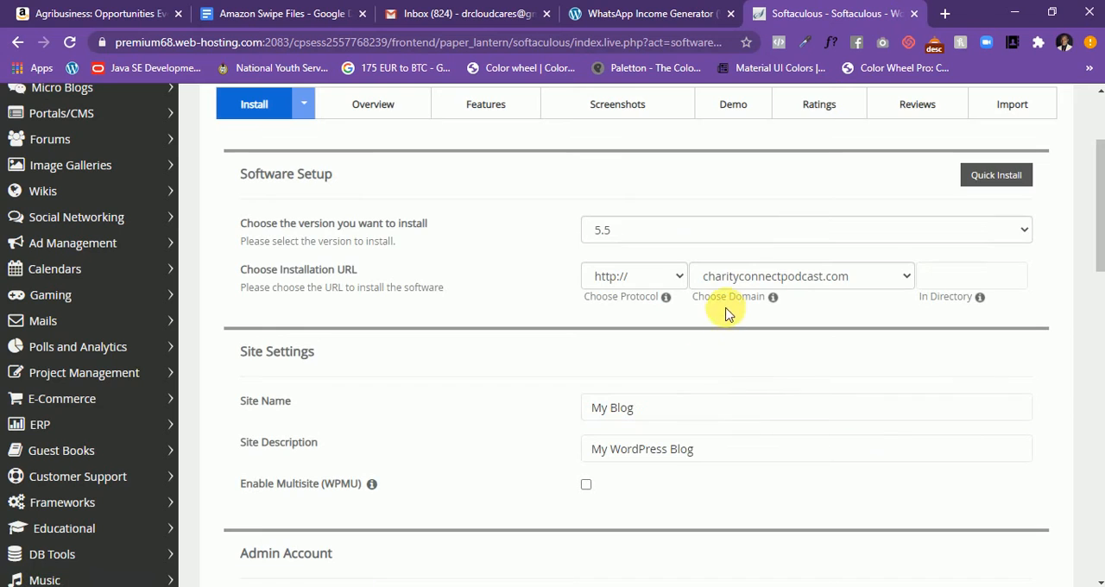
pyautogui.click(833, 283)
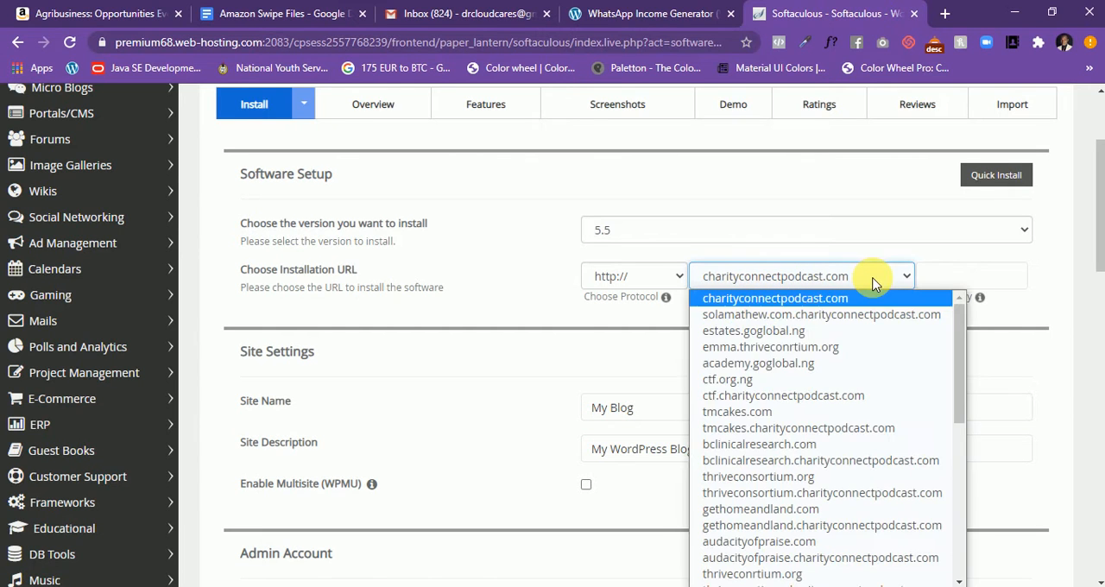
pyautogui.scroll(-5, 852, 397)
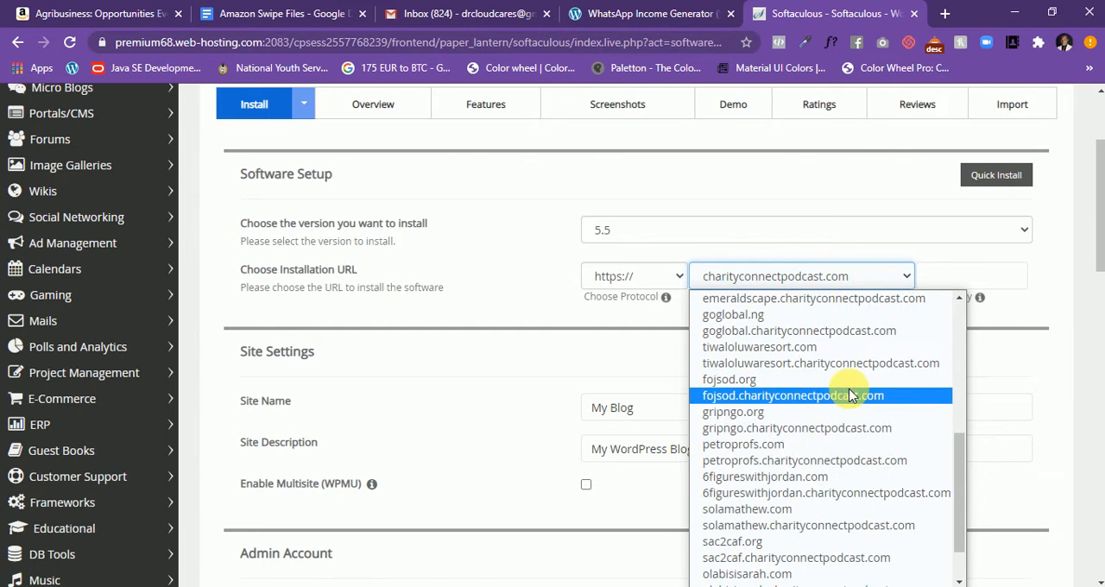
pyautogui.scroll(3, 852, 397)
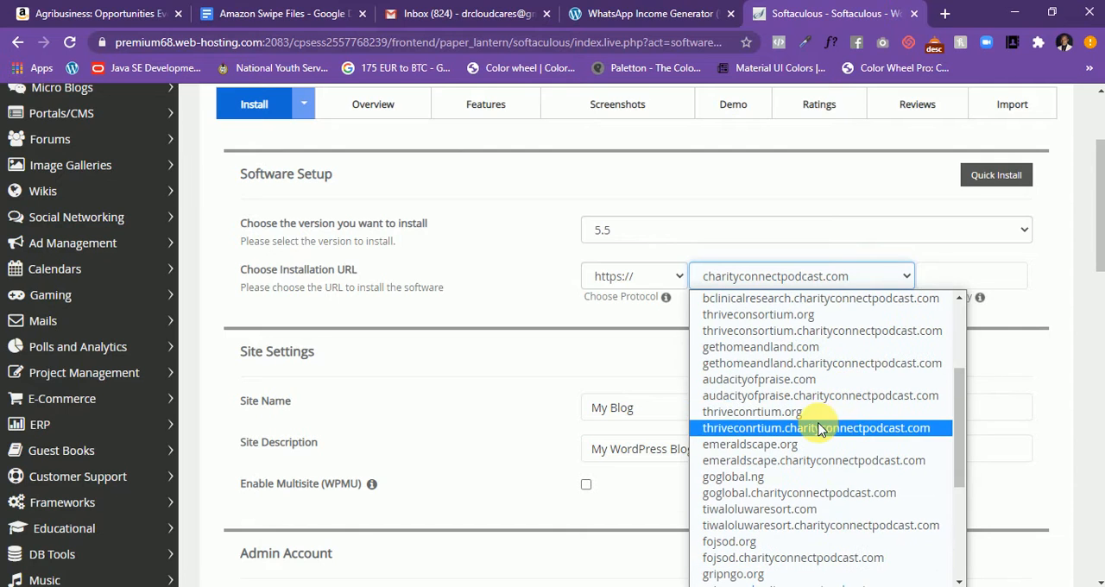
pyautogui.click(768, 419)
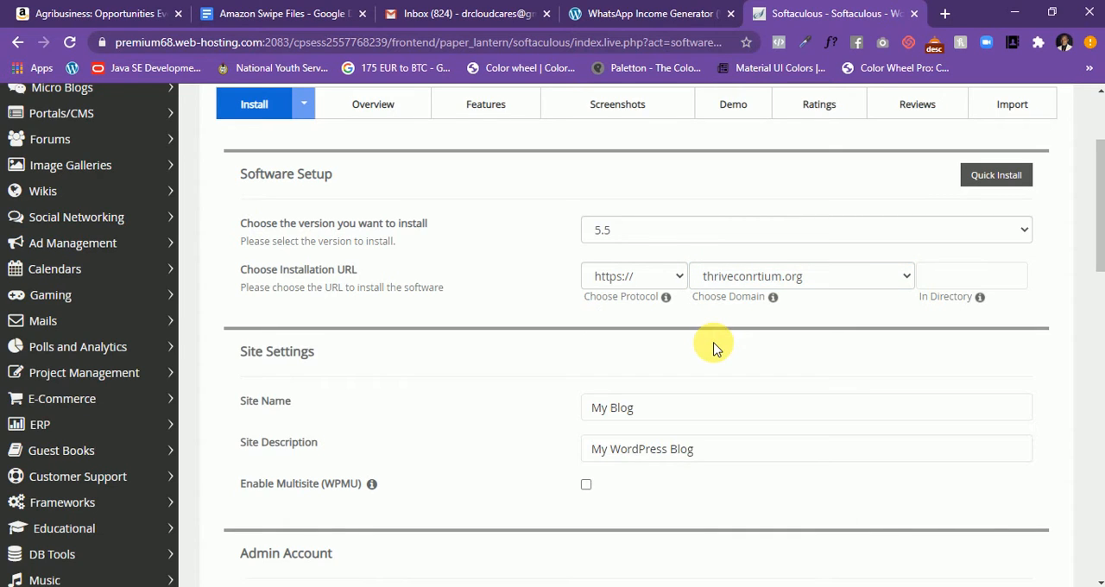
pyautogui.scroll(-1, 715, 348)
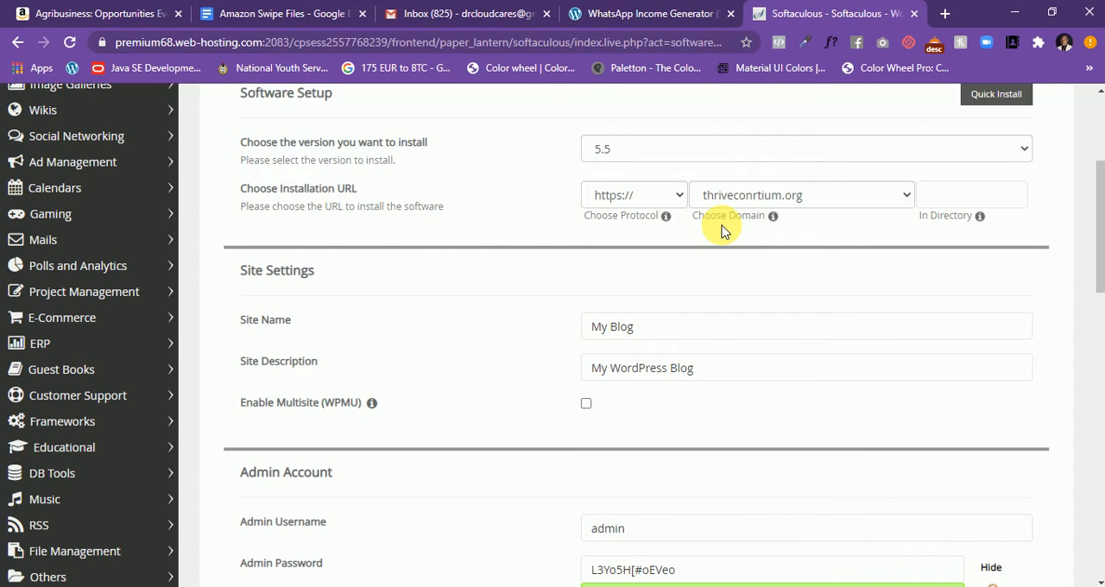
pyautogui.click(676, 204)
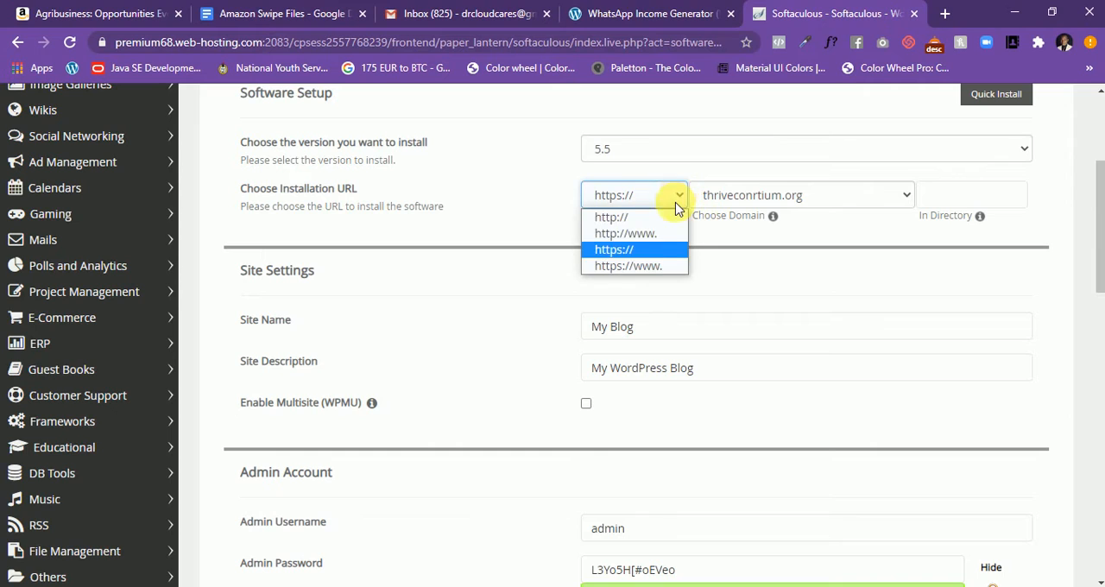
pyautogui.click(609, 216)
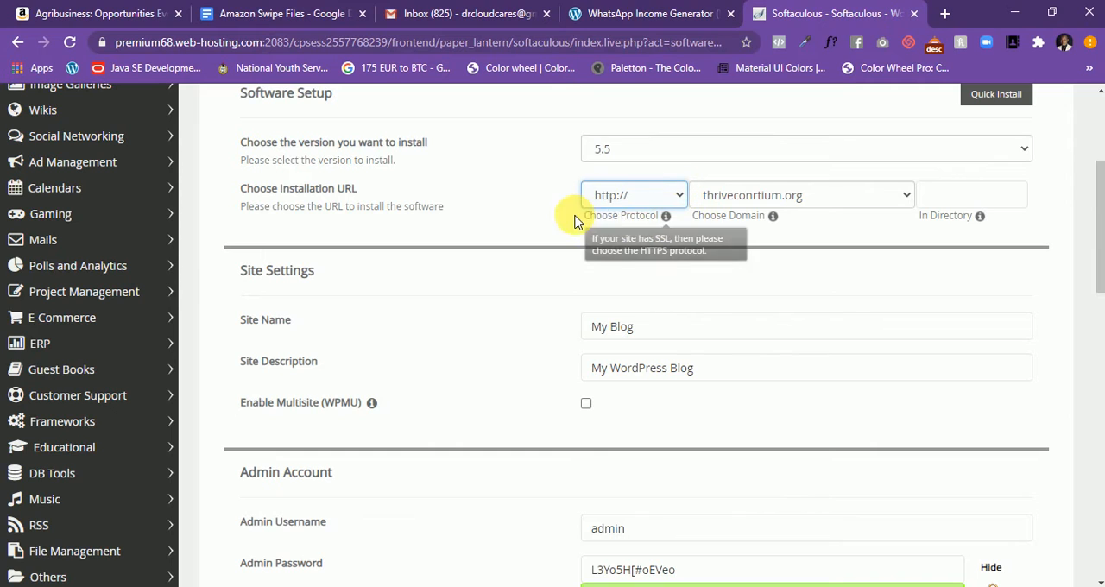
pyautogui.click(674, 198)
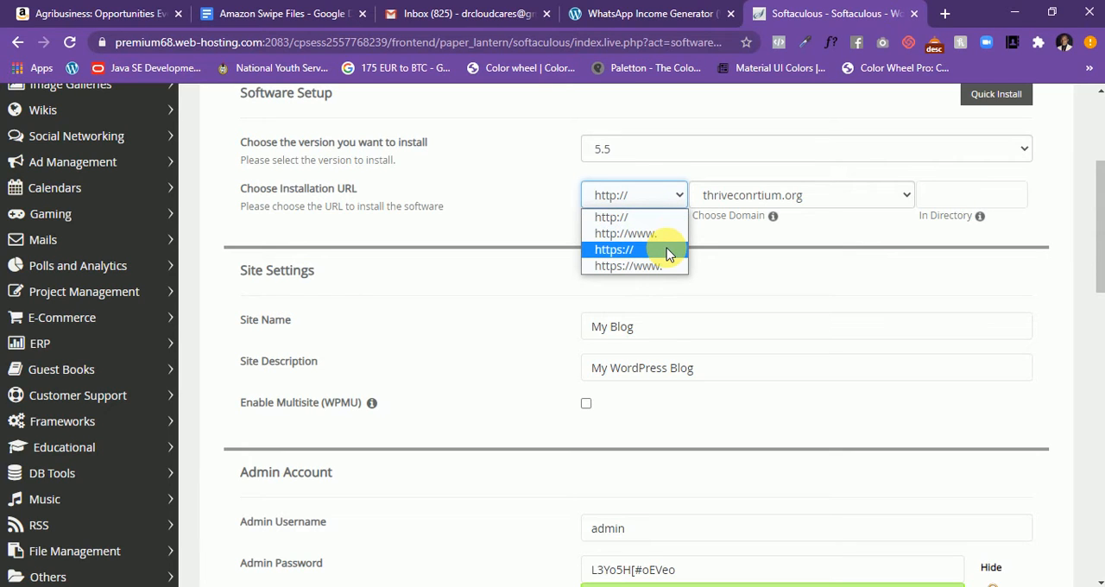
pyautogui.click(667, 250)
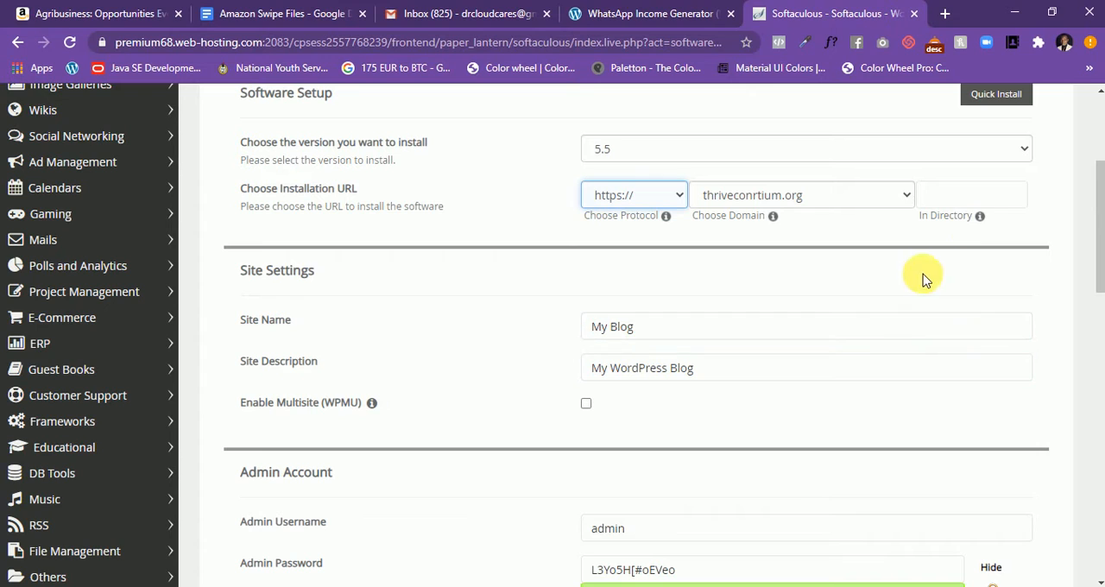
pyautogui.click(975, 205)
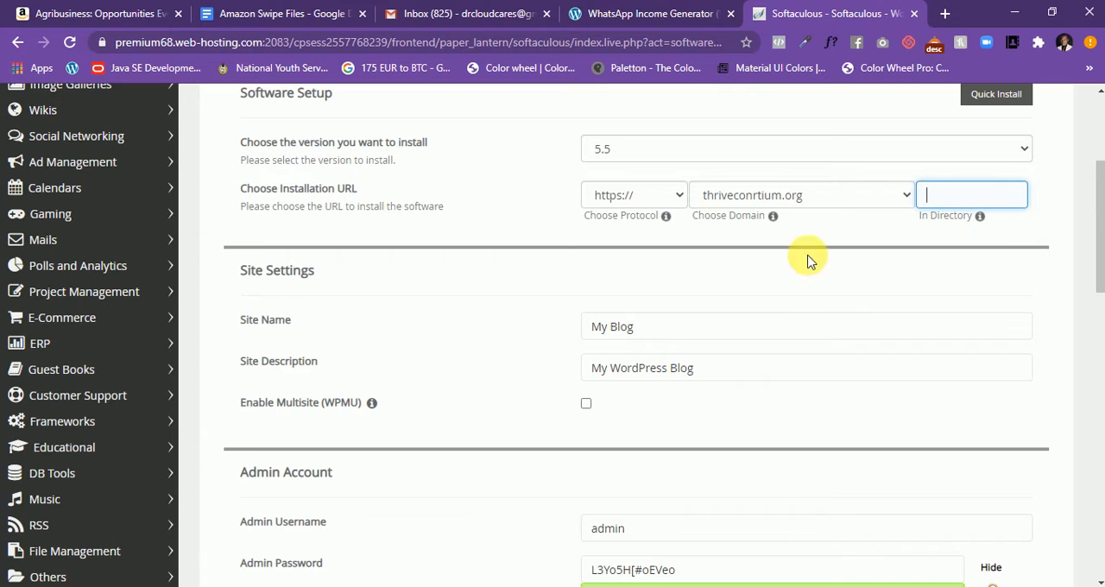
pyautogui.click(528, 274)
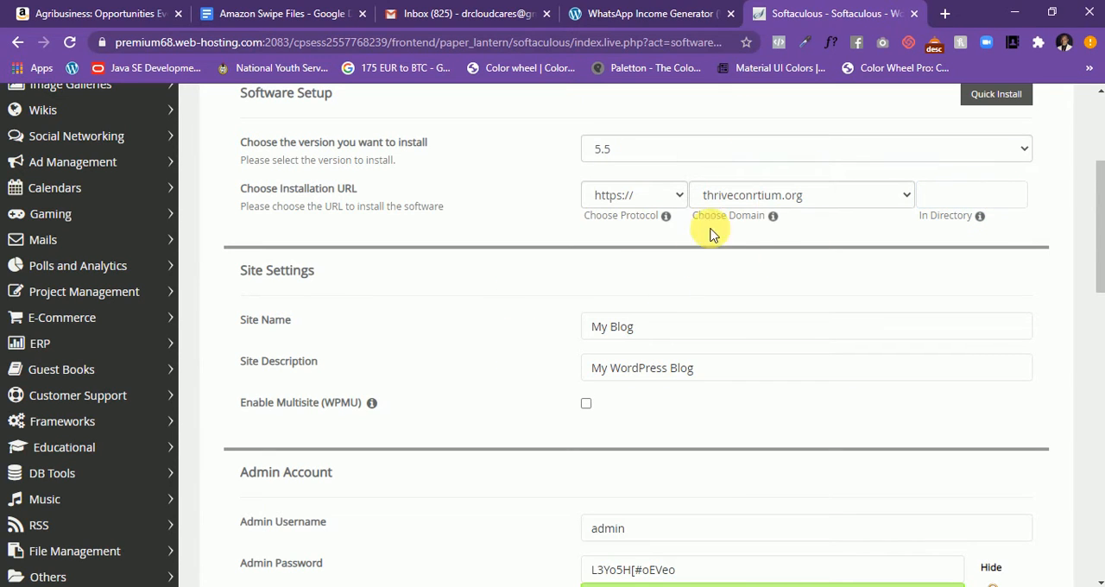
pyautogui.click(789, 369)
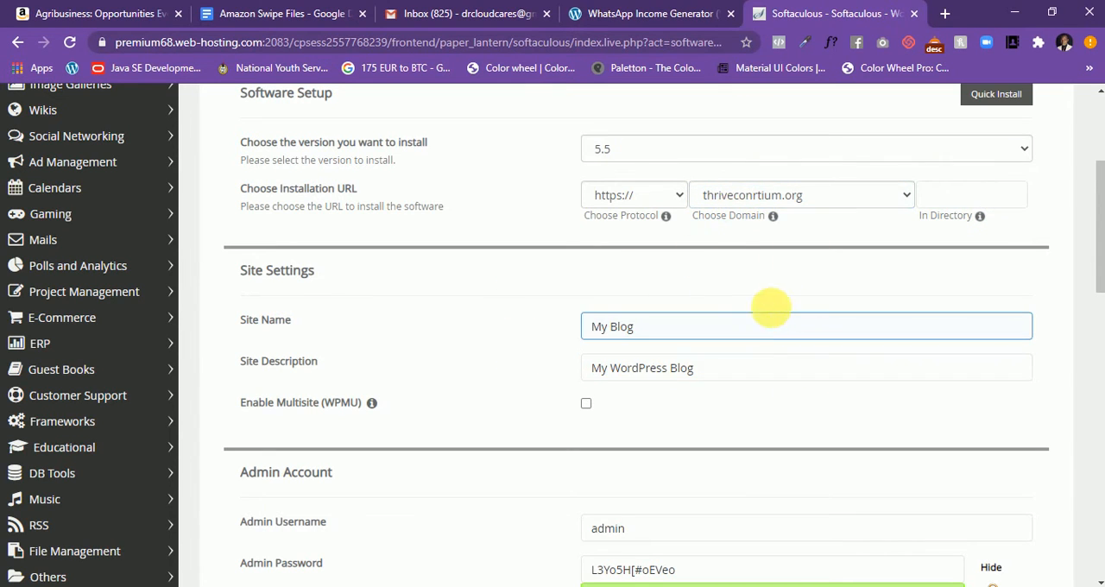
pyautogui.click(949, 197)
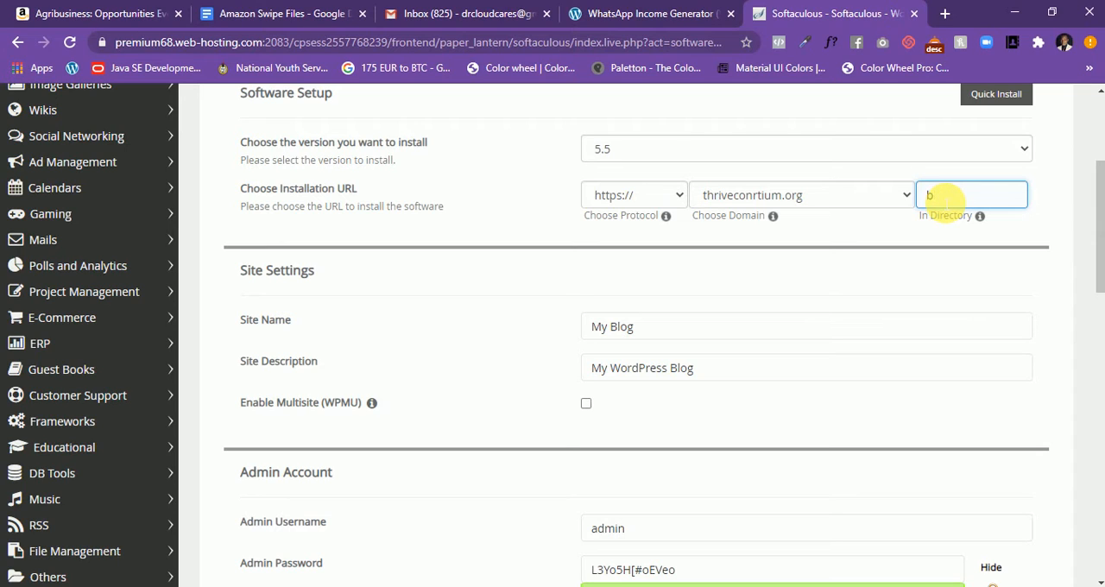
pyautogui.click(469, 302)
# - Replace the default site name with "My Testing Website" in the WordPress site settings
pyautogui.scroll(-1, 553, 275)
pyautogui.scroll(-1, 553, 275)
pyautogui.click(703, 247)
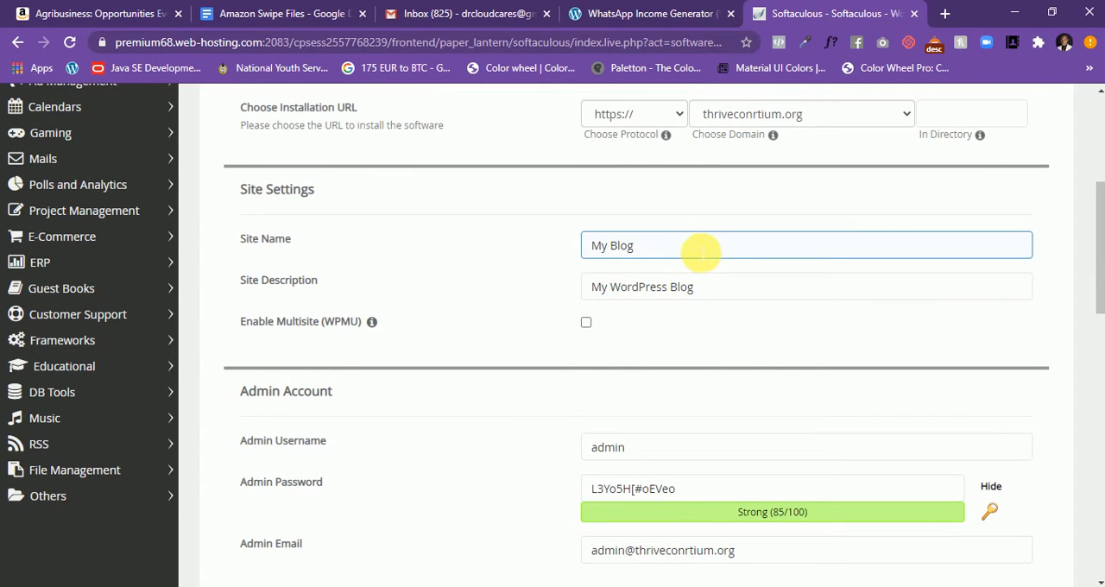
pyautogui.moveTo(702, 247); pyautogui.dragTo(623, 246)
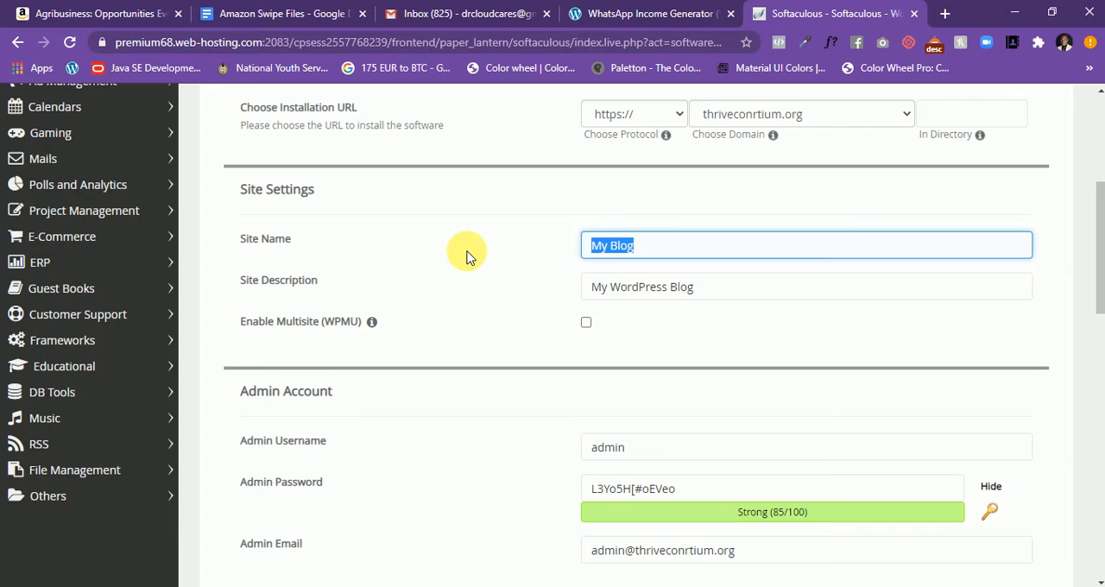
pyautogui.write('Testing Website')
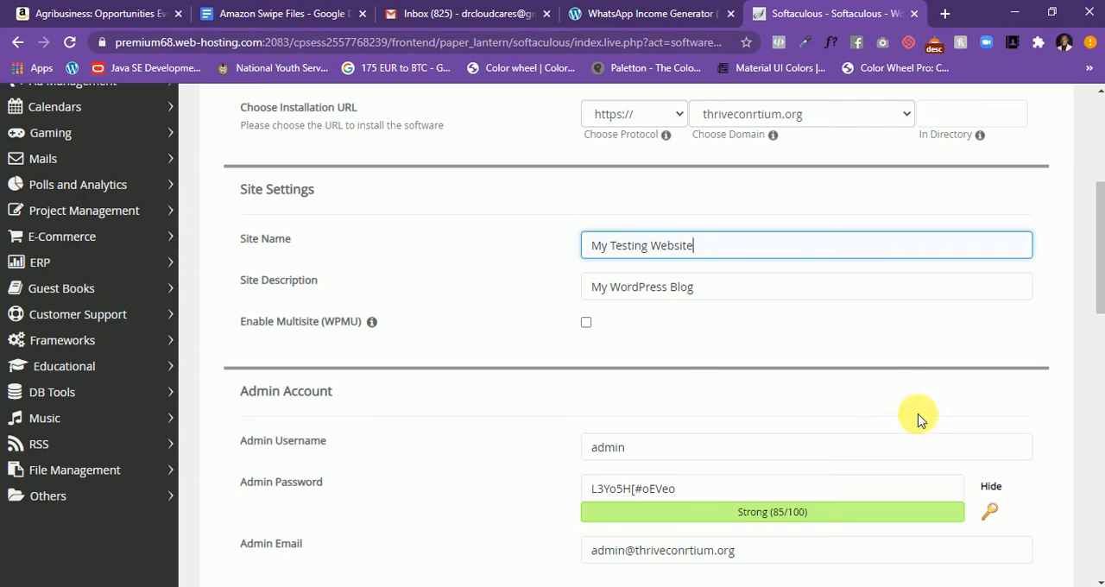
# - Replace the default site description with "This is just a test"
pyautogui.click(770, 286)
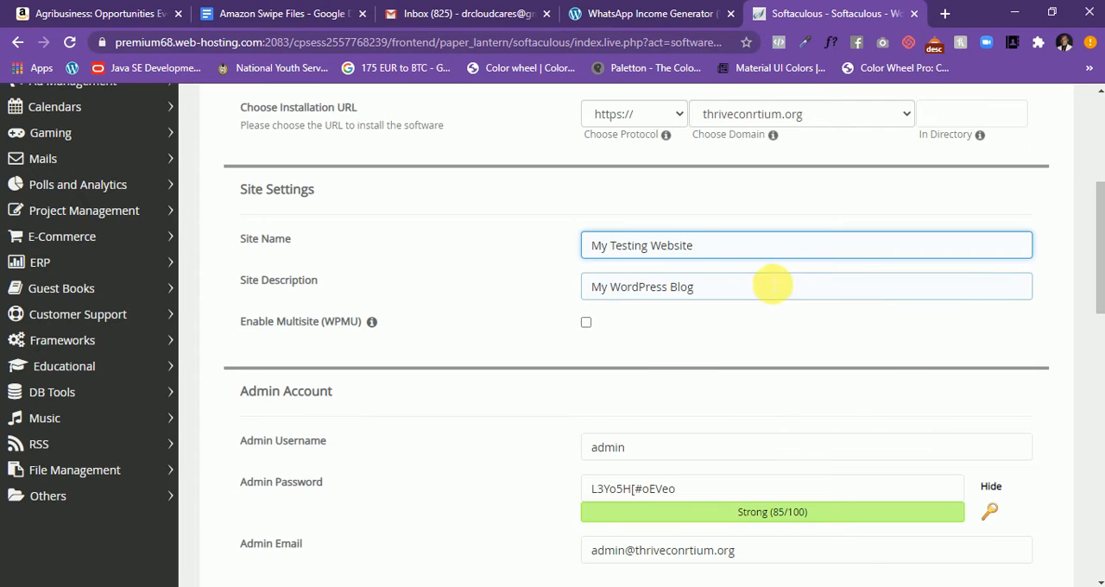
pyautogui.moveTo(698, 294); pyautogui.dragTo(533, 298)
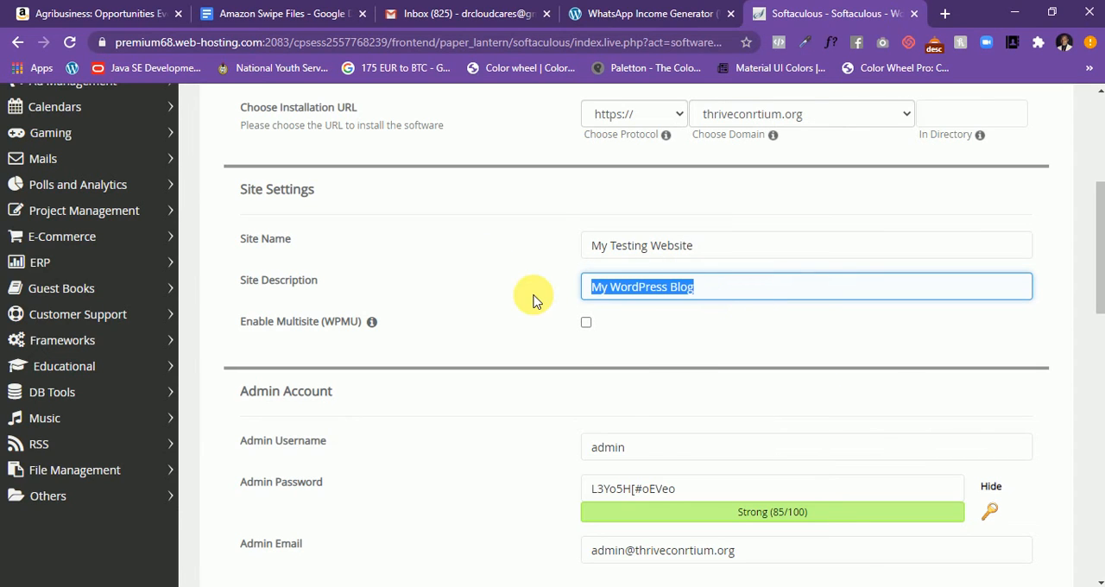
pyautogui.write('T')
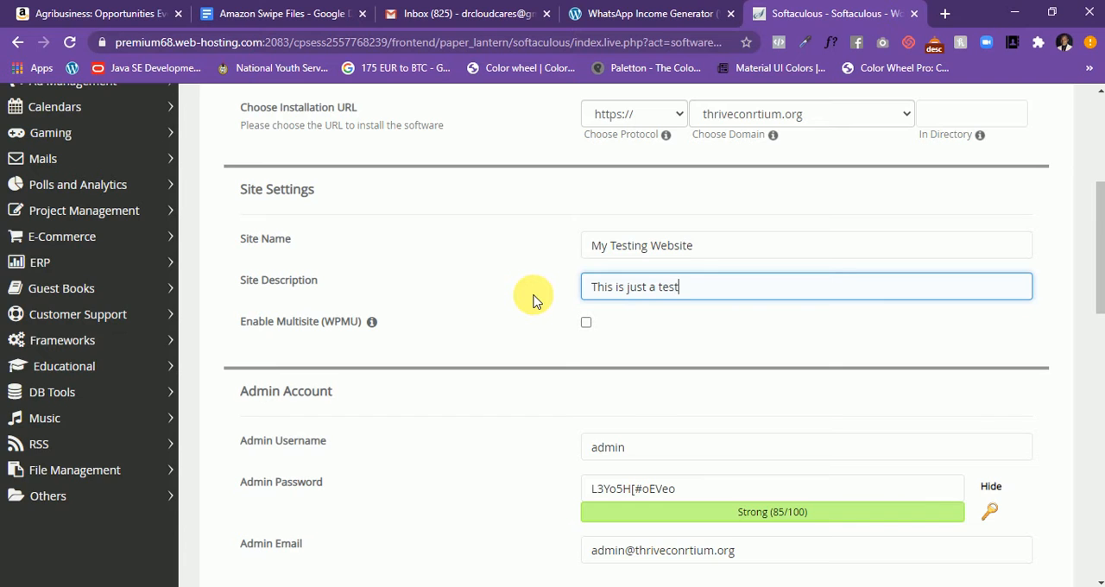
pyautogui.write('his is just a test')
# - Replace the default admin username in the Admin Account section with the site owner's own username
pyautogui.scroll(-3, 552, 298)
pyautogui.click(799, 204)
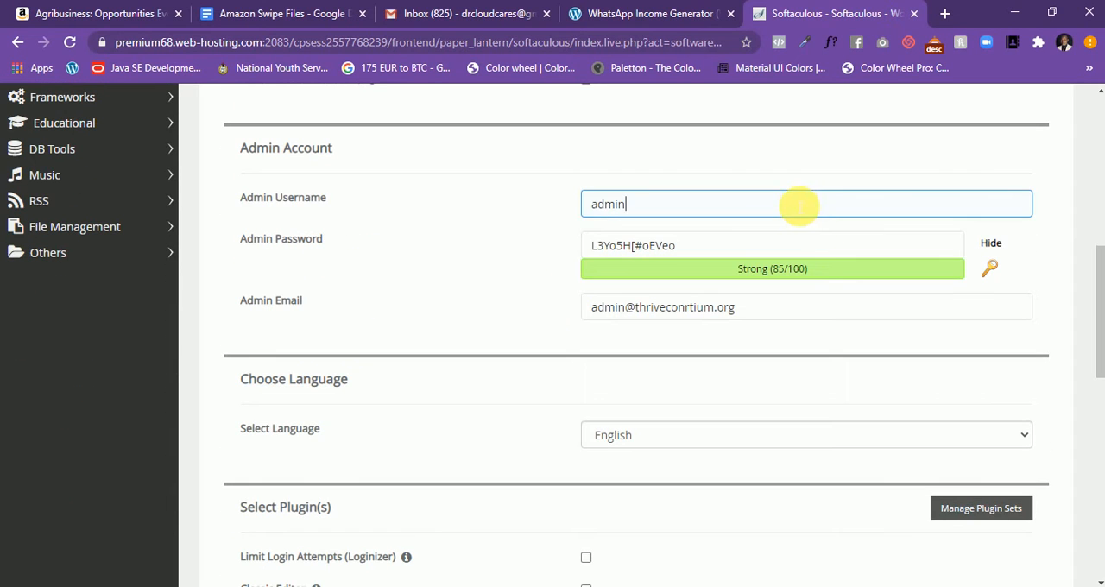
pyautogui.moveTo(798, 205); pyautogui.dragTo(570, 206)
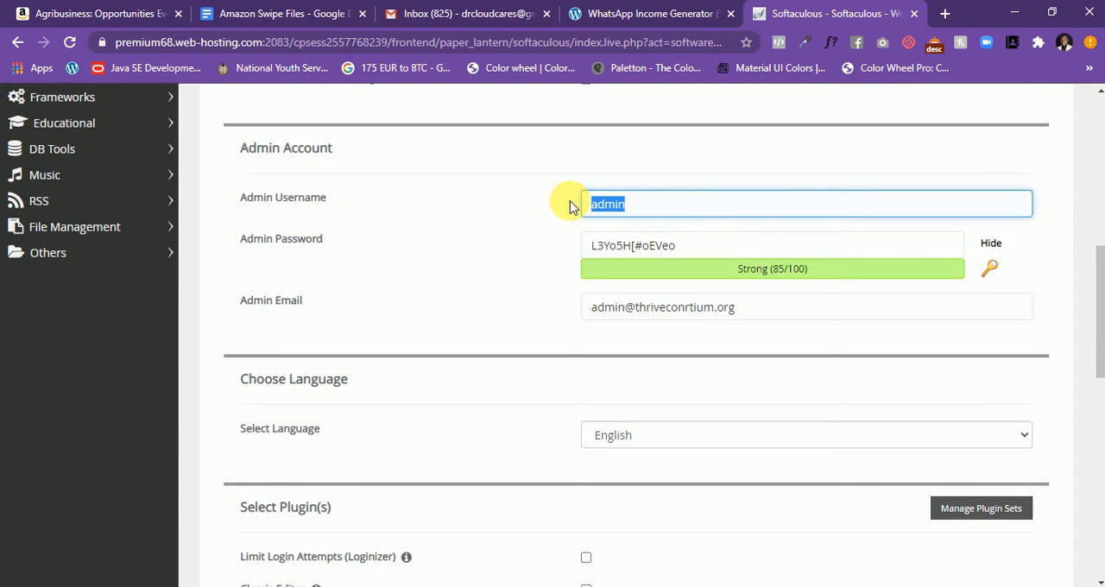
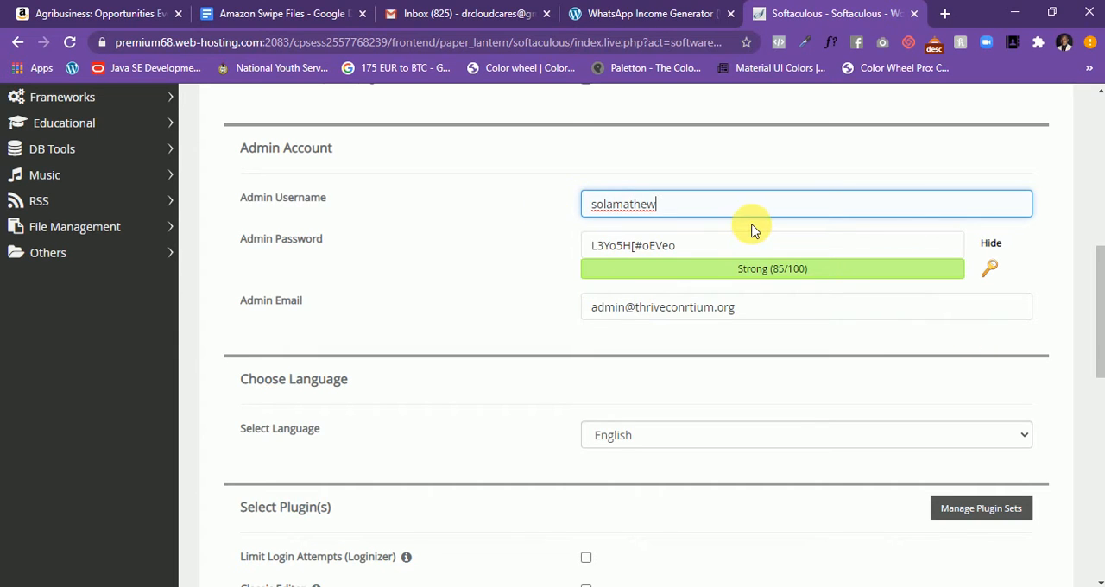
# - Copy the generated admin password and switch to the open Notepad note
pyautogui.moveTo(685, 250); pyautogui.dragTo(561, 251)
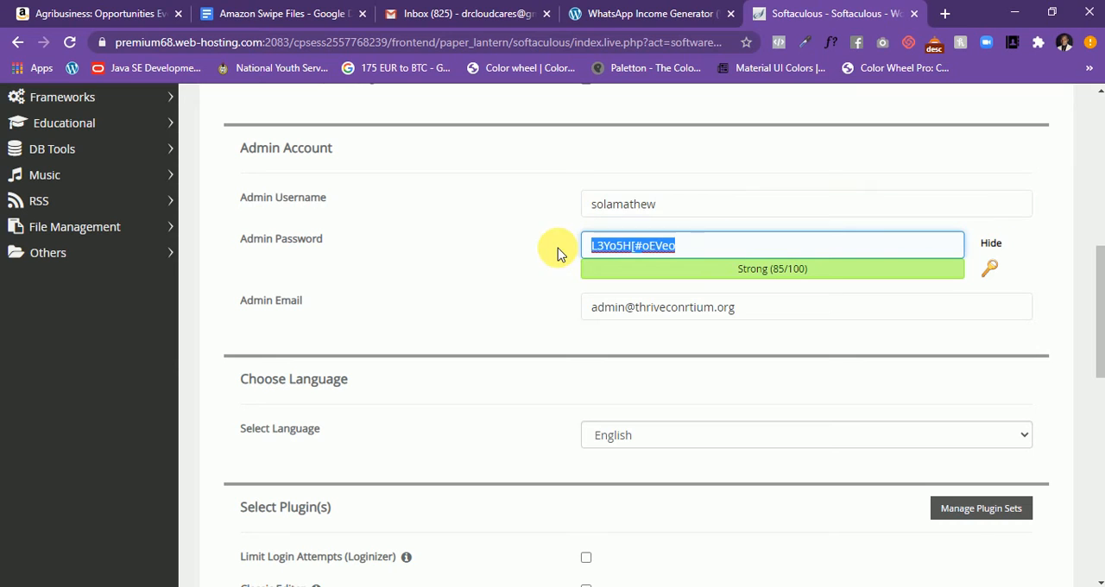
pyautogui.rightClick(654, 250)
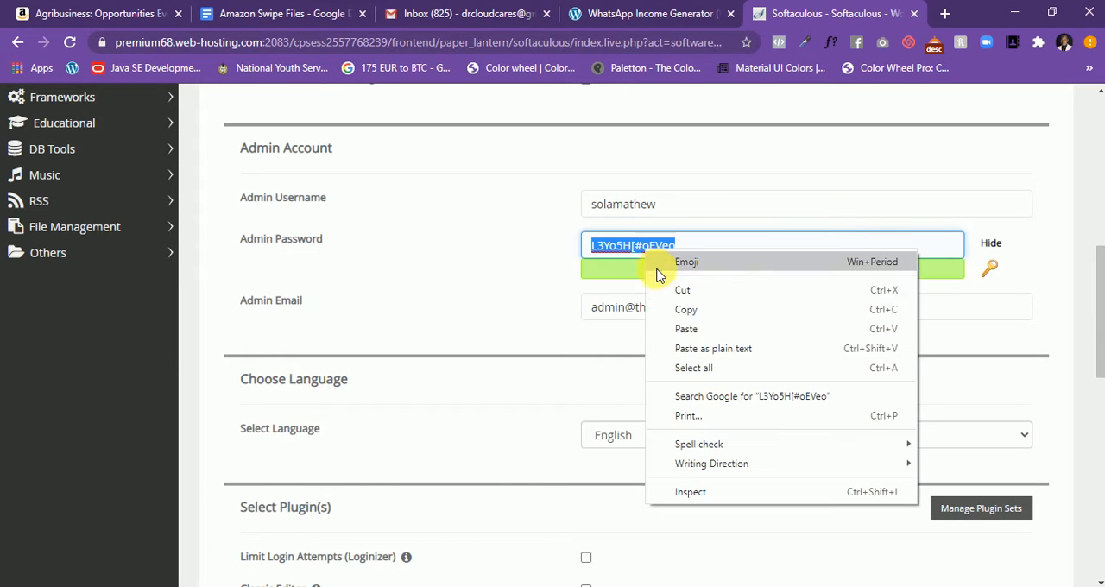
pyautogui.click(720, 308)
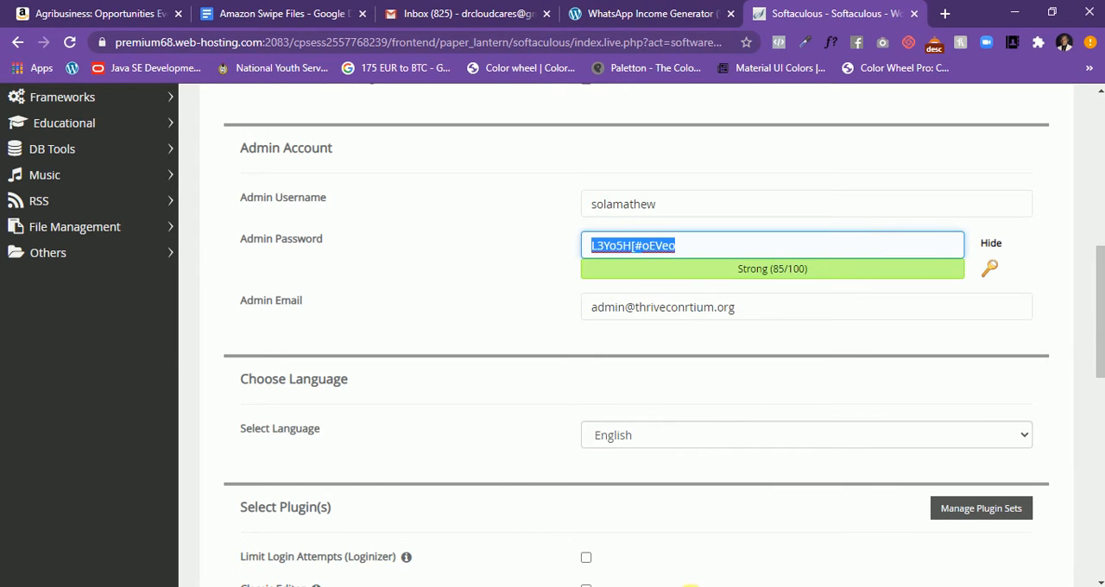
pyautogui.click(691, 586)
pyautogui.moveTo(278, 181); pyautogui.dragTo(101, 182)
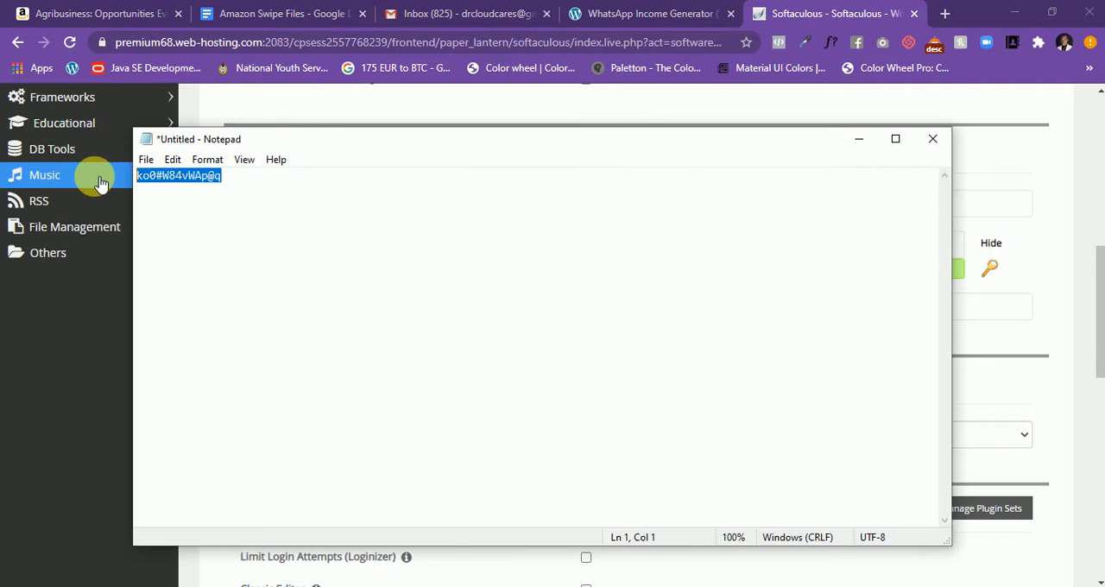
pyautogui.hotkey('ctrl', 'v')
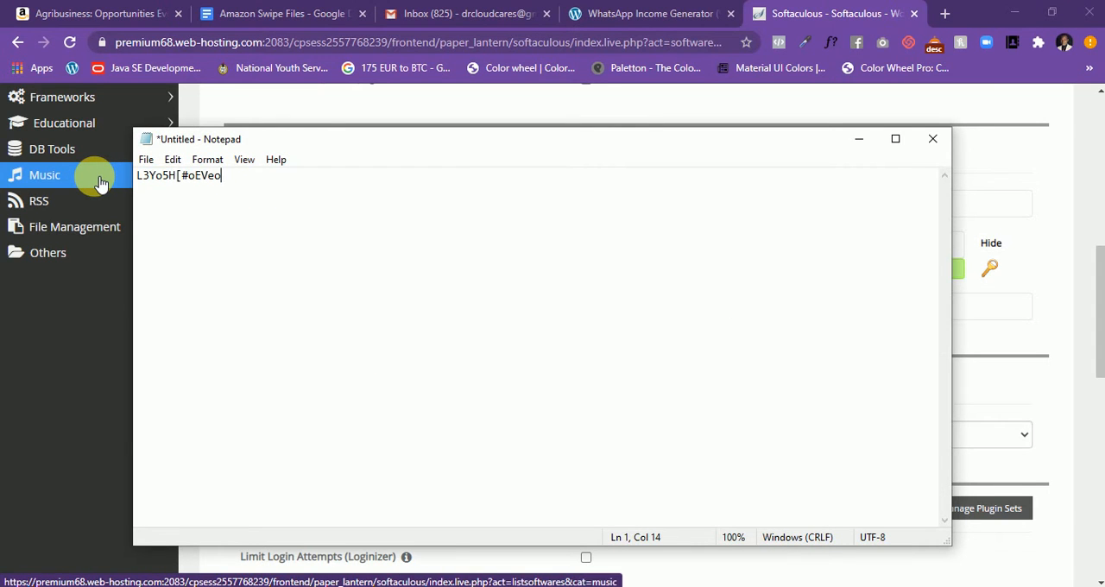
pyautogui.hotkey('ctrl', 'z')
# - Paste the copied admin password on a separate line below the existing Notepad entry and minimize Notepad
pyautogui.click(279, 183)
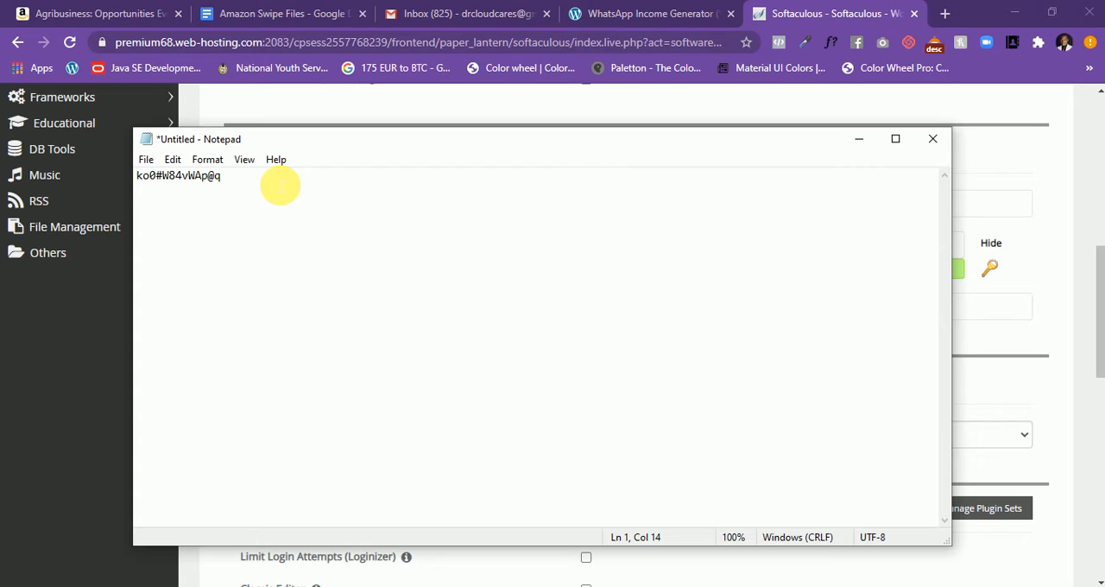
pyautogui.press('Return')
pyautogui.hotkey('ctrl', 'v')
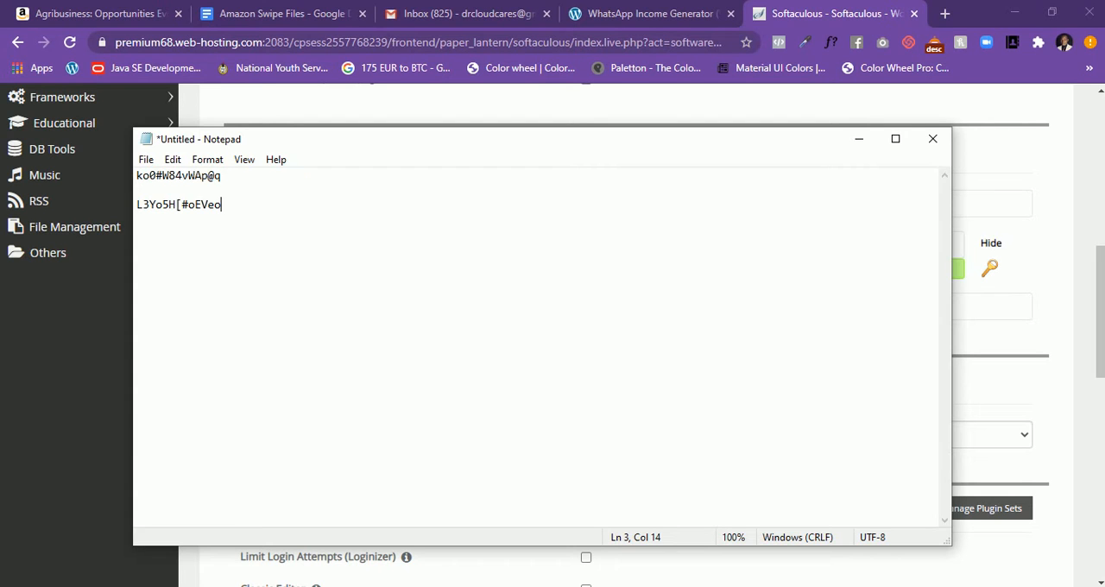
pyautogui.click(865, 143)
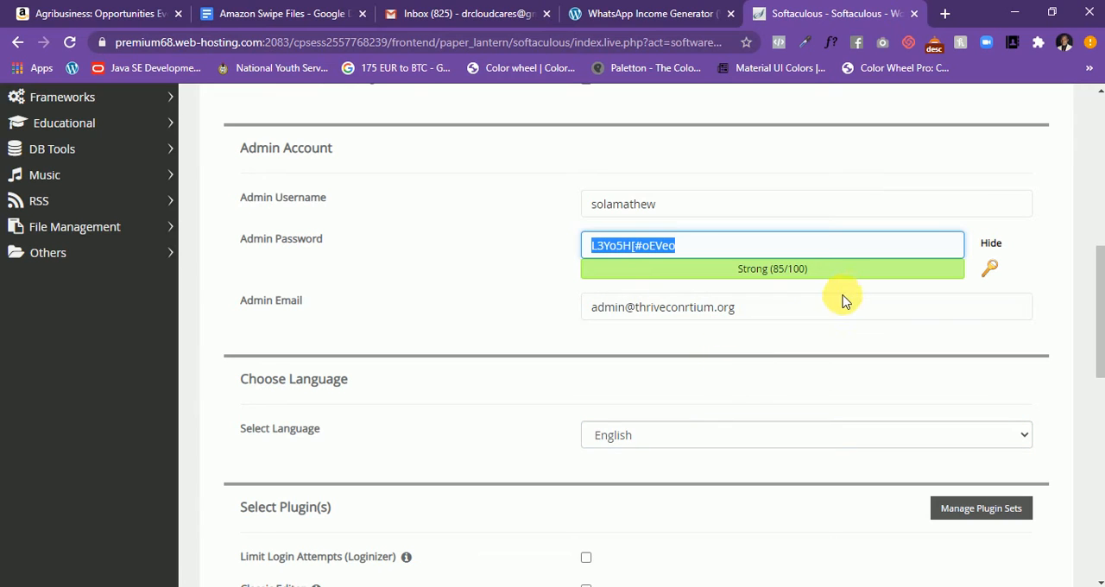
# - Replace the default admin email with the site owner's e-mail address
pyautogui.click(821, 313)
pyautogui.moveTo(735, 317); pyautogui.dragTo(606, 318)
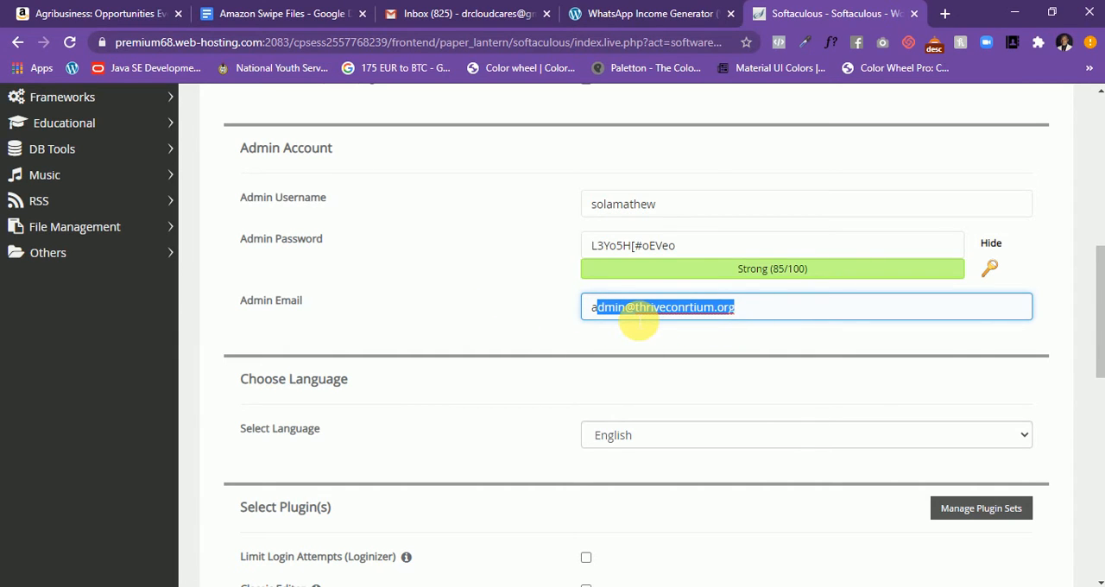
pyautogui.click(727, 308)
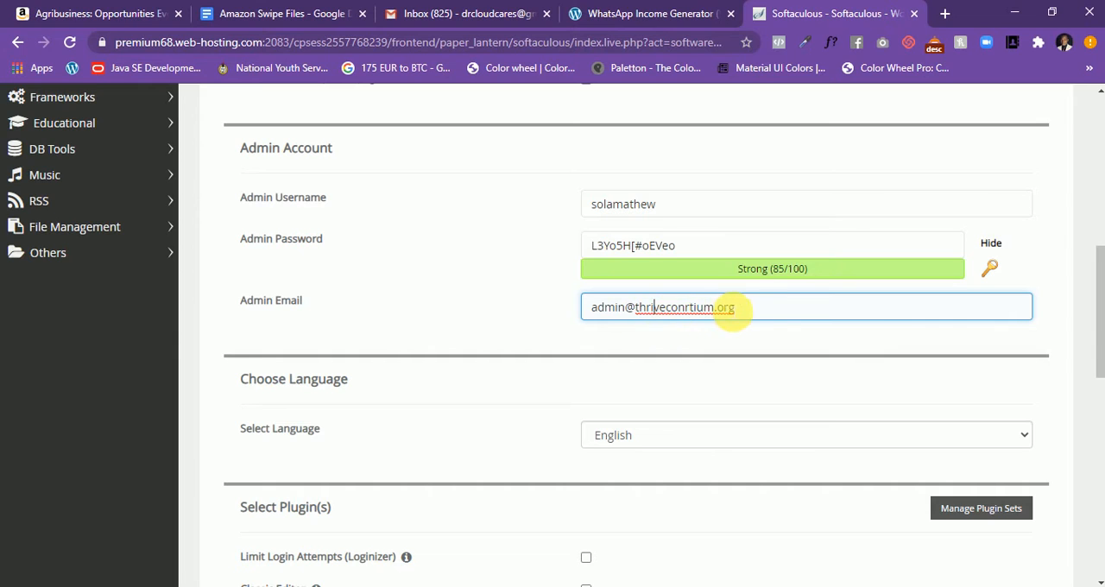
pyautogui.moveTo(746, 324); pyautogui.dragTo(581, 320)
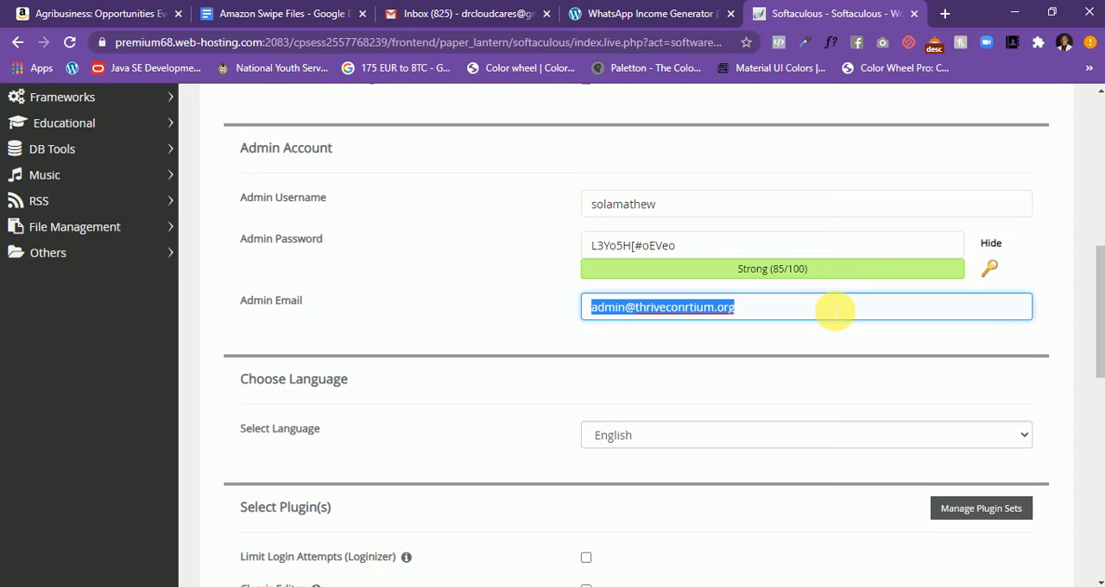
pyautogui.moveTo(834, 309); pyautogui.dragTo(444, 284)
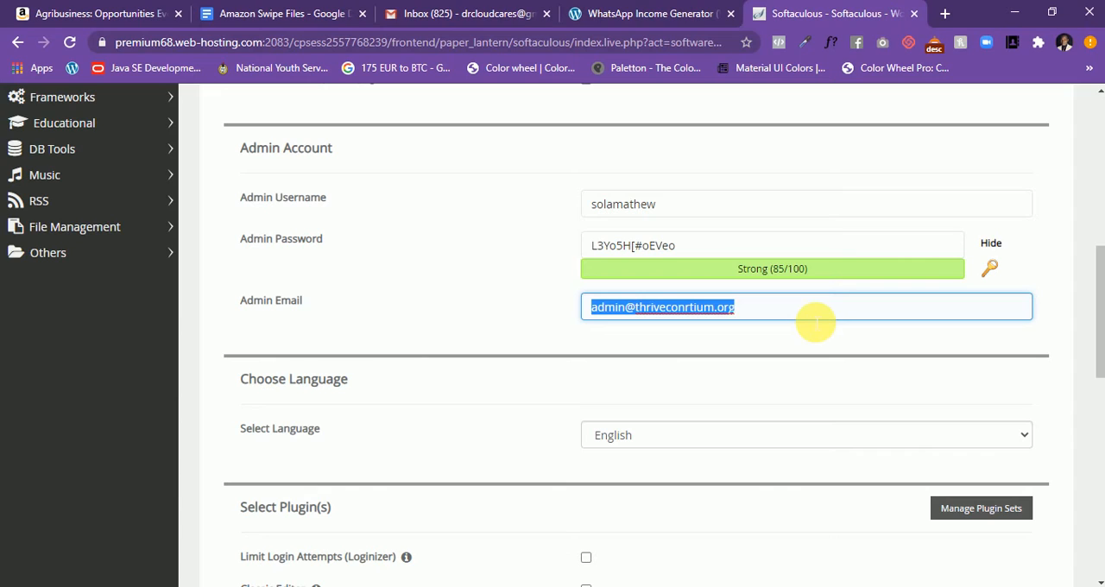
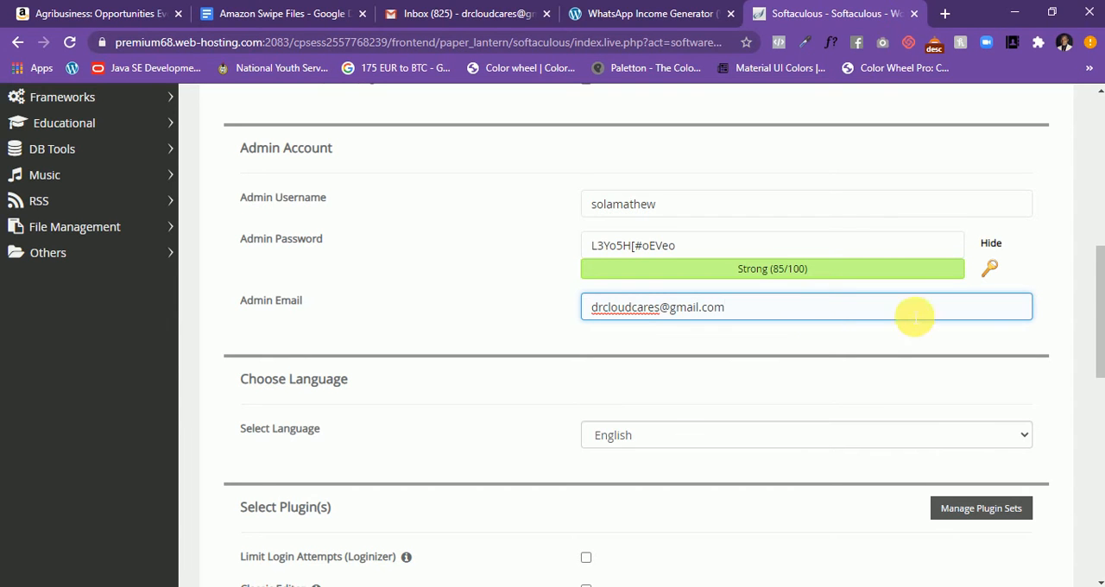
# - Install WordPress, leaving the language as English and no plugins or theme selected
pyautogui.scroll(-3, 846, 332)
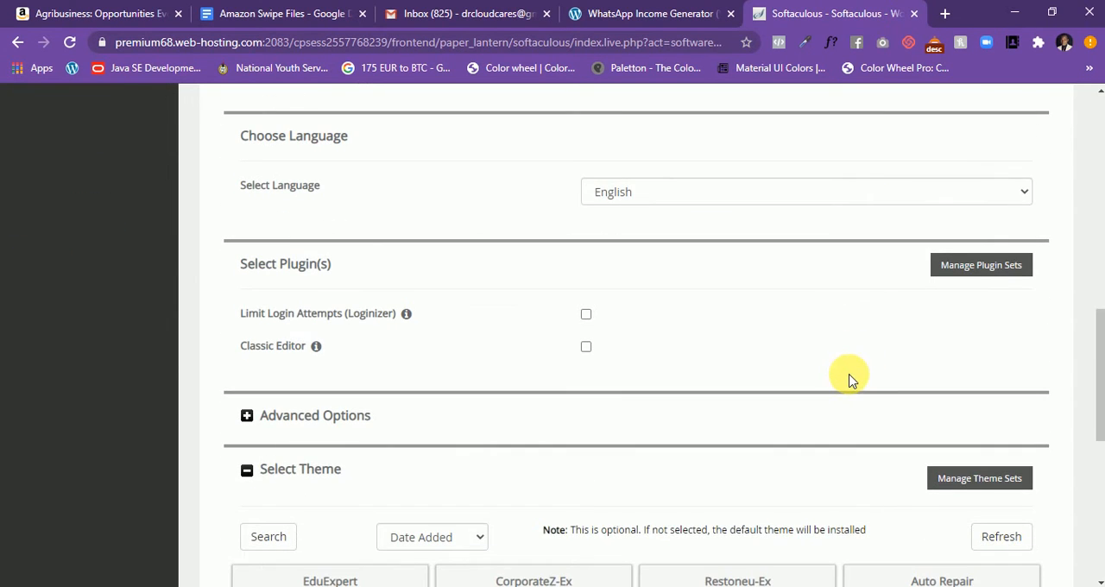
pyautogui.scroll(-5, 834, 369)
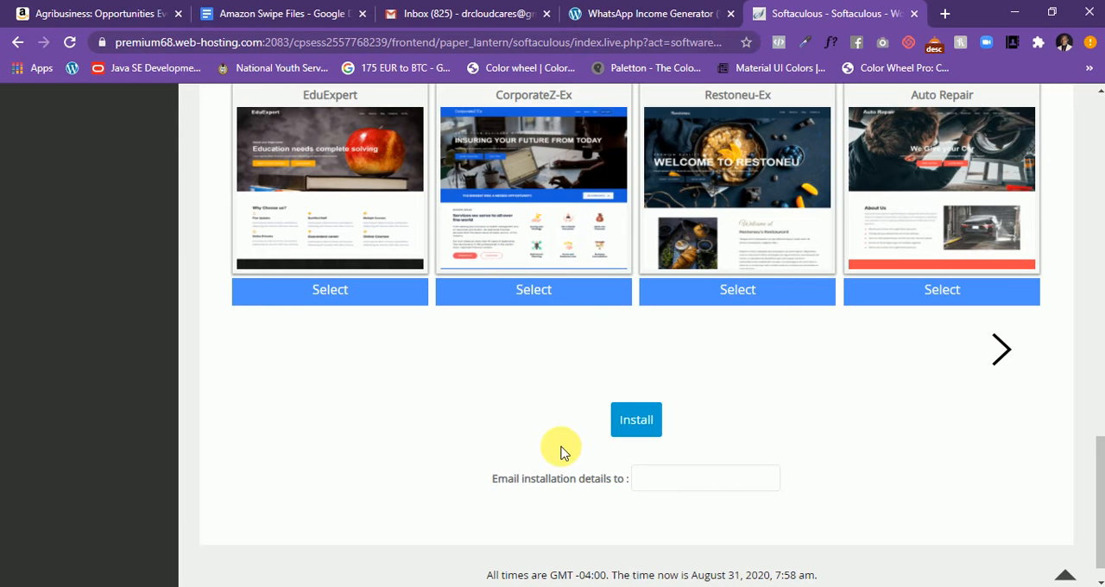
pyautogui.click(639, 422)
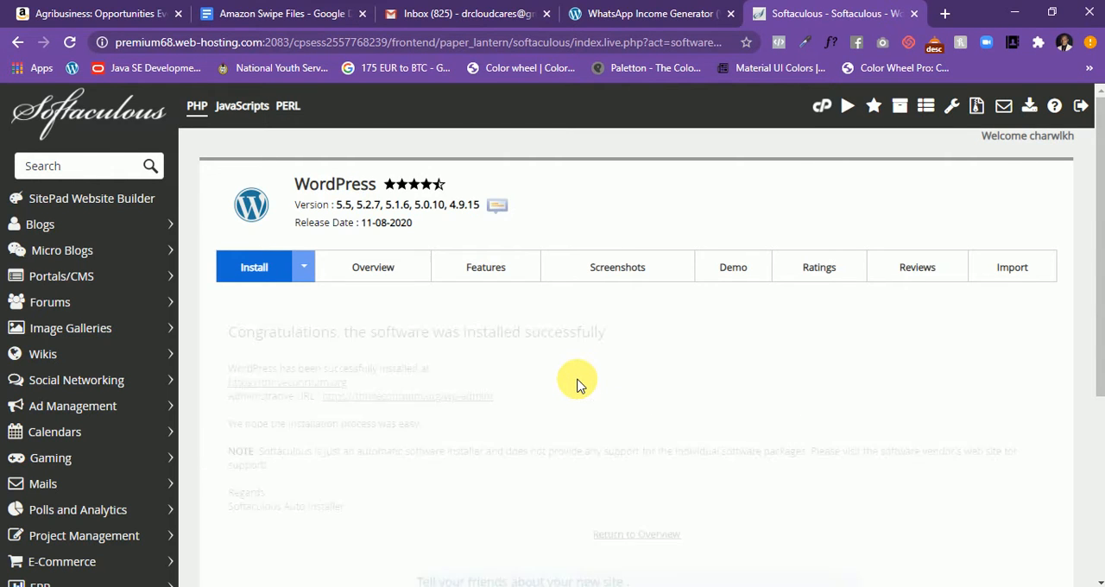
pyautogui.scroll(-2, 538, 351)
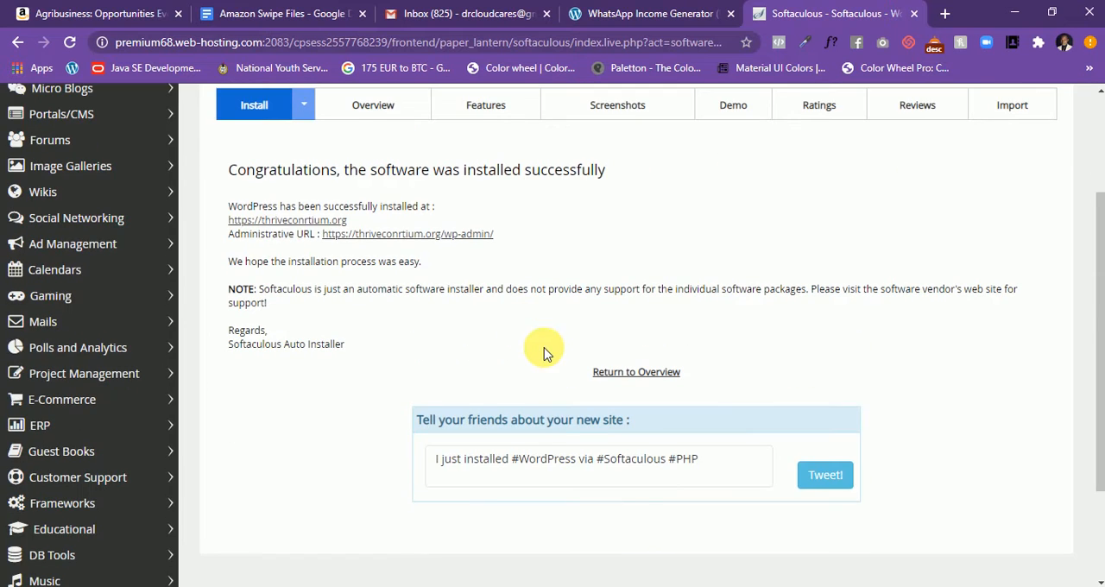
pyautogui.rightClick(298, 219)
pyautogui.click(315, 234)
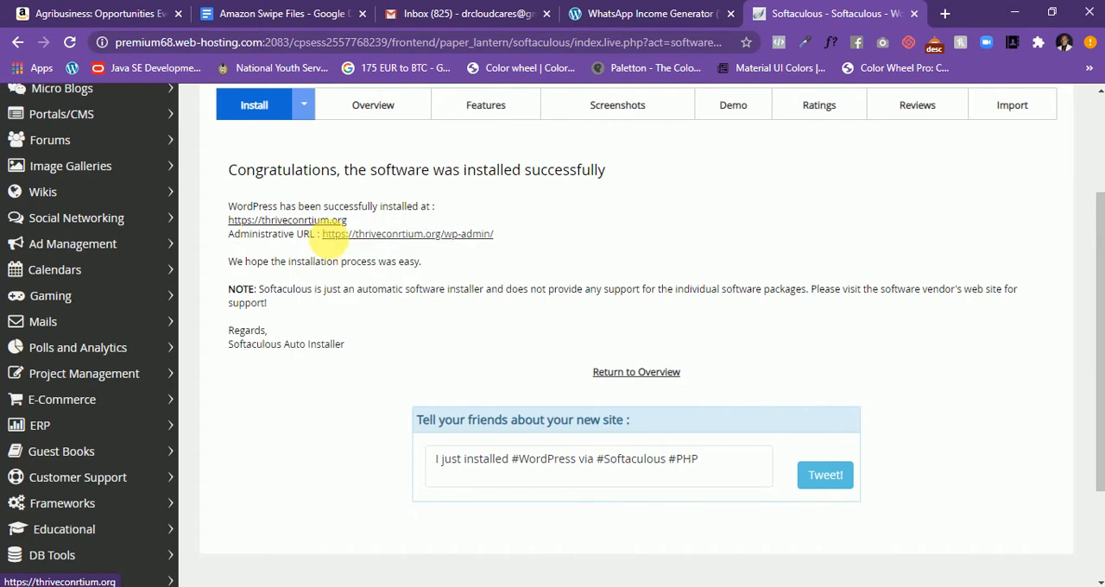
pyautogui.click(806, 13)
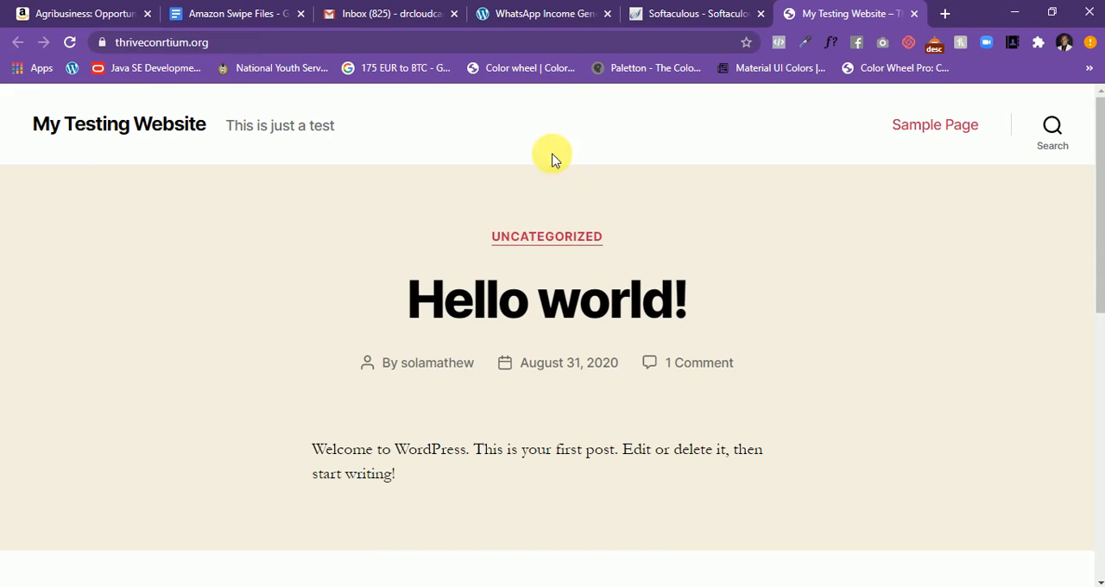
# - Copy the site's address and paste it into the address field of a new browser tab
pyautogui.click(196, 48)
pyautogui.rightClick(197, 50)
pyautogui.click(256, 160)
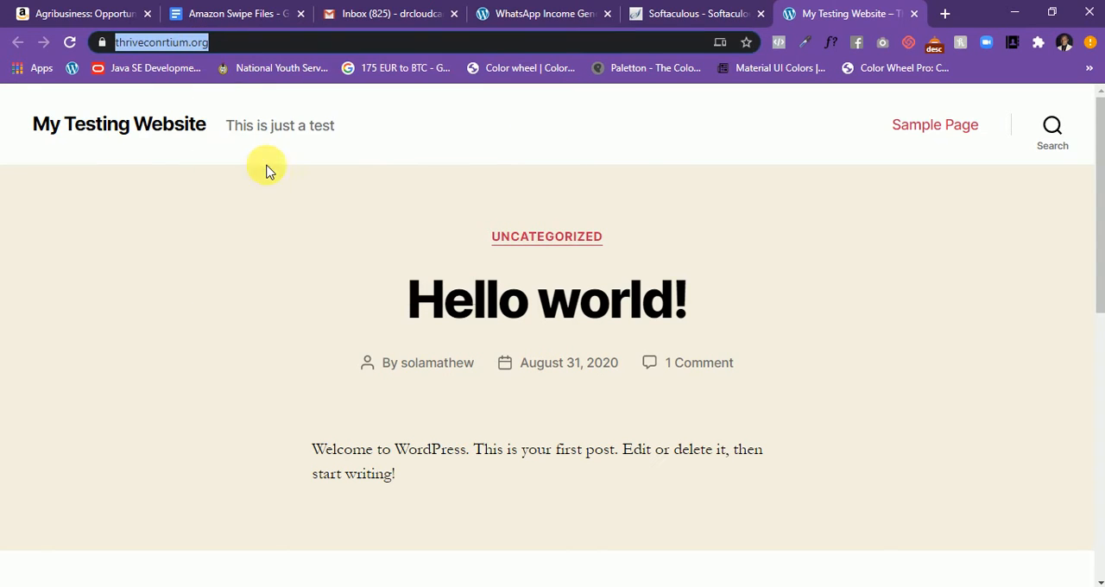
pyautogui.click(943, 14)
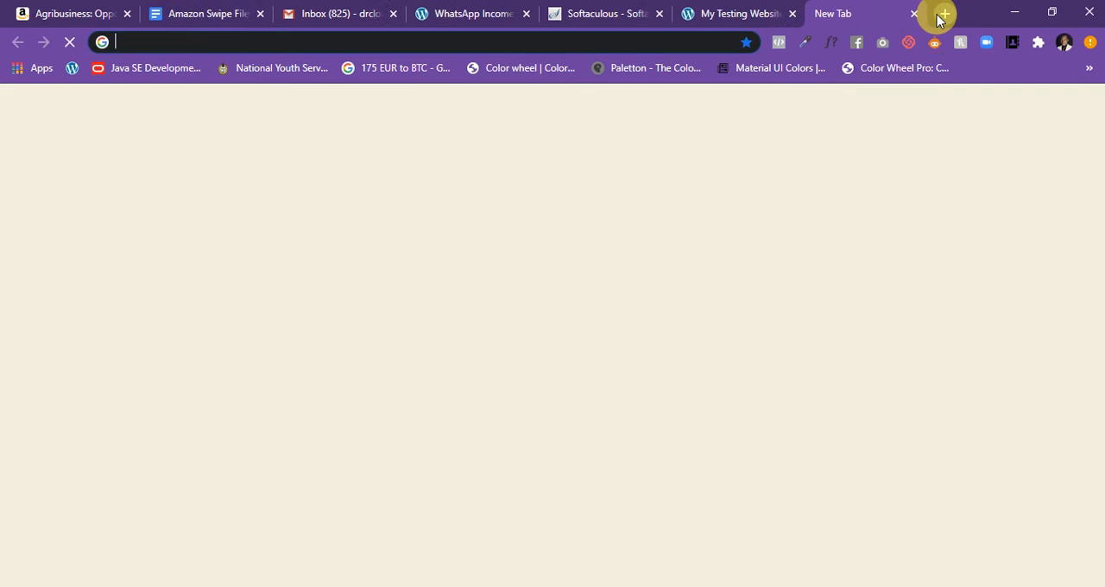
pyautogui.hotkey('ctrl', 'v')
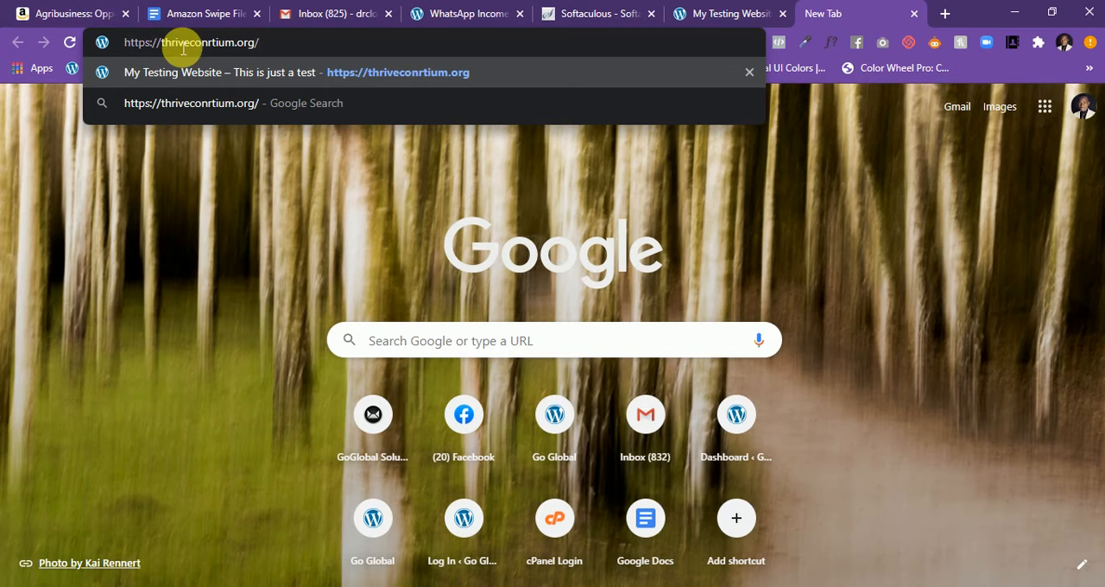
pyautogui.moveTo(161, 42); pyautogui.dragTo(102, 43)
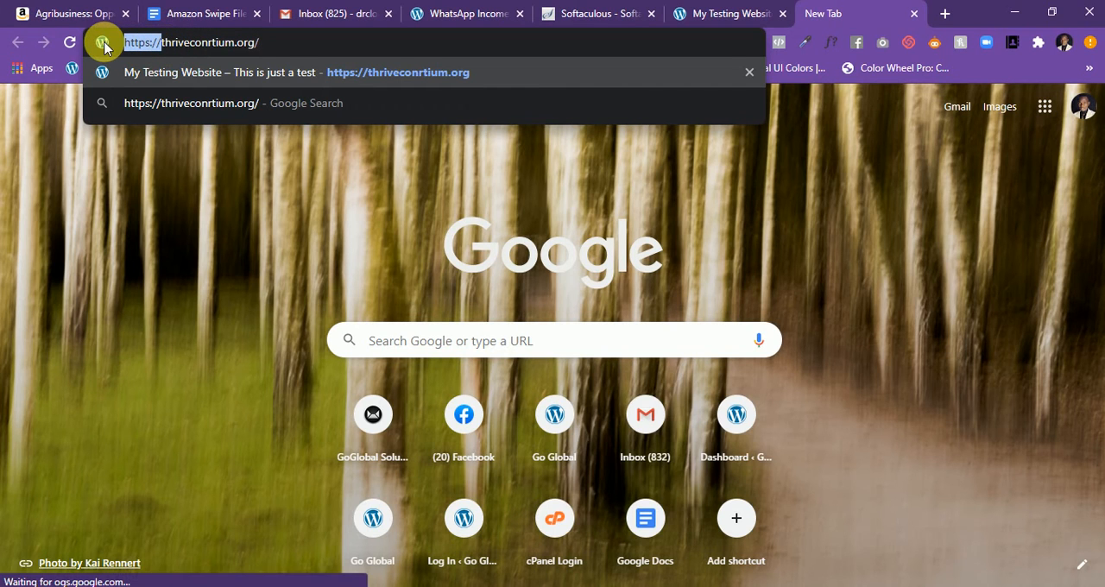
pyautogui.write('emma')
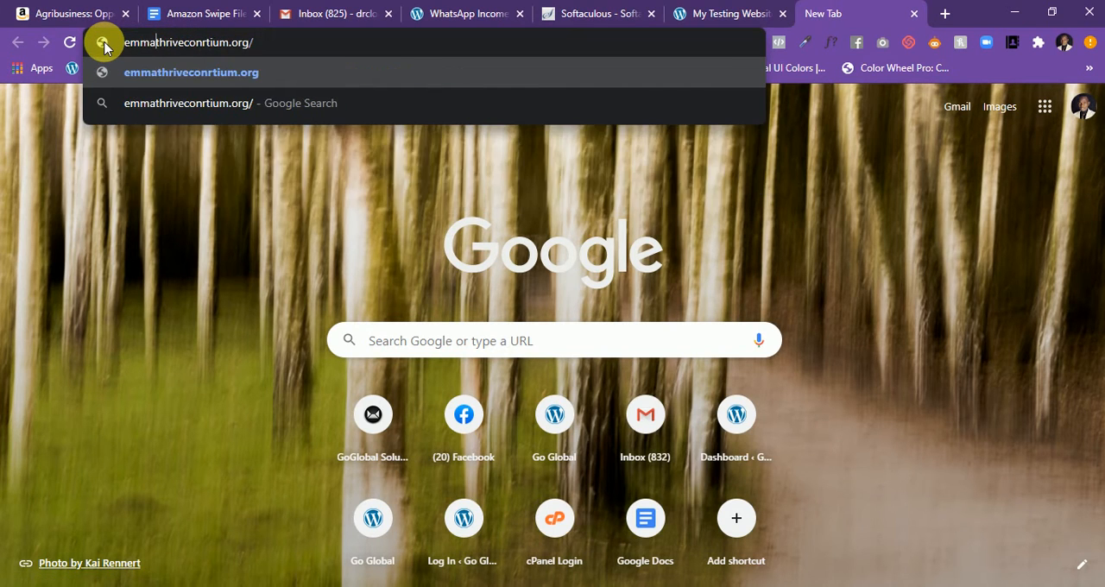
pyautogui.write('.')
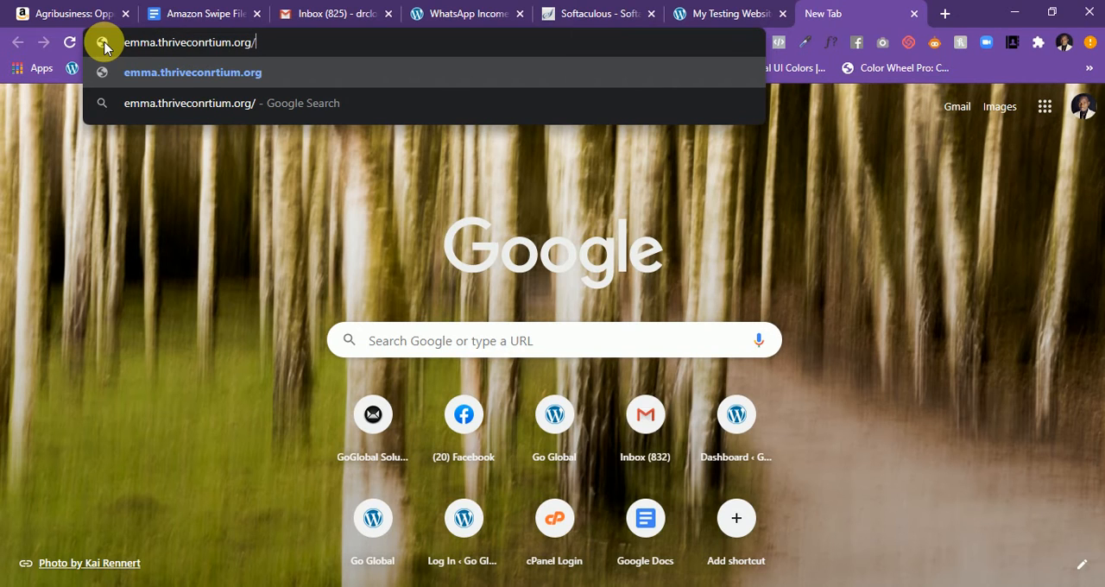
pyautogui.press('Return')
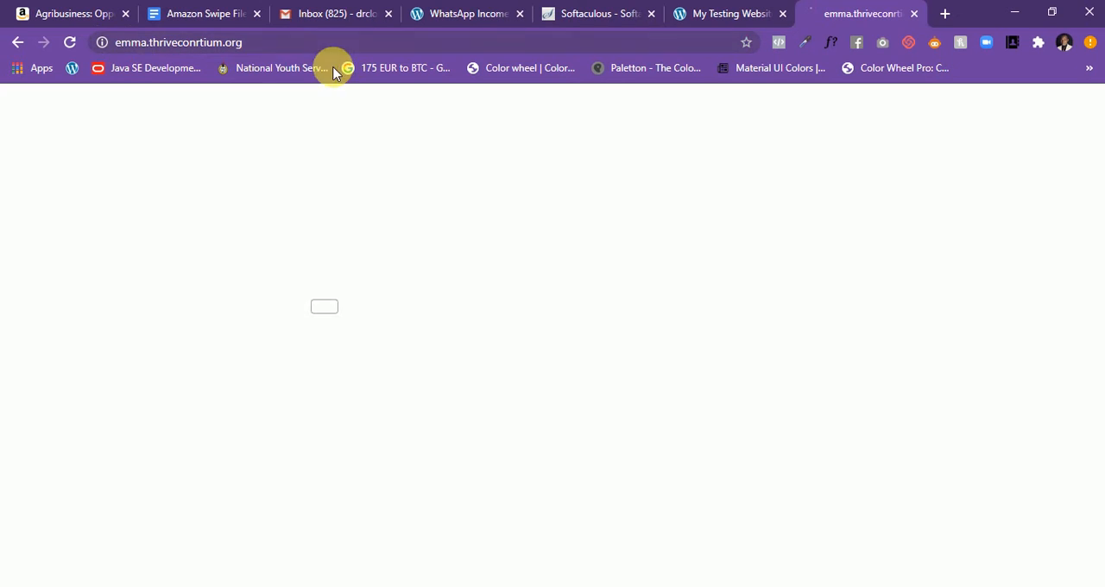
pyautogui.click(913, 13)
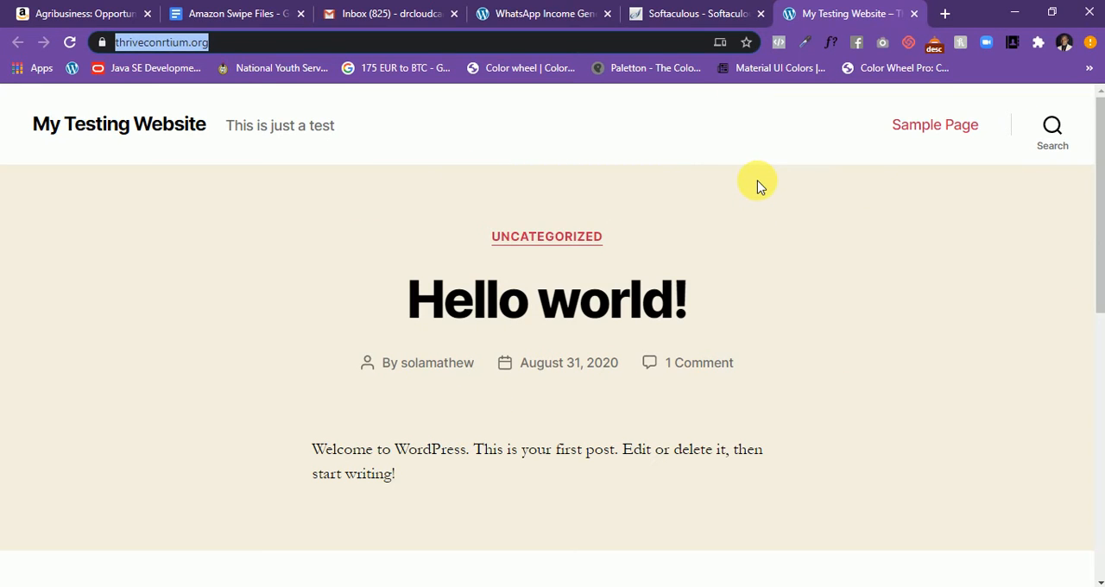
pyautogui.click(710, 14)
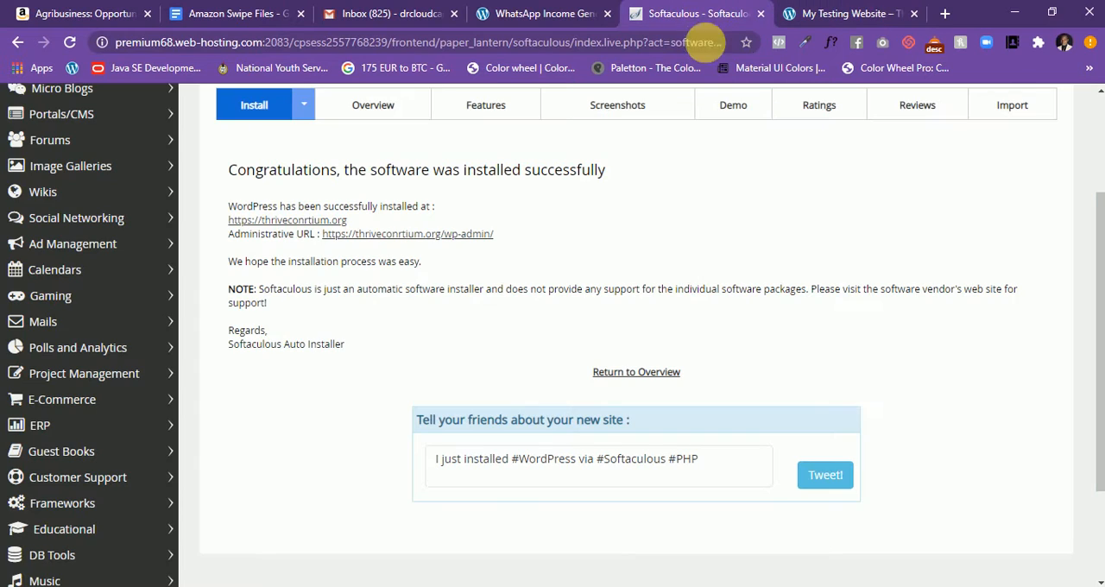
pyautogui.rightClick(393, 227)
pyautogui.click(440, 242)
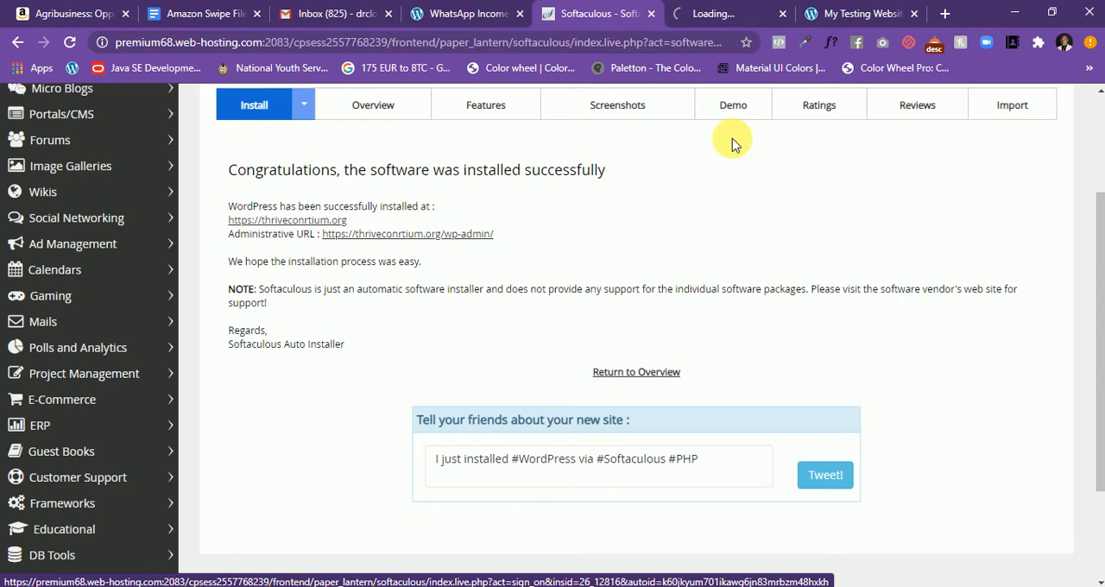
# - Check the loading WordPress admin tab, return briefly to the Softaculous installation page, and go back to the admin tab
pyautogui.click(725, 13)
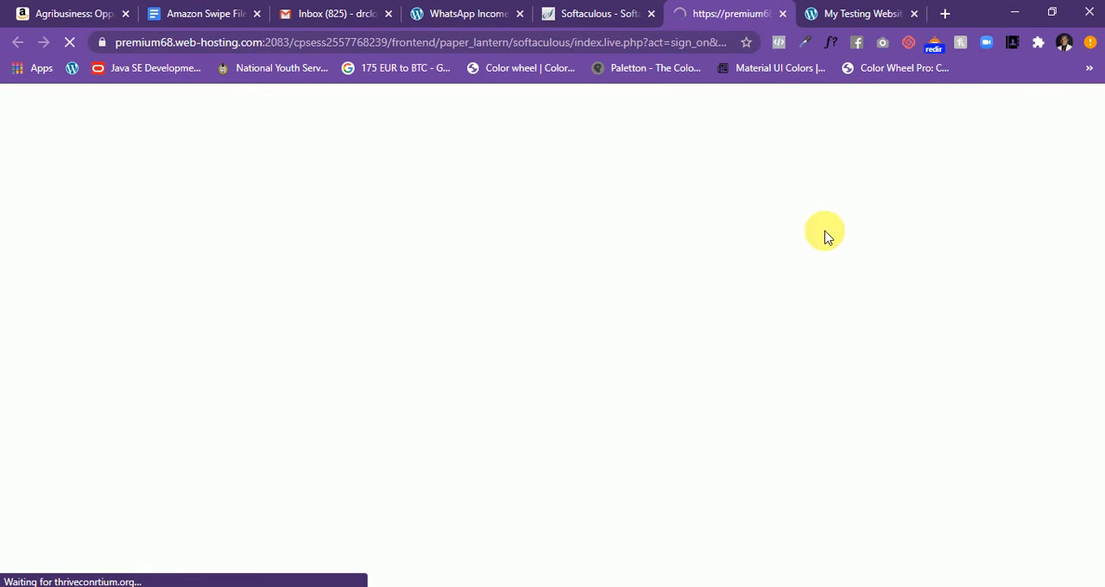
pyautogui.click(594, 16)
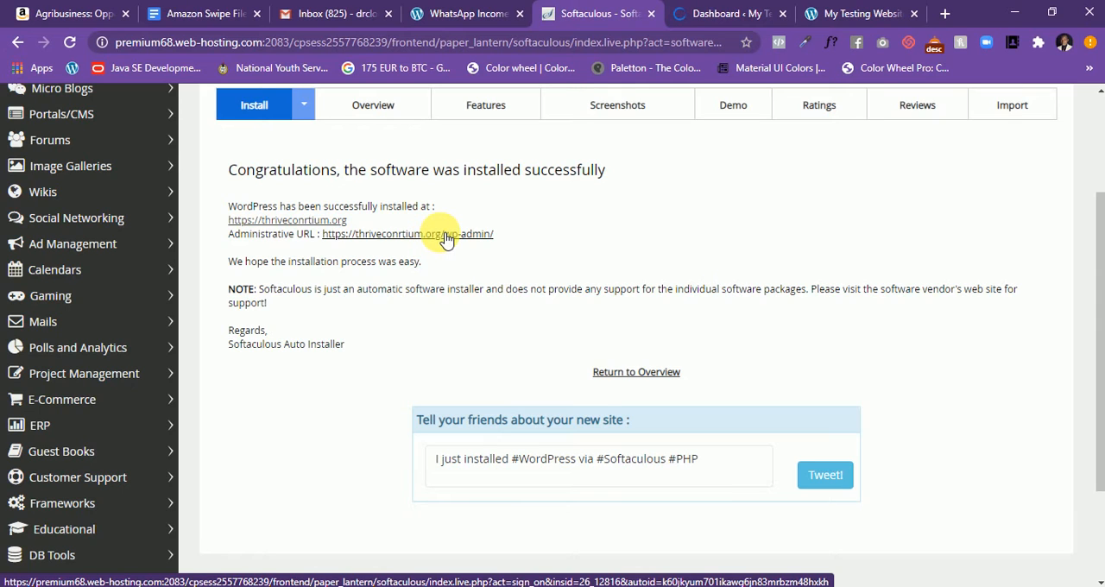
pyautogui.click(736, 13)
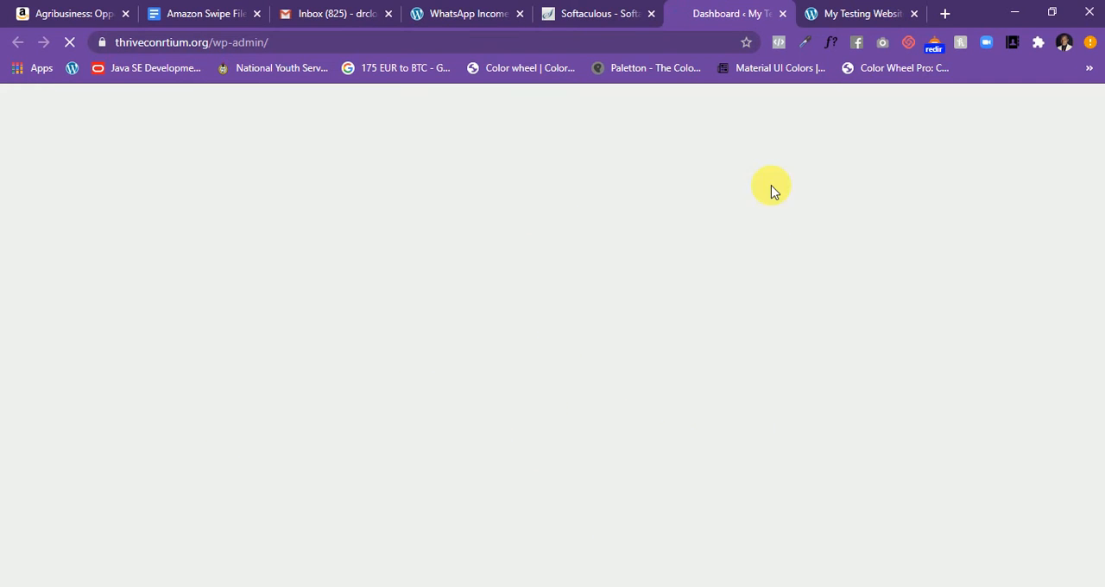
# - View the new site's front page and highlight its tagline beside the site title
pyautogui.click(858, 13)
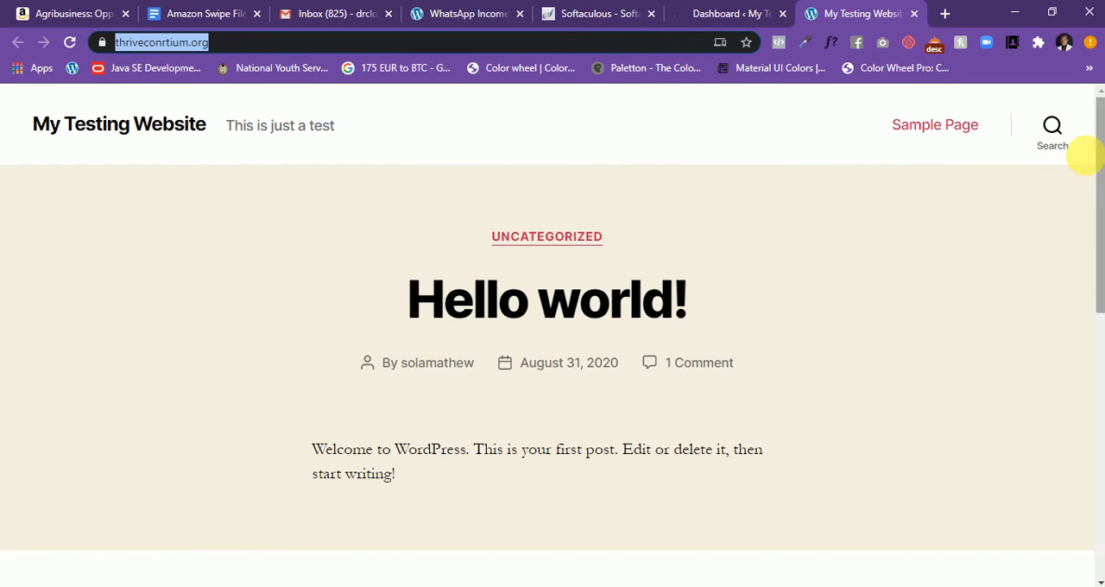
pyautogui.moveTo(1096, 143); pyautogui.dragTo(288, 155)
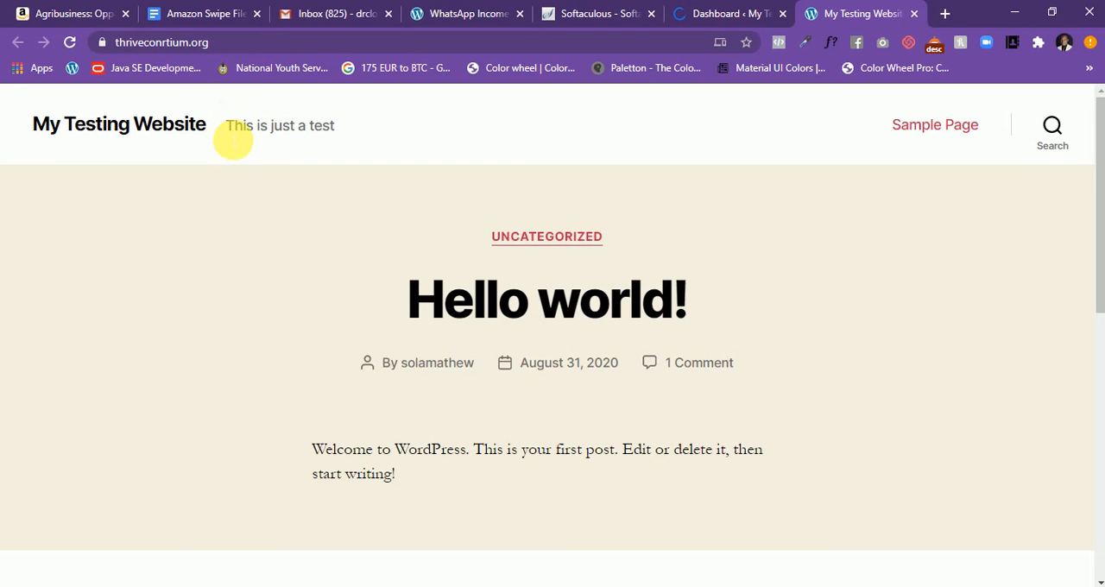
pyautogui.moveTo(227, 132); pyautogui.dragTo(329, 136)
pyautogui.click(366, 134)
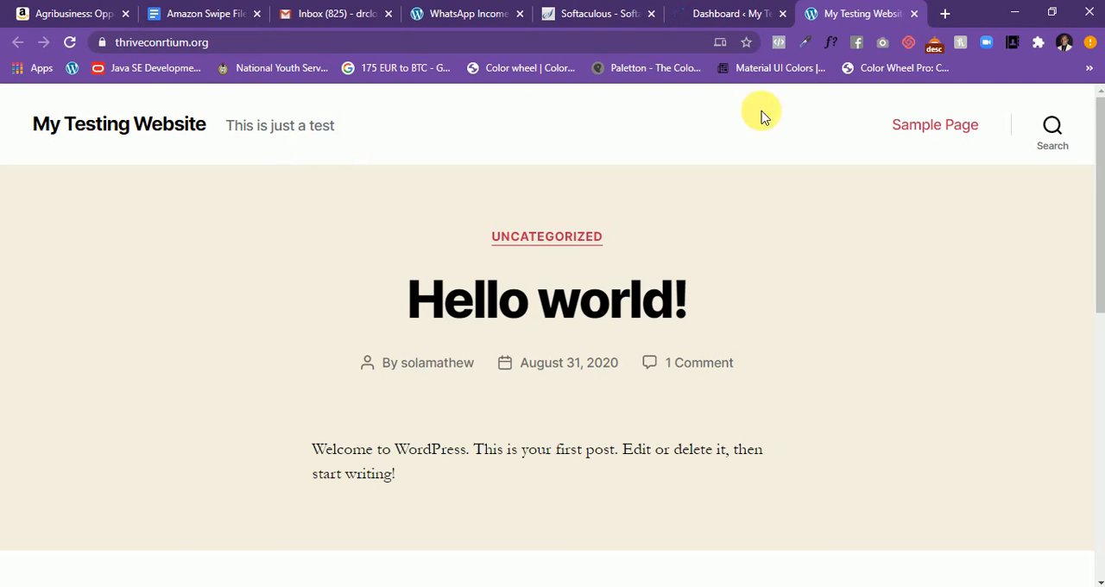
# - Open the posts list from the WordPress dashboard and compare its Hello world! post with the live site
pyautogui.click(707, 10)
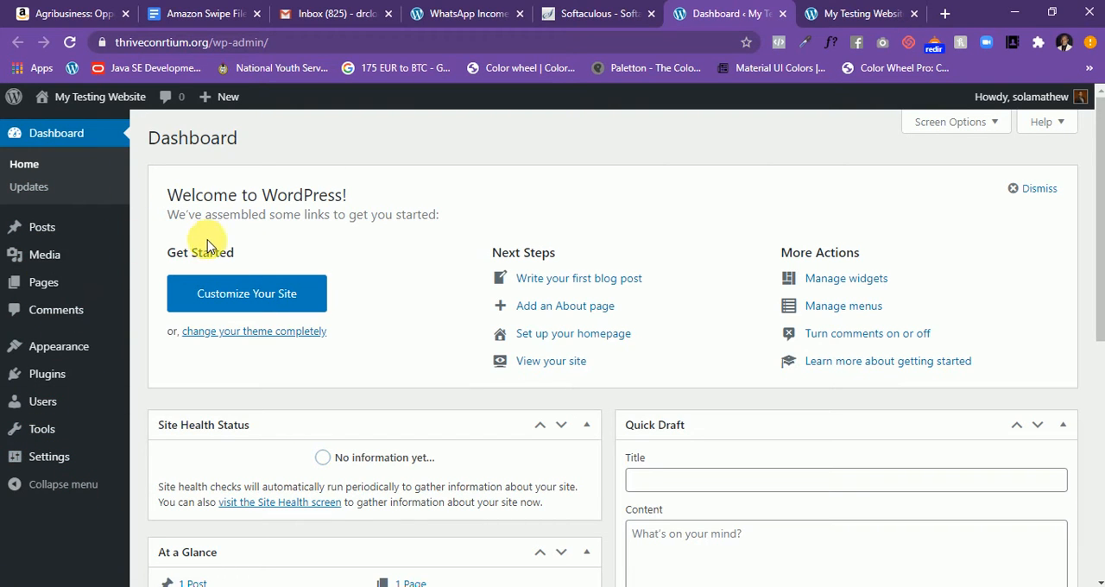
pyautogui.click(61, 235)
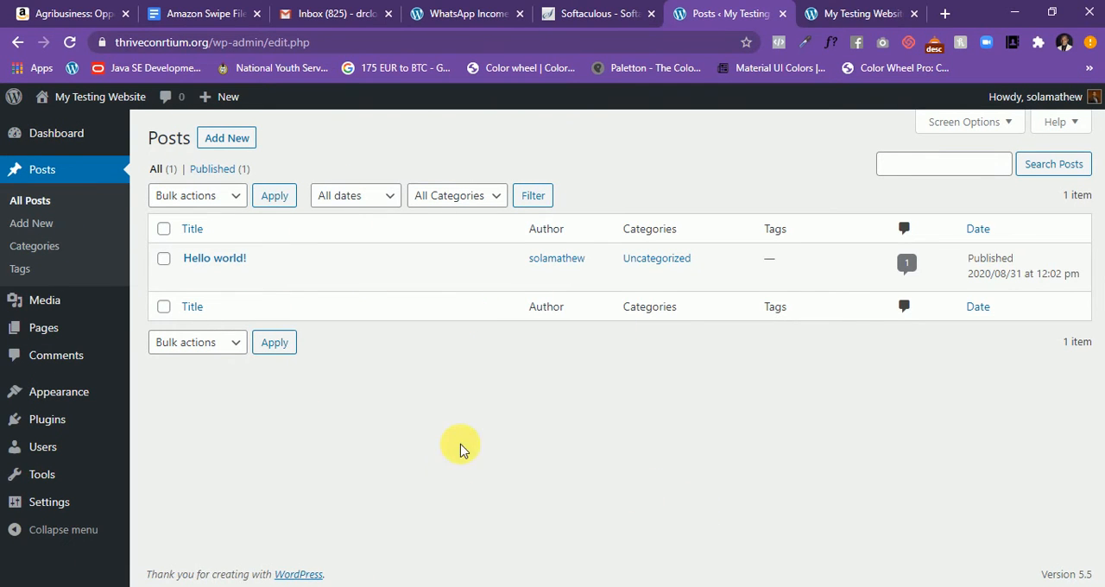
pyautogui.click(859, 15)
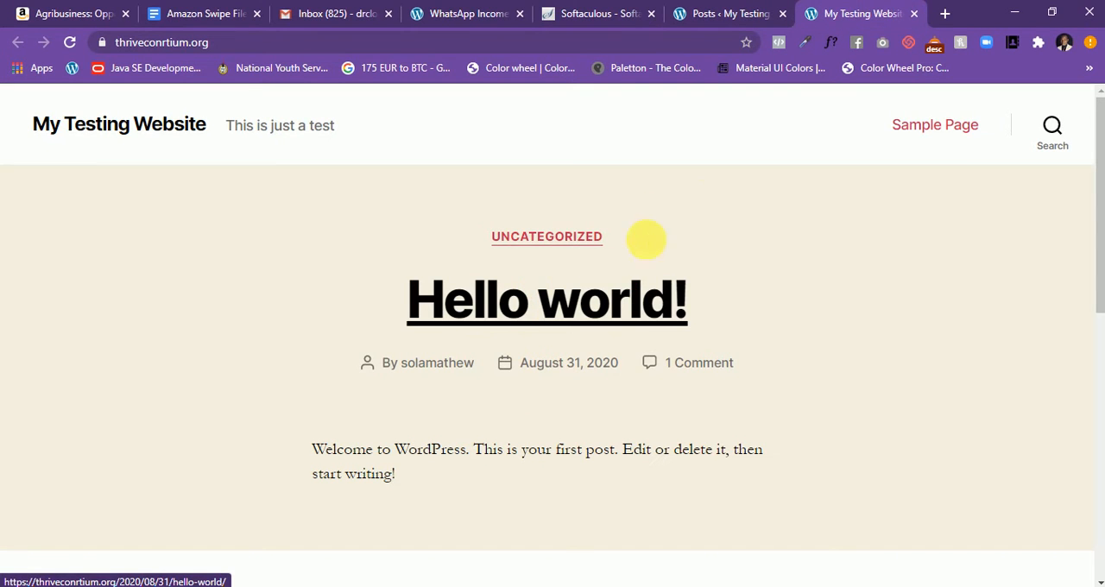
pyautogui.click(733, 15)
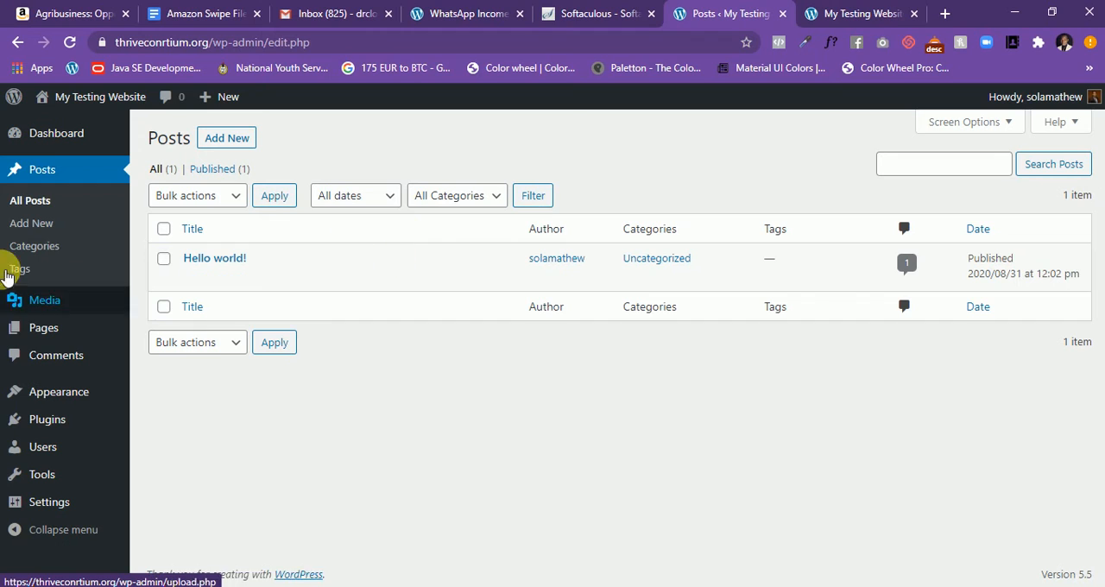
# - Look through the media library, pages and comments sections of the admin area, highlighting the sample comment's text
pyautogui.moveTo(51, 307)
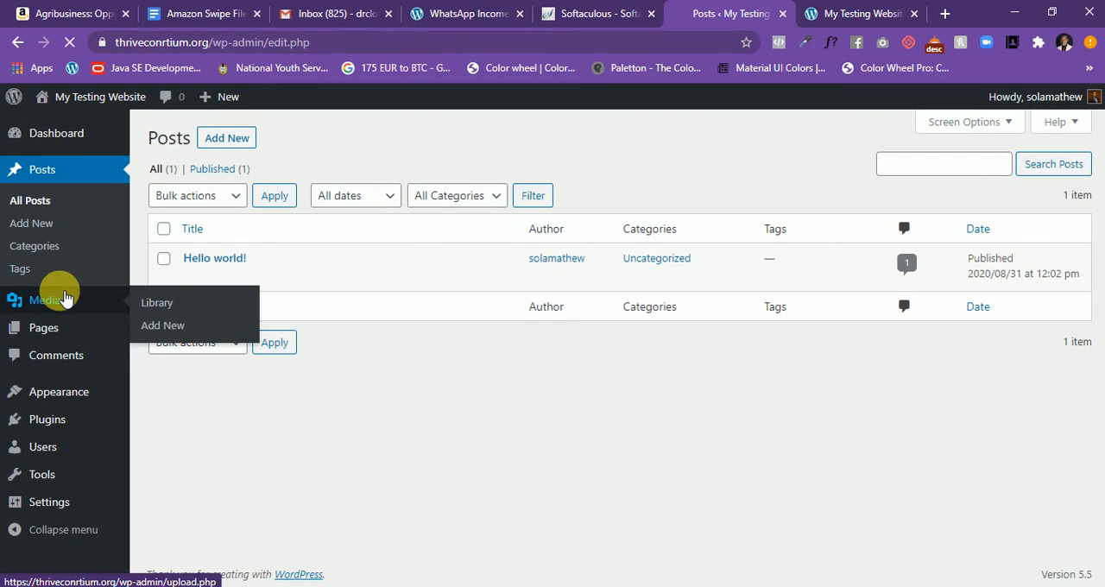
pyautogui.click(68, 298)
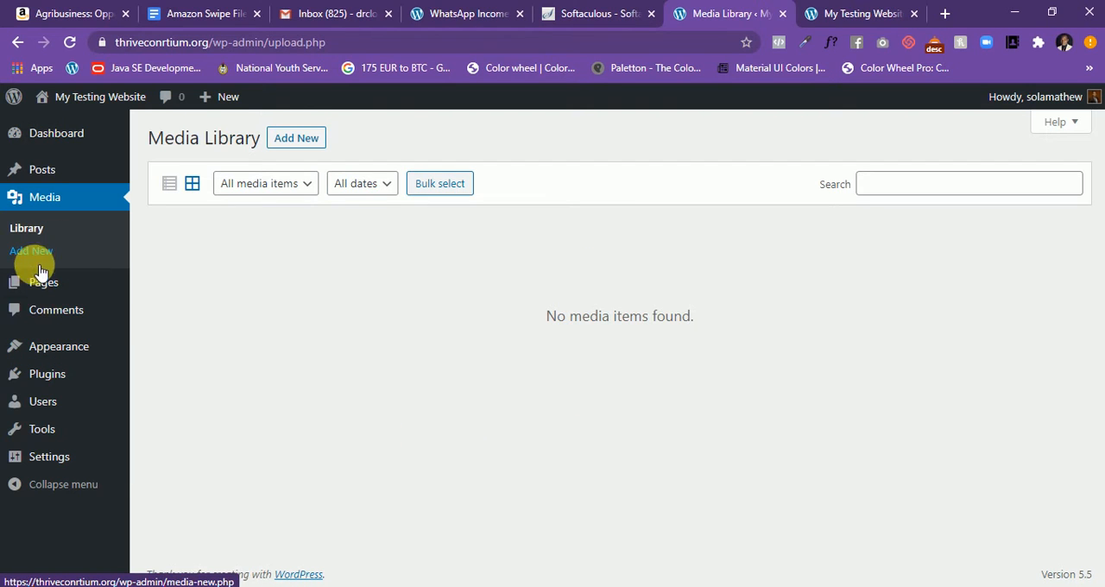
pyautogui.click(48, 291)
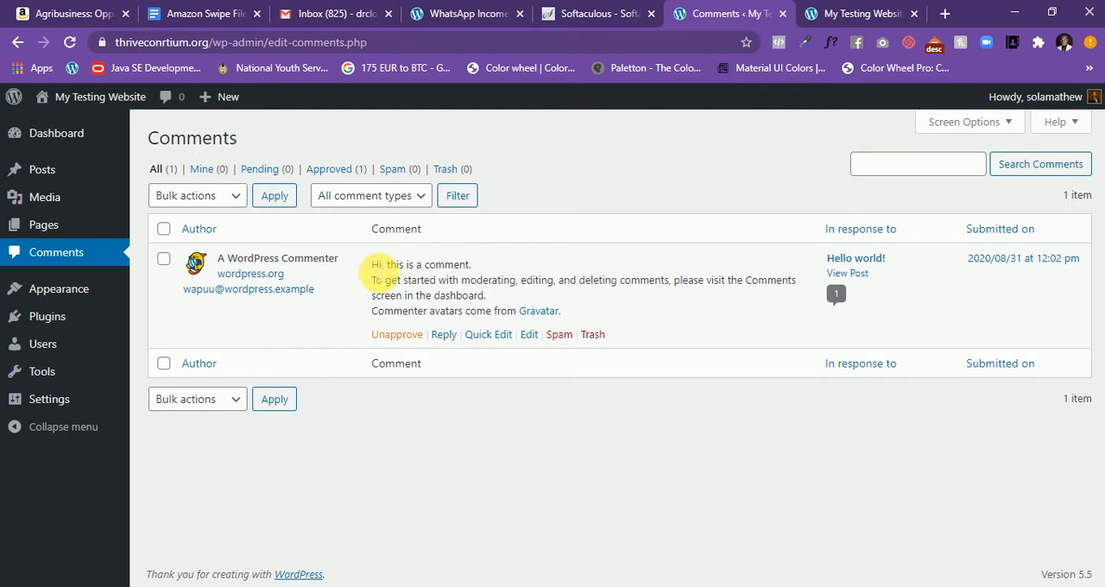
pyautogui.moveTo(445, 266); pyautogui.dragTo(594, 302)
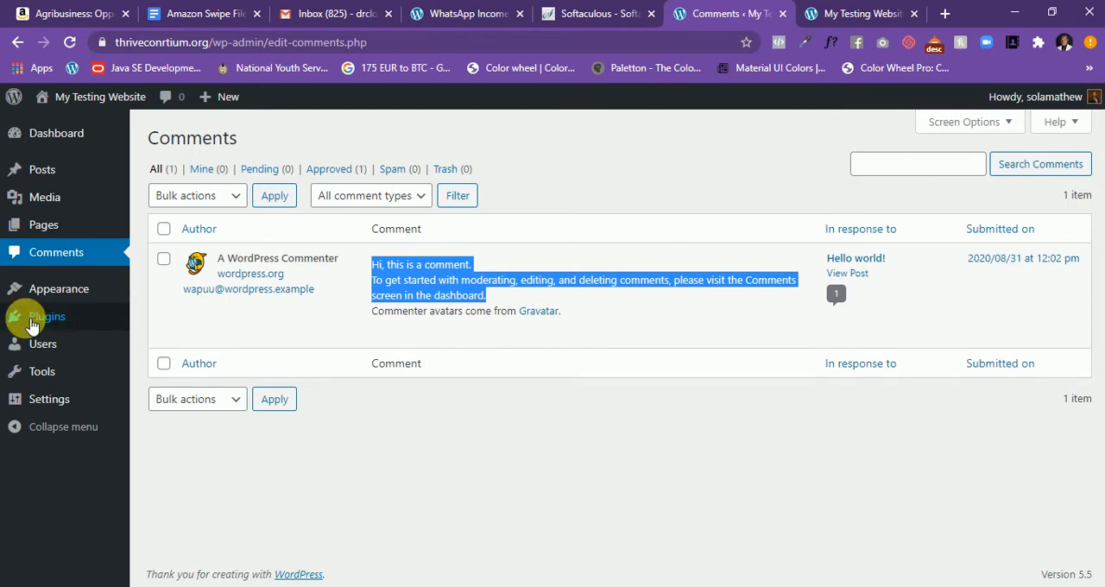
# - Activate the Twenty Seventeen theme among the site's installed themes
pyautogui.click(32, 287)
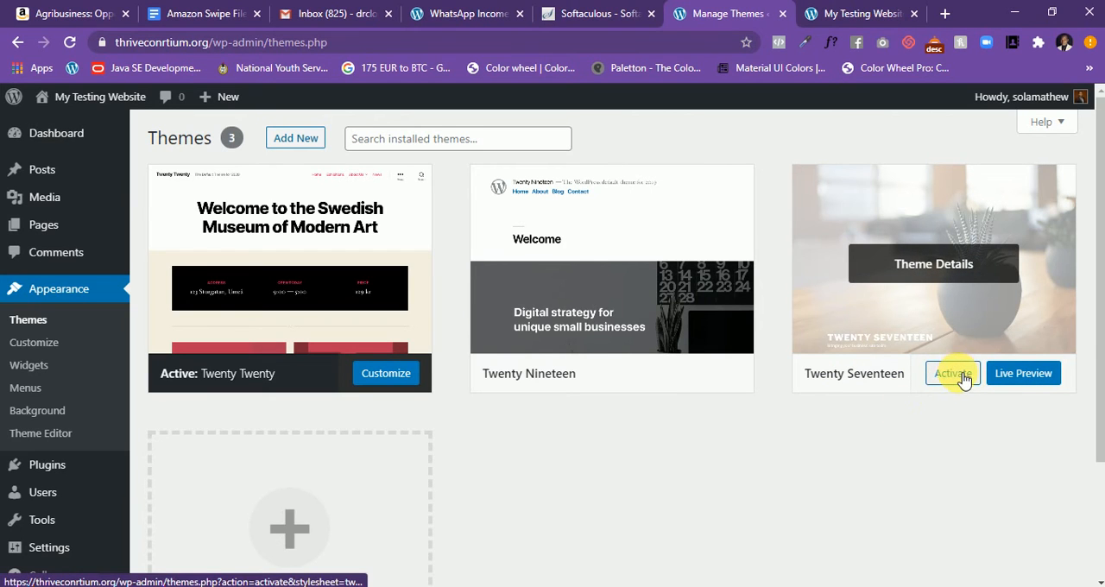
pyautogui.click(960, 376)
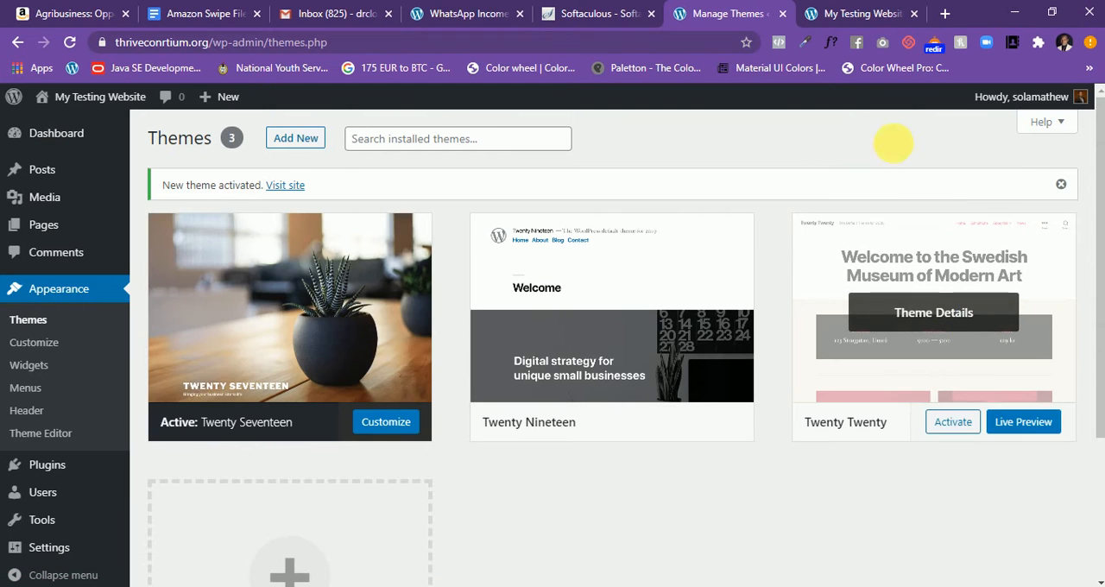
pyautogui.click(846, 15)
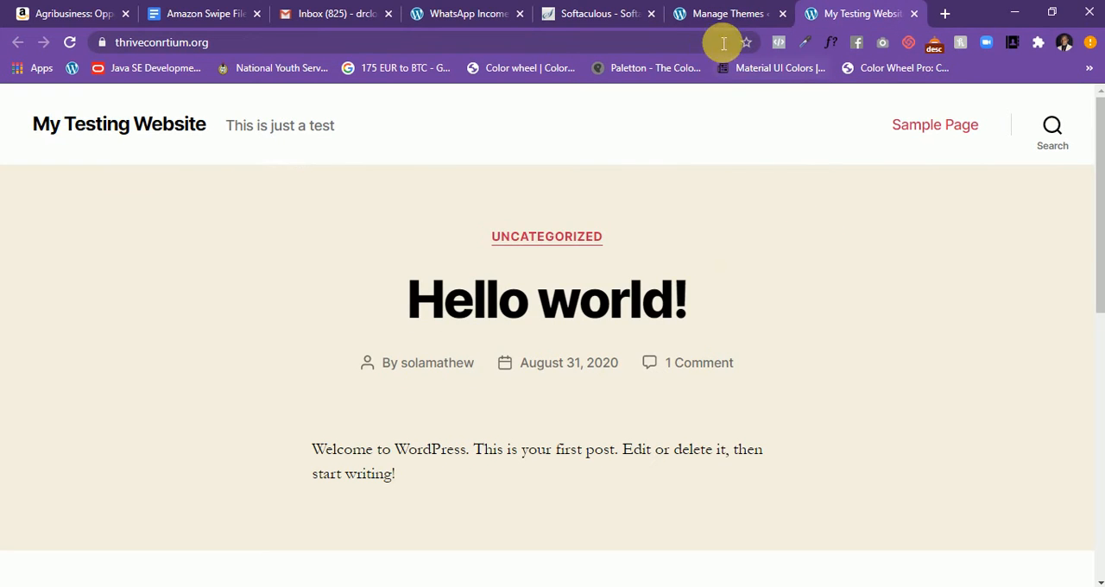
pyautogui.click(721, 14)
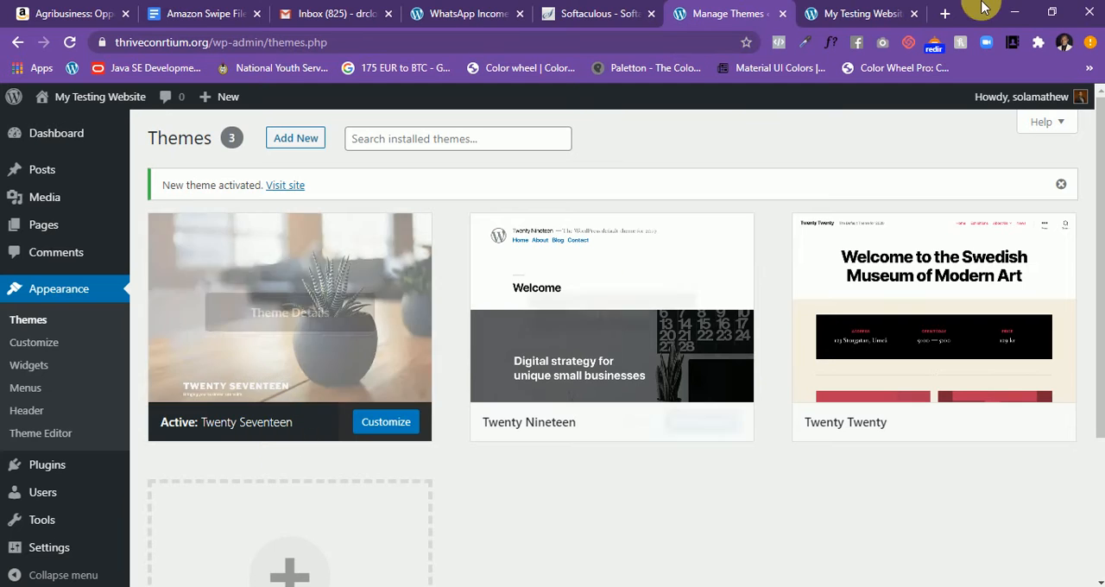
# - Reload the live site and look over its front page in the newly activated theme
pyautogui.click(873, 15)
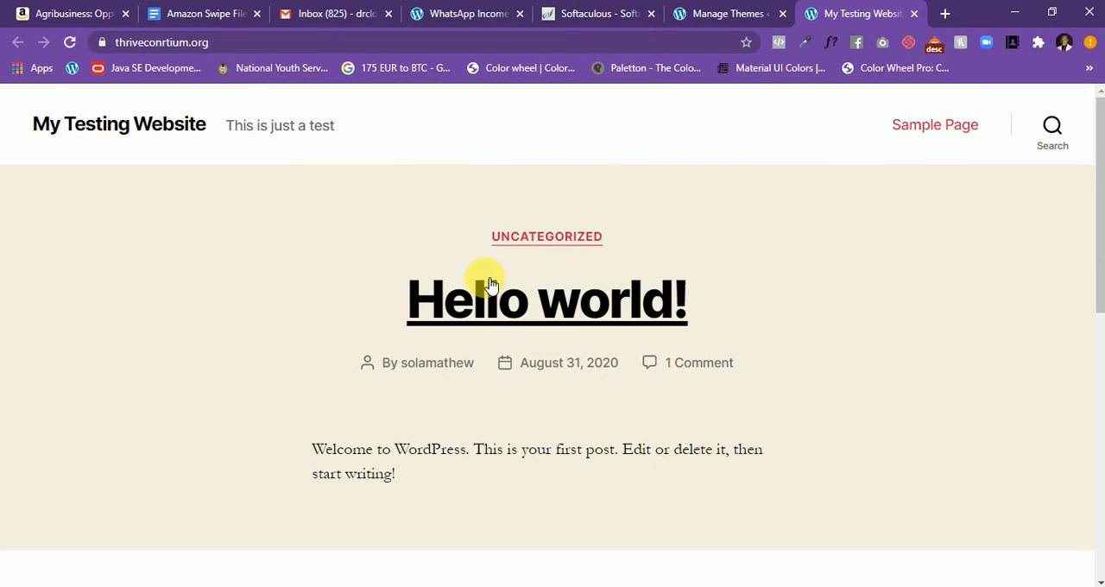
pyautogui.rightClick(505, 184)
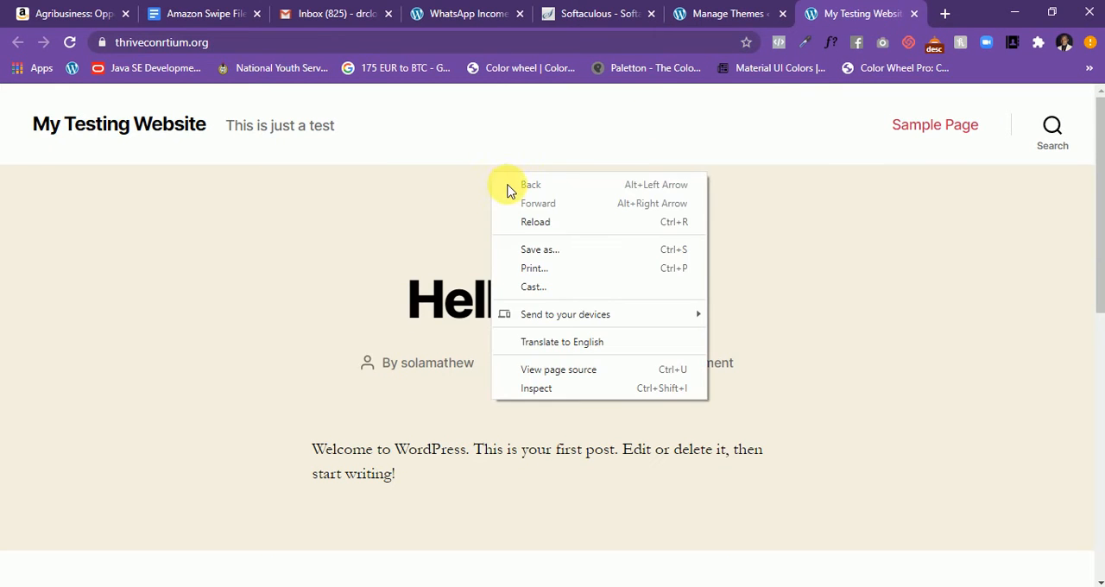
pyautogui.click(549, 223)
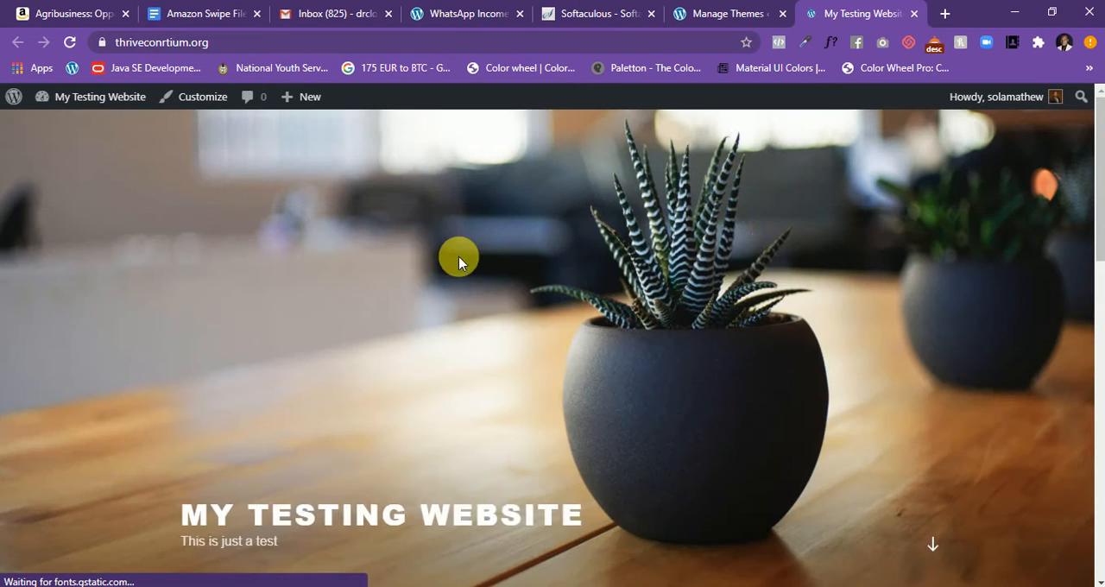
pyautogui.scroll(-6, 658, 328)
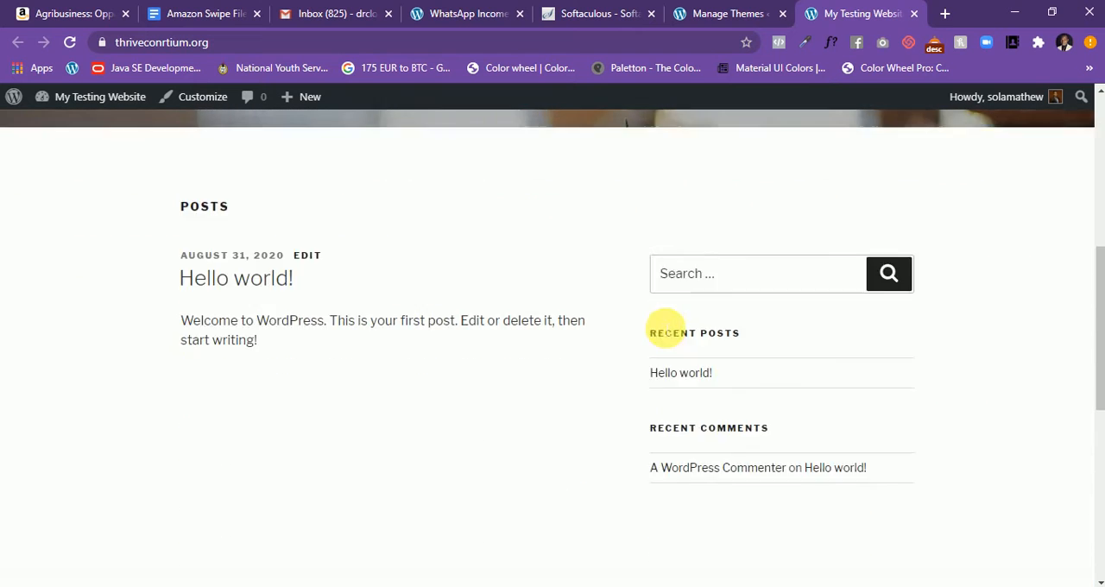
pyautogui.scroll(6, 664, 329)
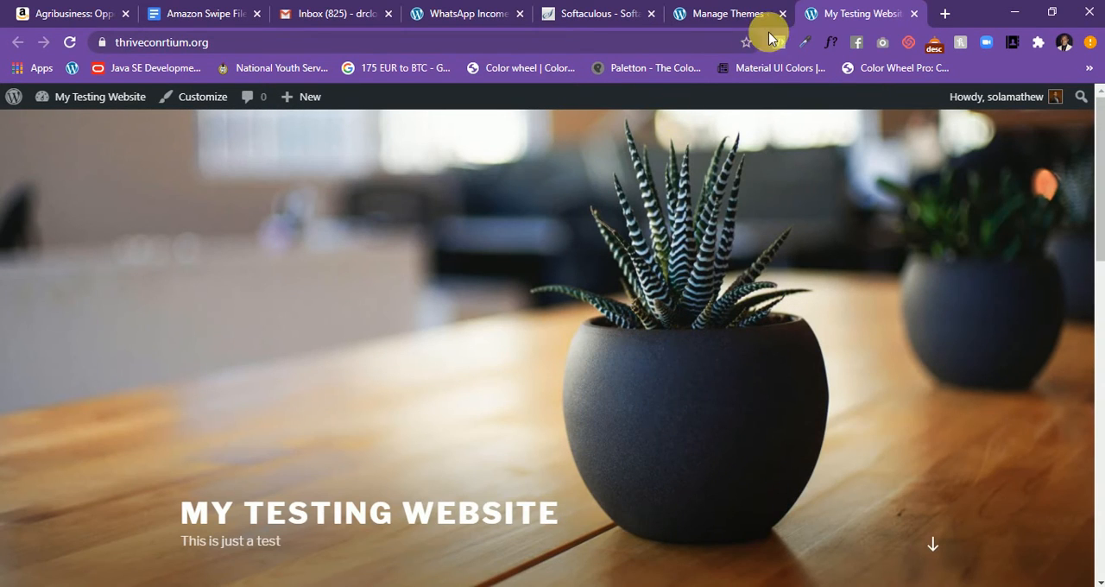
# - Return to the theme management page, open the page for adding themes and browse the featured ones
pyautogui.click(735, 13)
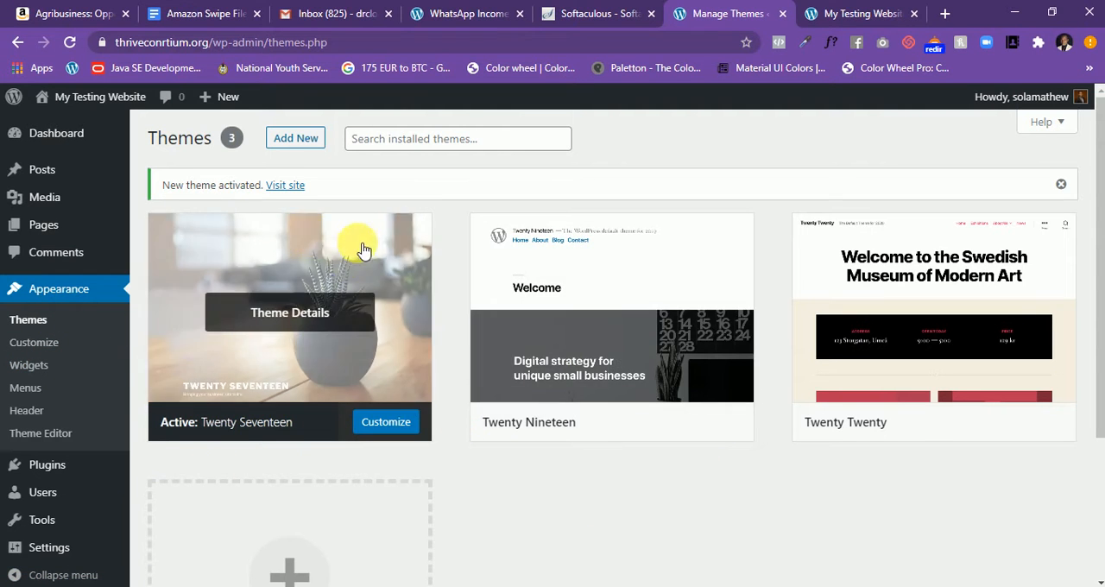
pyautogui.click(283, 136)
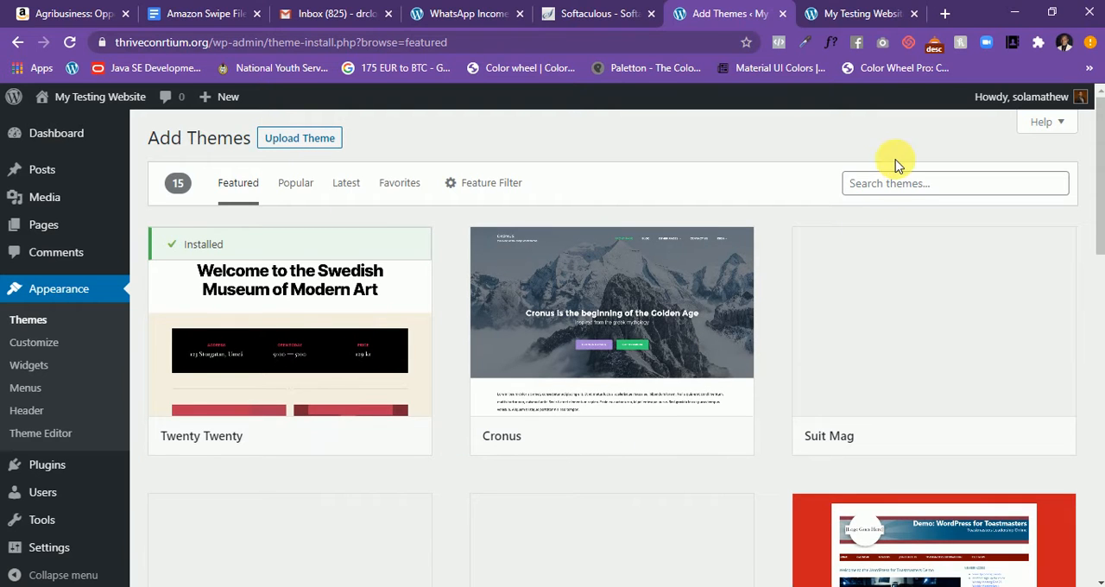
pyautogui.click(906, 183)
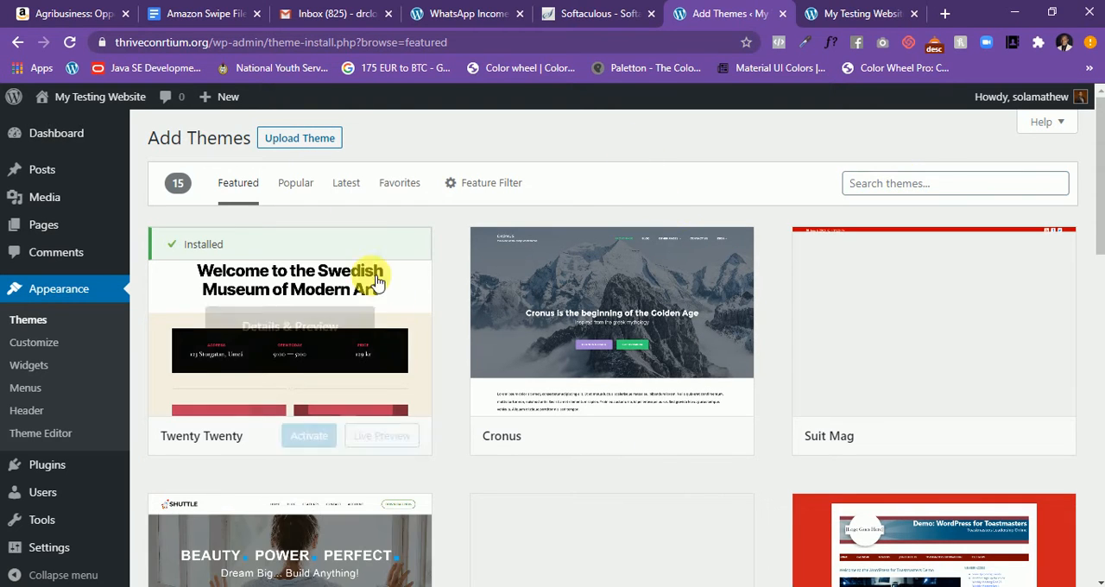
pyautogui.scroll(-1, 13, 356)
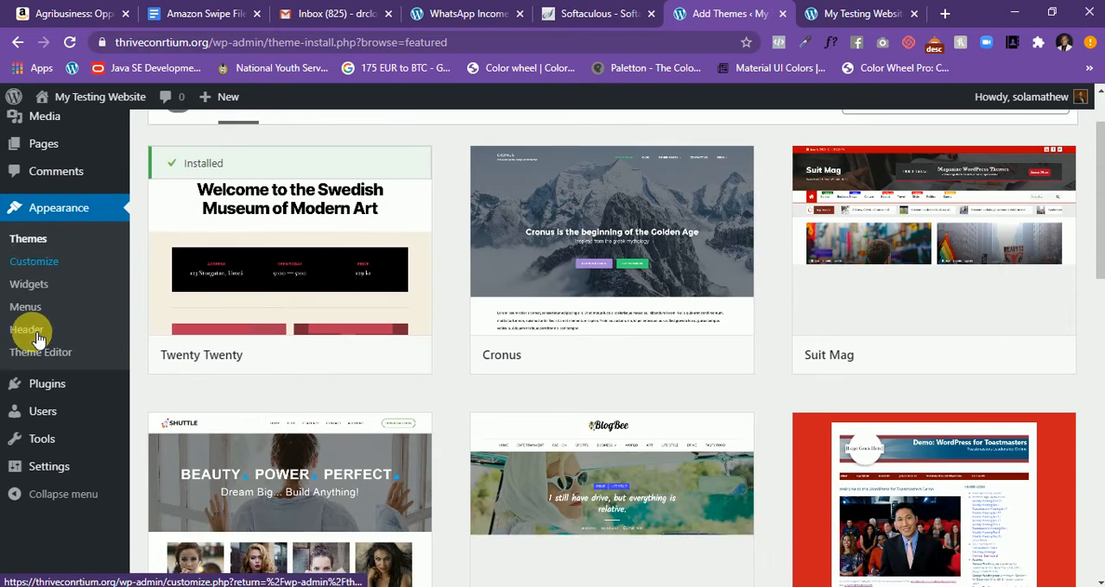
# - Open the site in the theme Customizer and, while it loads, review the live site's header and posts section
pyautogui.click(44, 263)
pyautogui.click(860, 24)
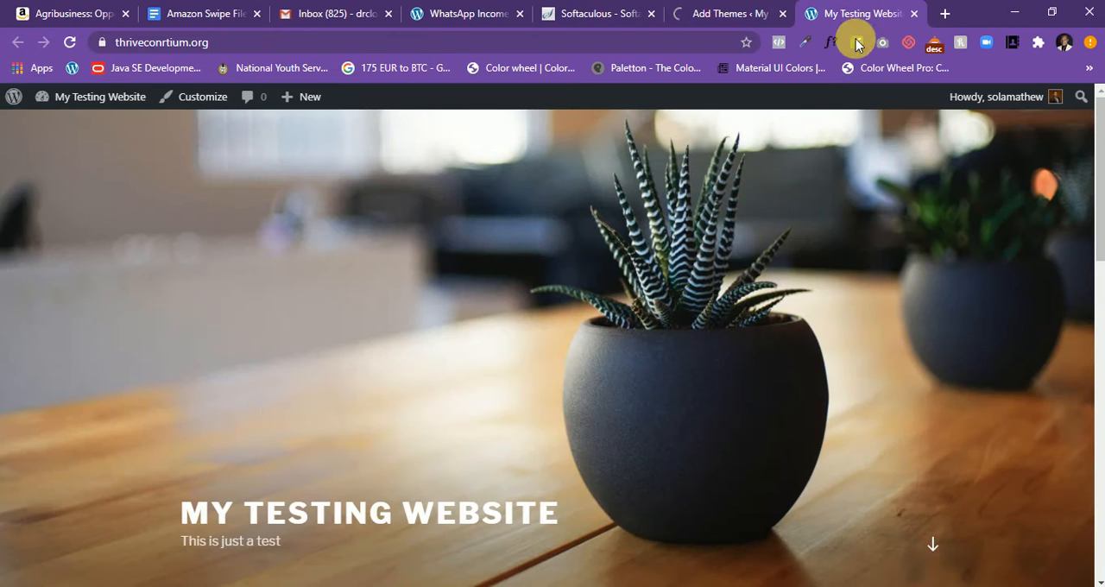
pyautogui.scroll(-4, 604, 492)
pyautogui.scroll(-2, 605, 457)
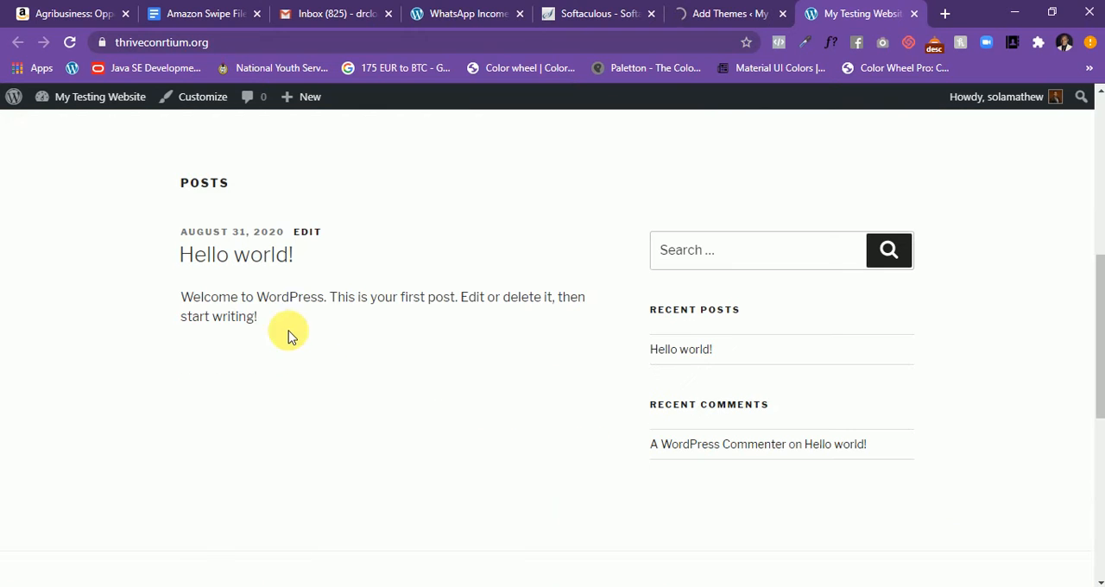
pyautogui.scroll(2, 240, 212)
pyautogui.scroll(3, 249, 208)
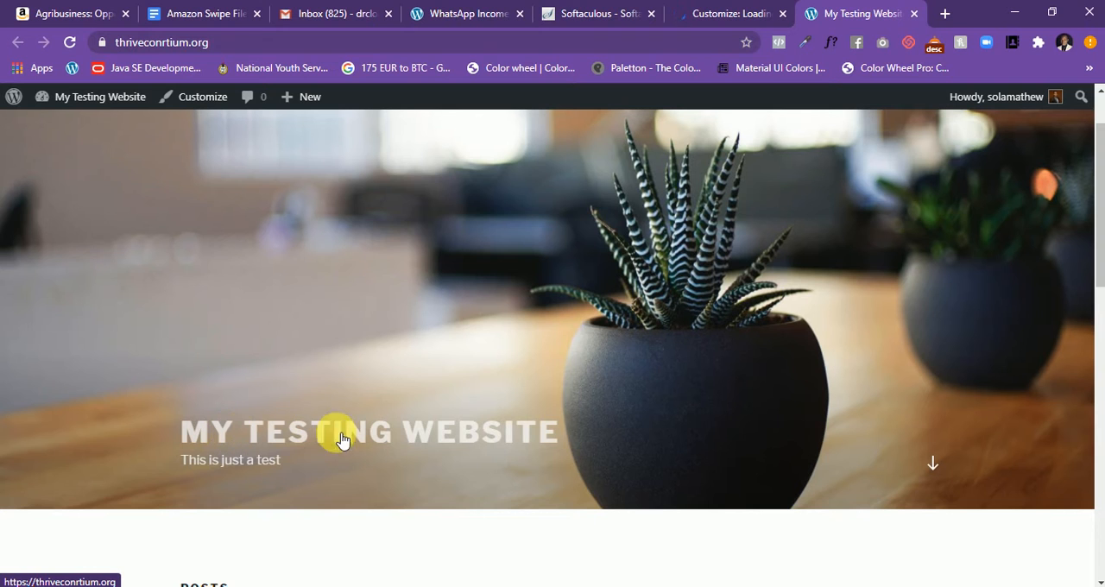
# - View the loaded Customizer and close it without publishing, accepting the loss of unsaved changes
pyautogui.click(698, 15)
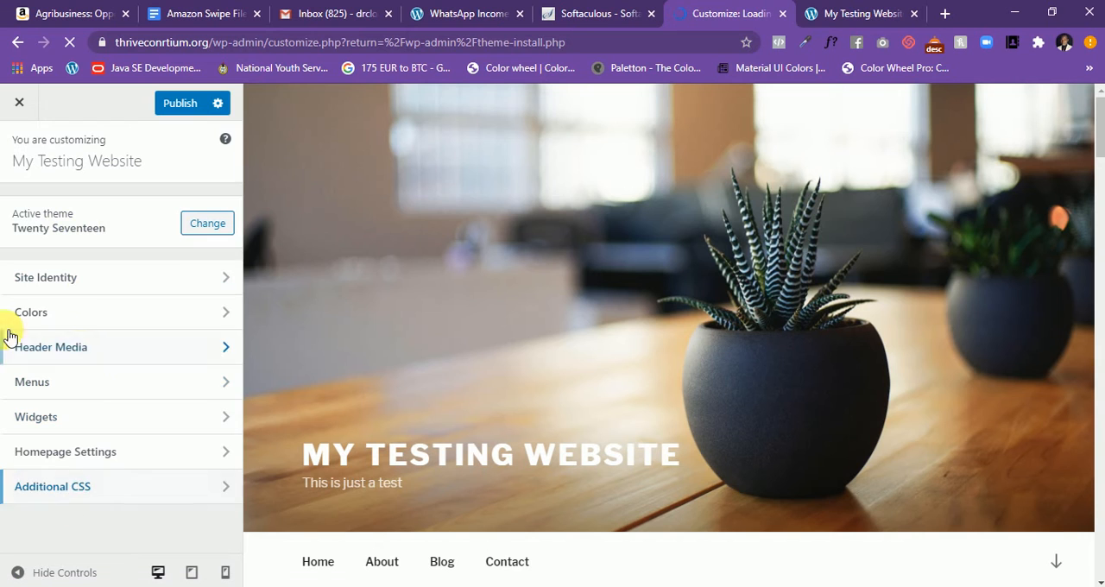
pyautogui.click(20, 105)
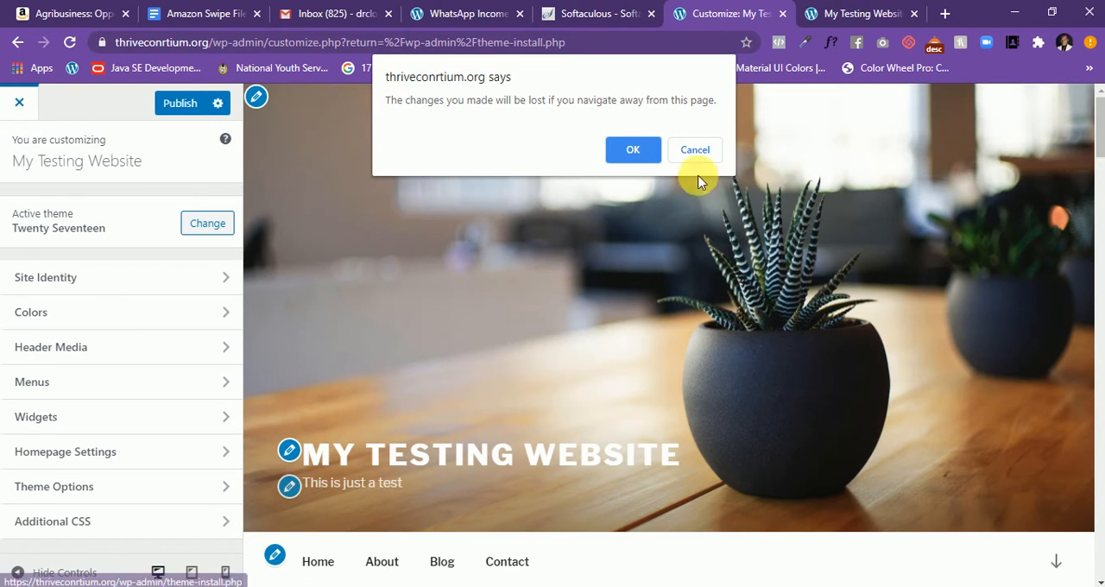
pyautogui.click(632, 150)
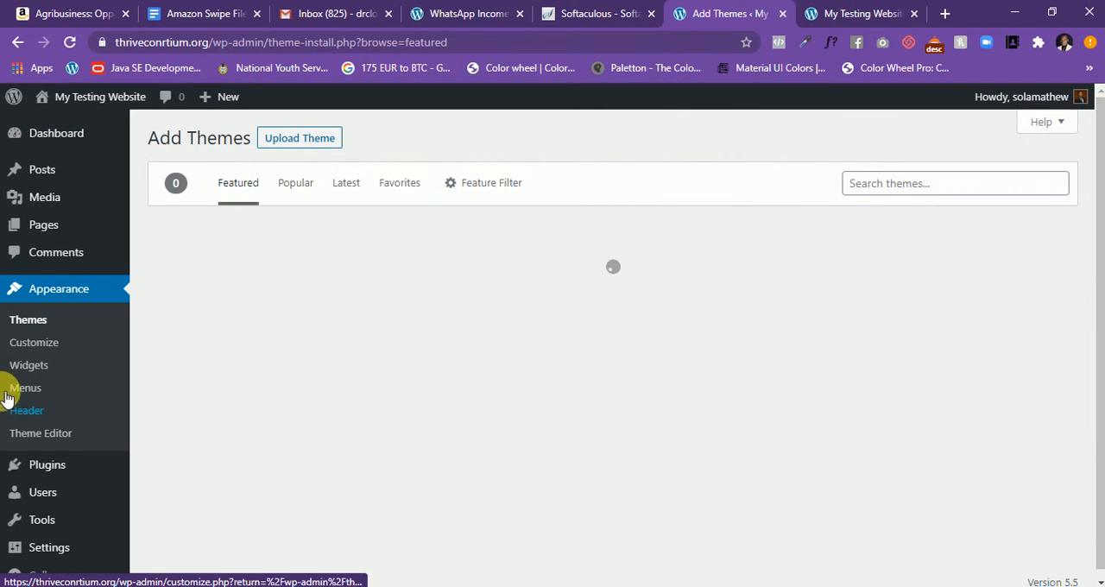
# - Browse the featured themes again and switch to the live site to view its posts and sidebar
pyautogui.scroll(-1, 69, 346)
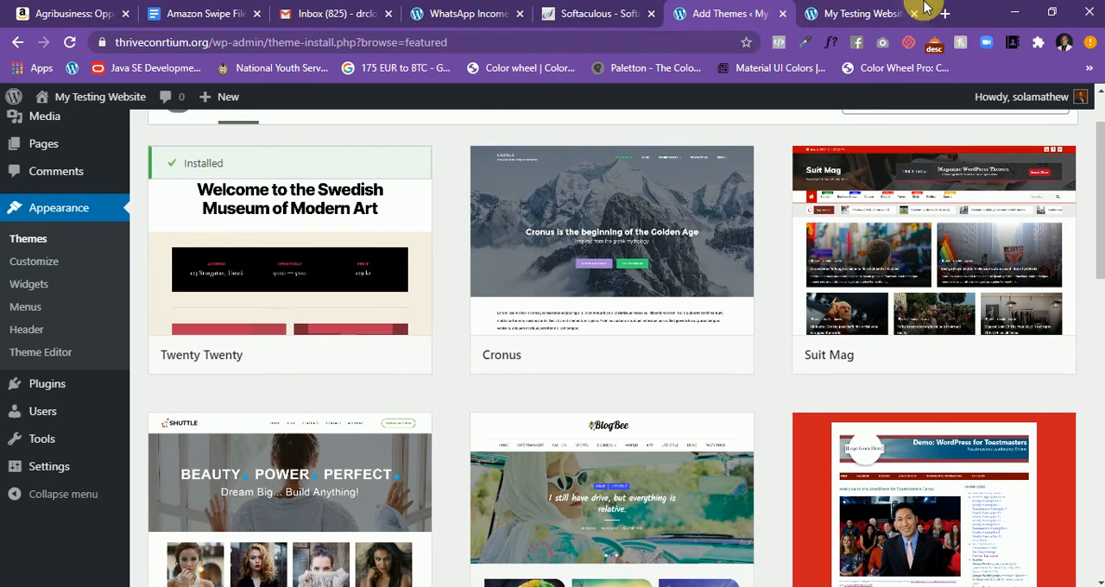
pyautogui.click(872, 16)
pyautogui.scroll(-5, 809, 320)
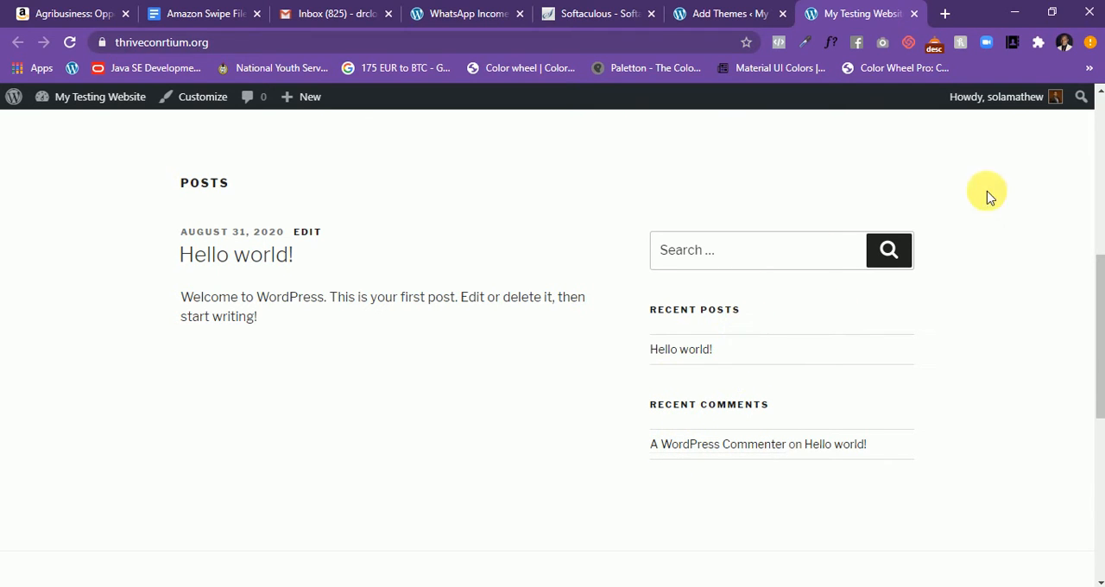
# - Examine the live site's archives, categories, meta links and footer credit below the posts
pyautogui.scroll(-5, 540, 227)
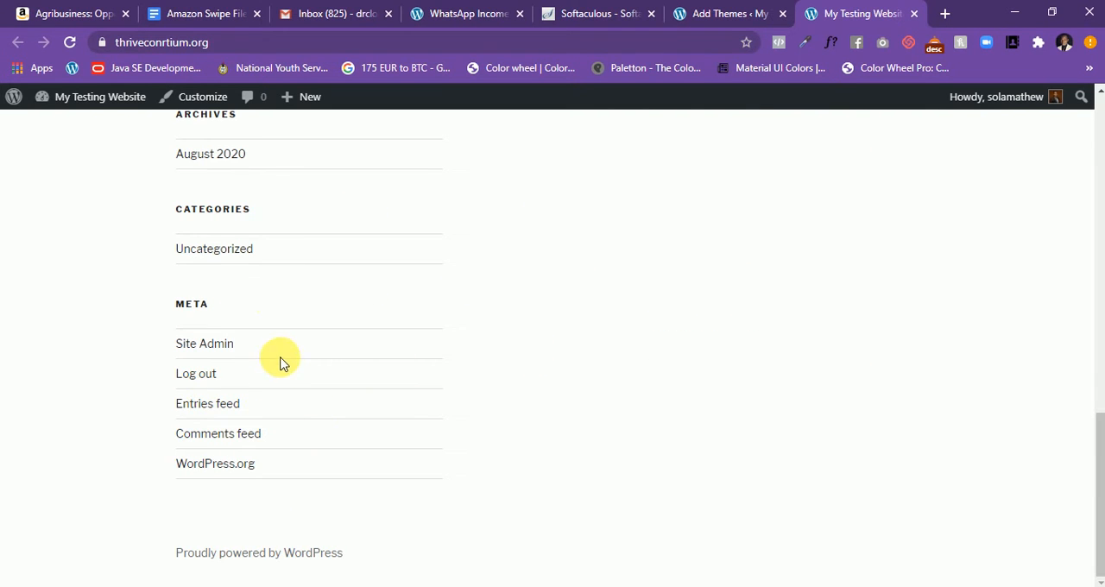
pyautogui.scroll(1, 223, 251)
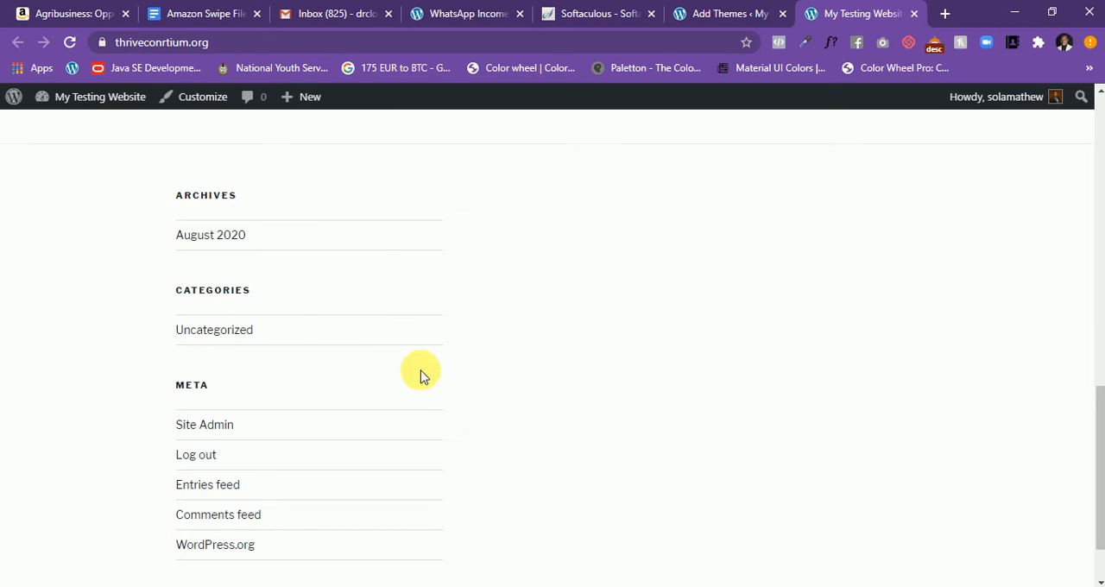
pyautogui.scroll(-1, 842, 307)
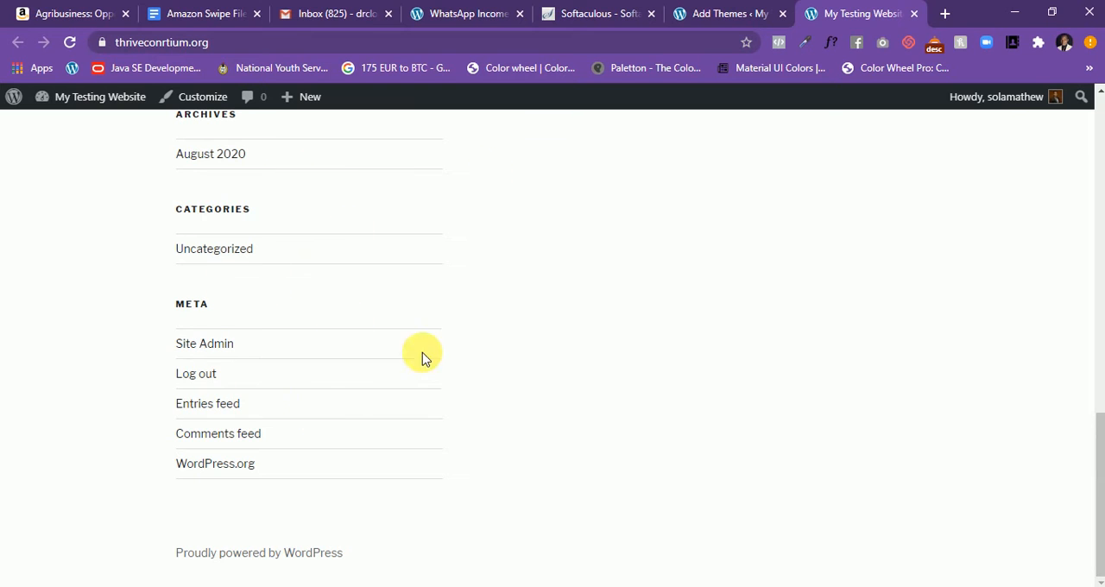
pyautogui.scroll(7, 271, 276)
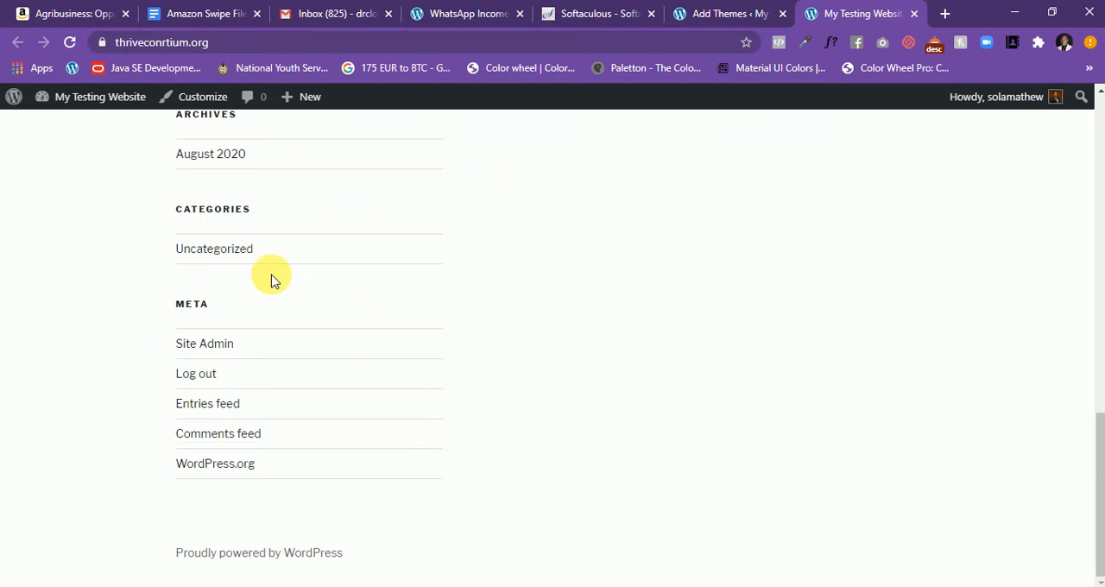
# - Return to the admin area, view the theme's header media settings in the Customizer and leave without publishing, accepting the loss of changes
pyautogui.click(718, 14)
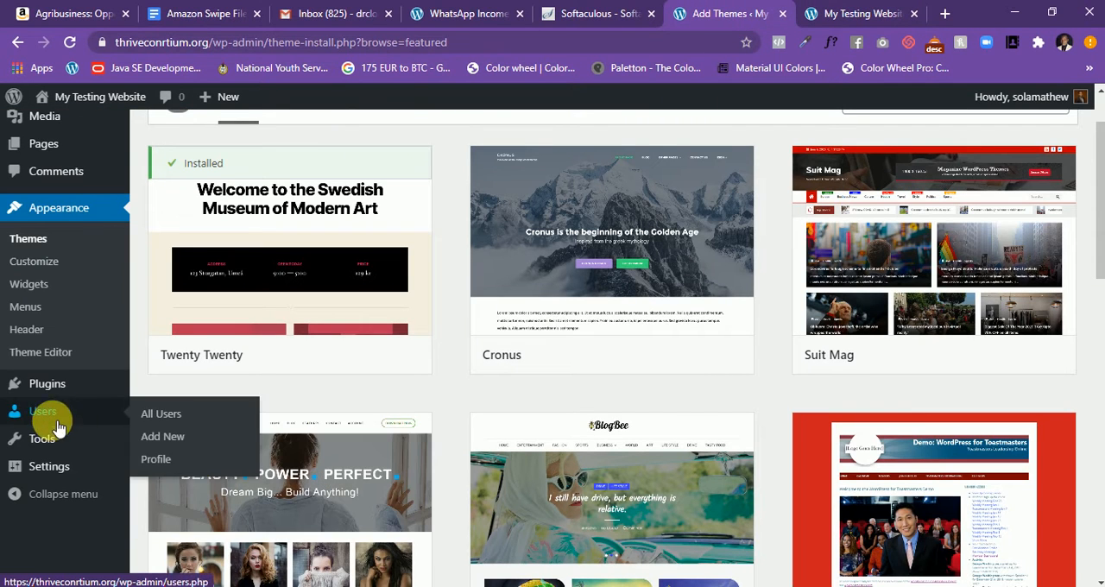
pyautogui.click(22, 329)
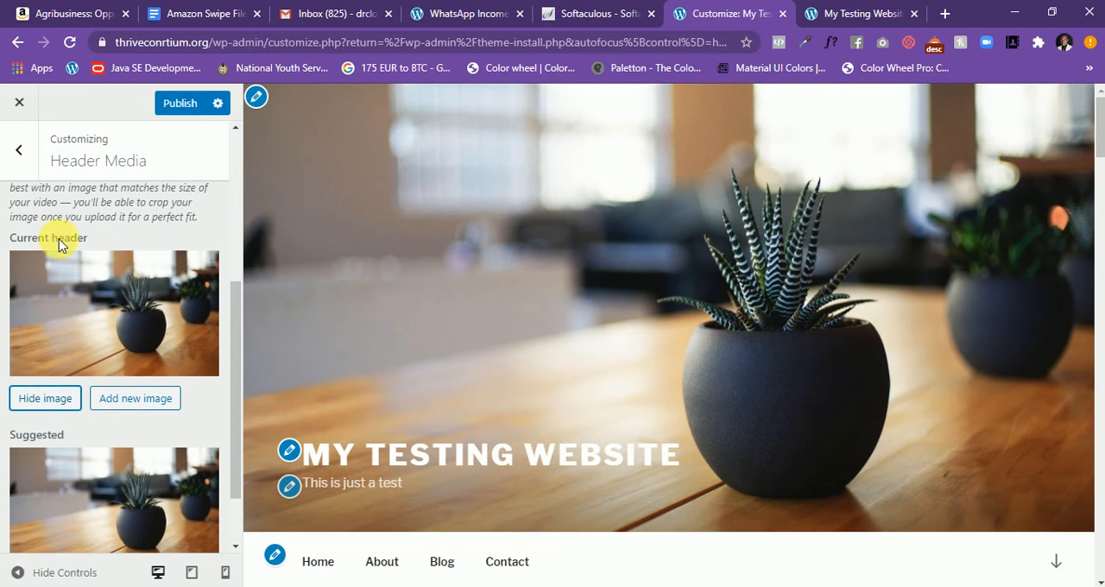
pyautogui.click(19, 149)
pyautogui.click(15, 104)
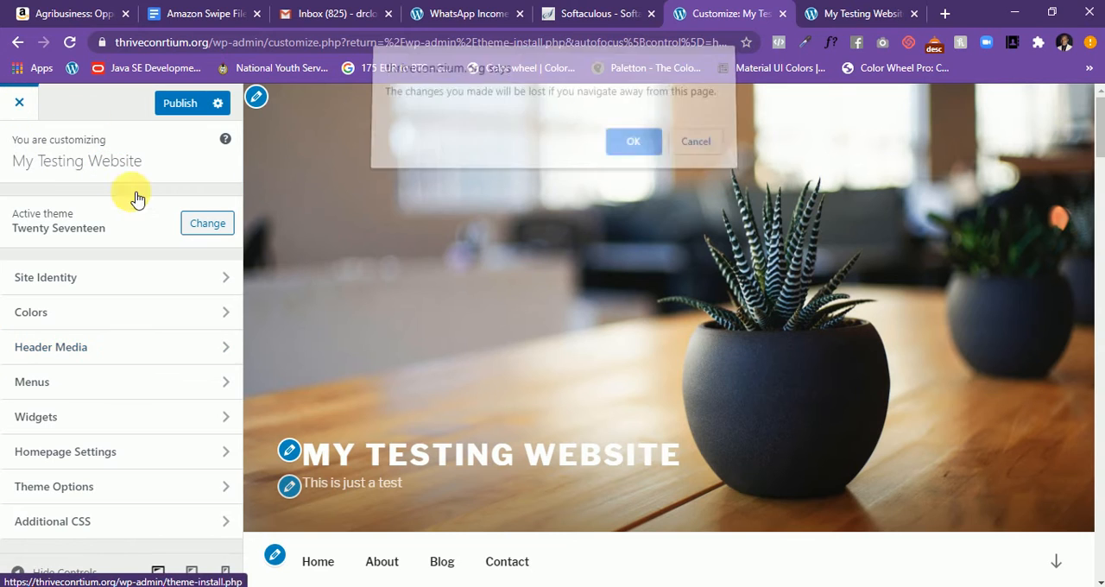
pyautogui.click(618, 150)
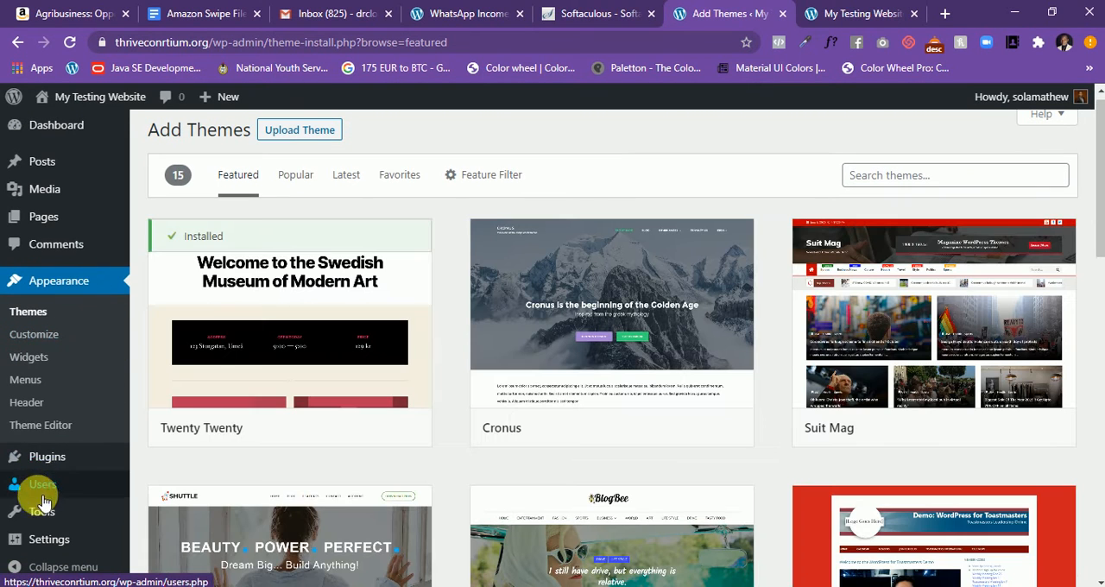
# - Delete the Hello Dolly plugin from the installed plugins and enable auto-updates for Akismet Anti-Spam
pyautogui.click(51, 454)
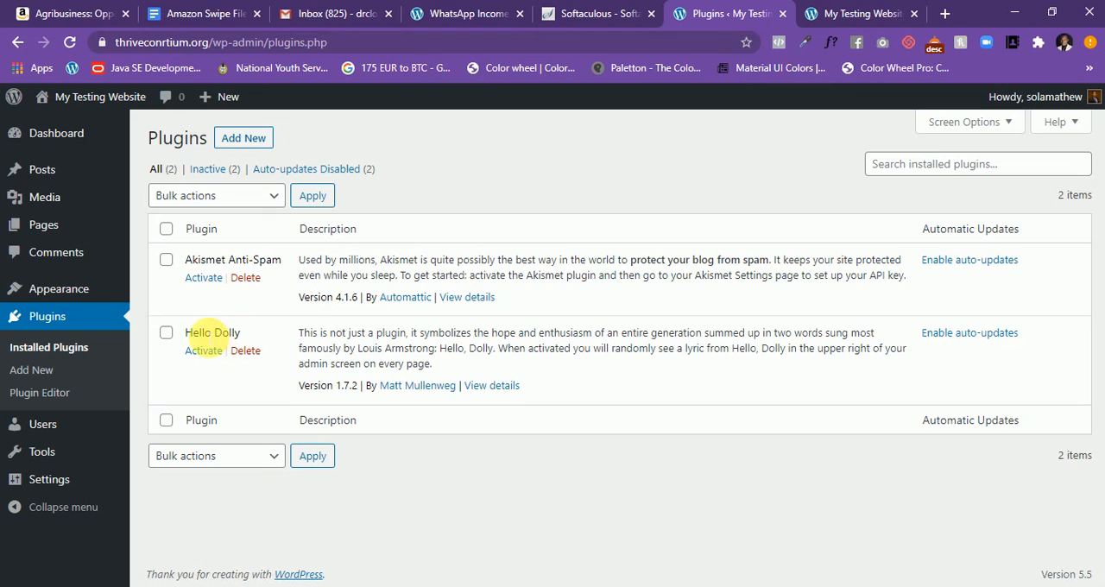
pyautogui.moveTo(185, 334); pyautogui.dragTo(244, 333)
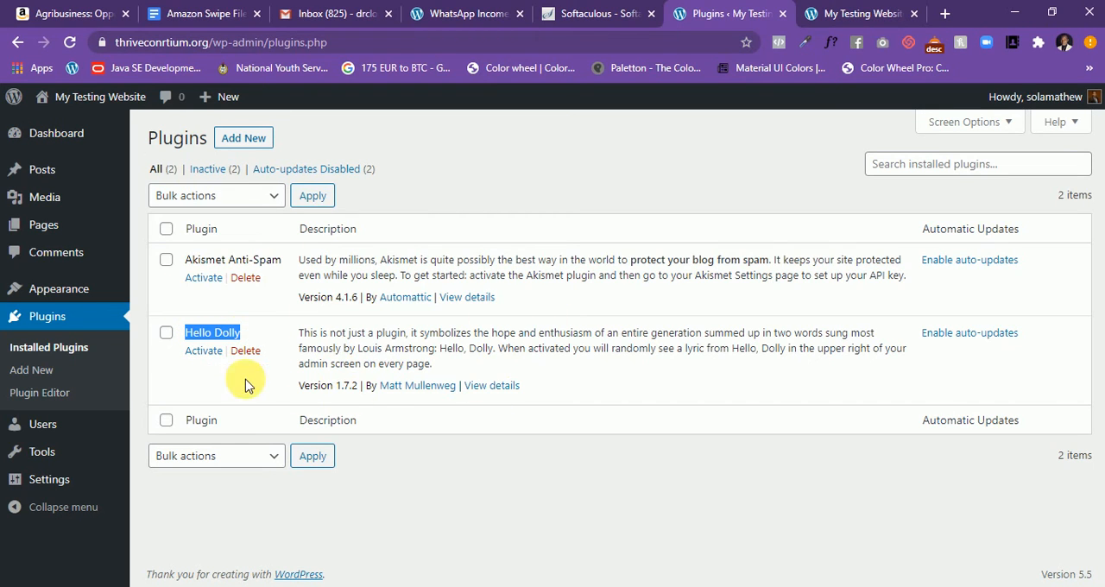
pyautogui.click(258, 352)
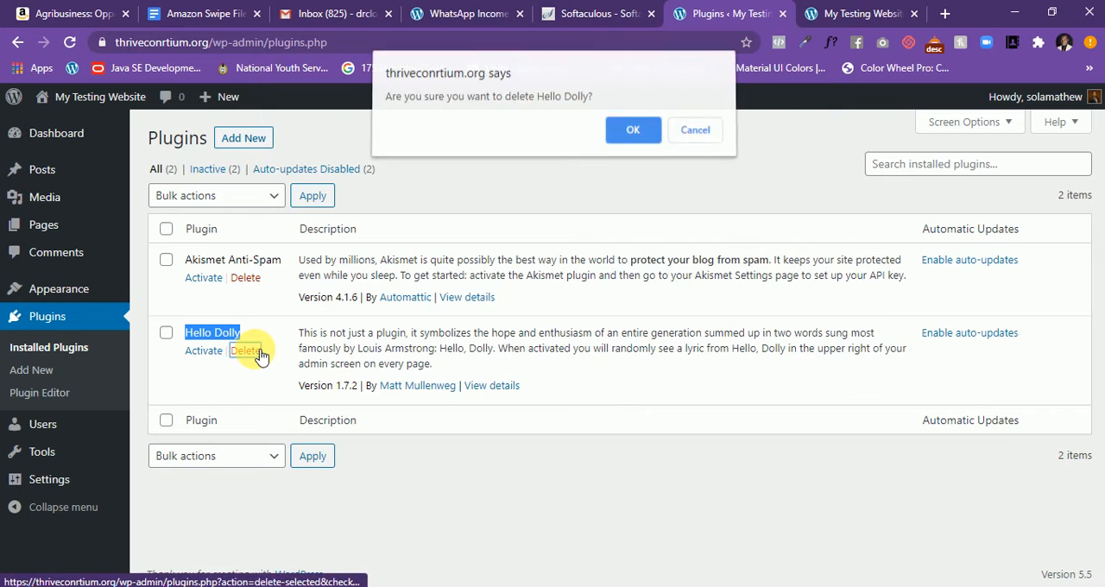
pyautogui.click(635, 132)
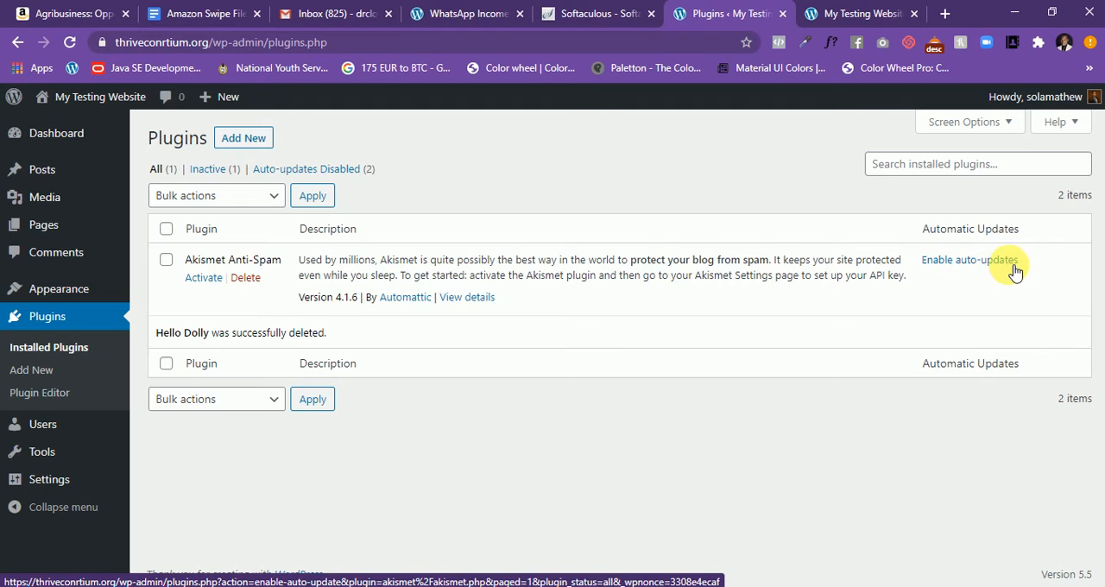
pyautogui.click(958, 261)
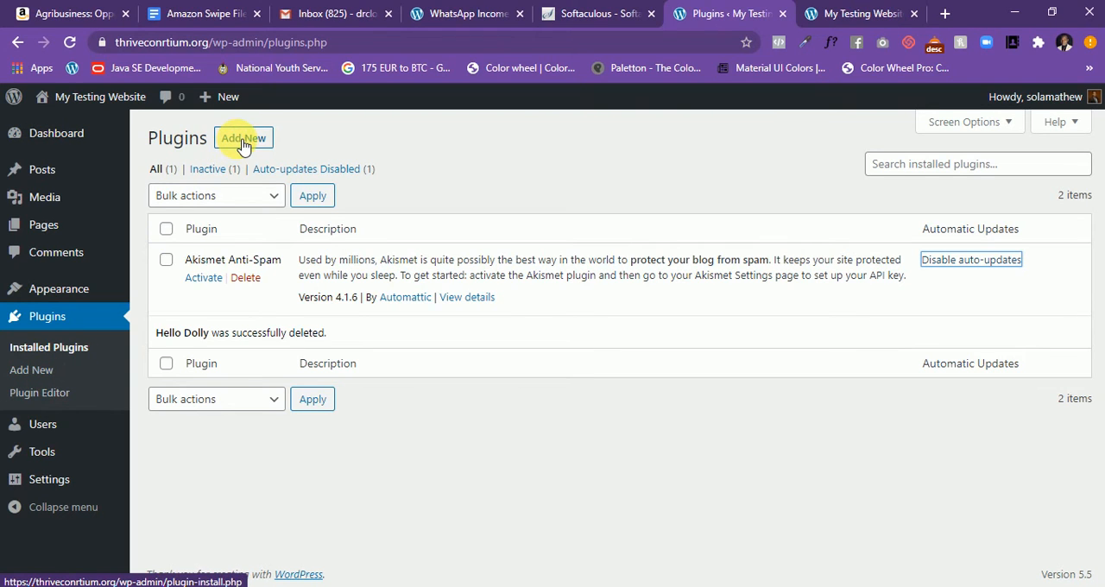
# - Start a new user account and enter the username and e-mail address, leaving the first name blank
pyautogui.click(32, 428)
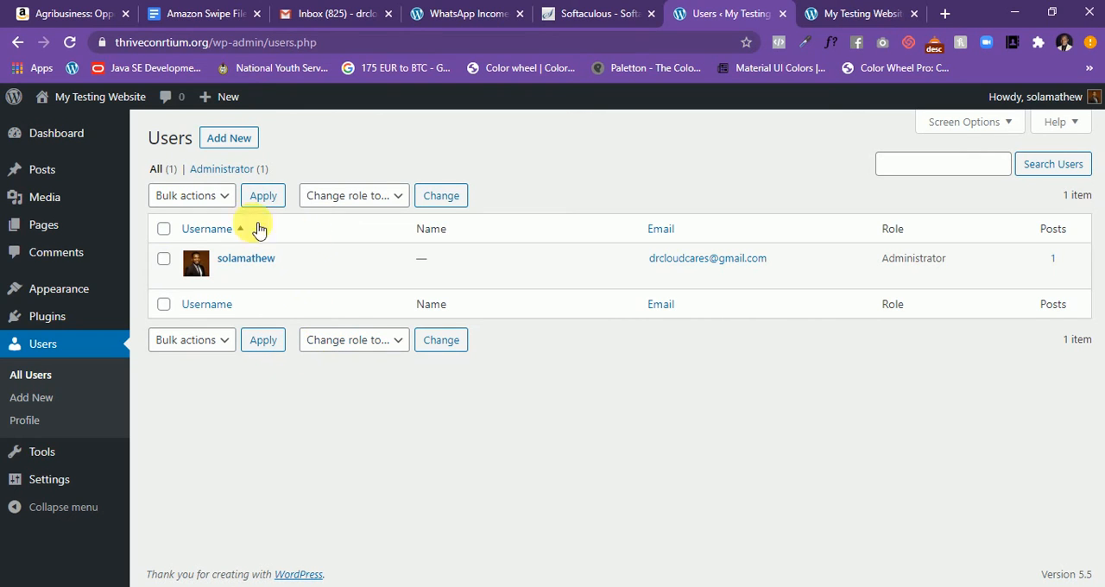
pyautogui.click(238, 142)
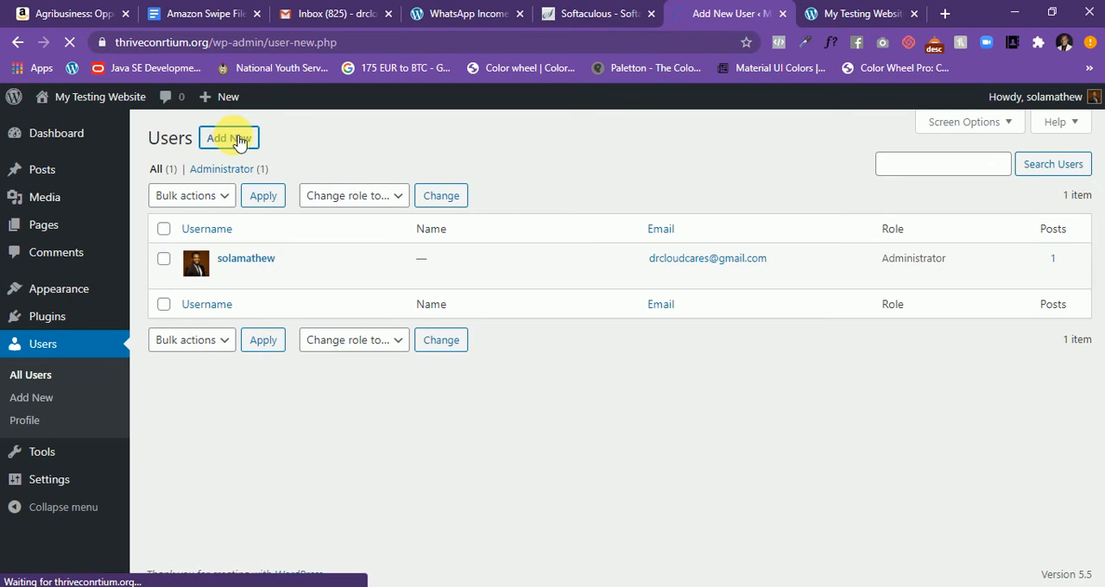
pyautogui.click(392, 209)
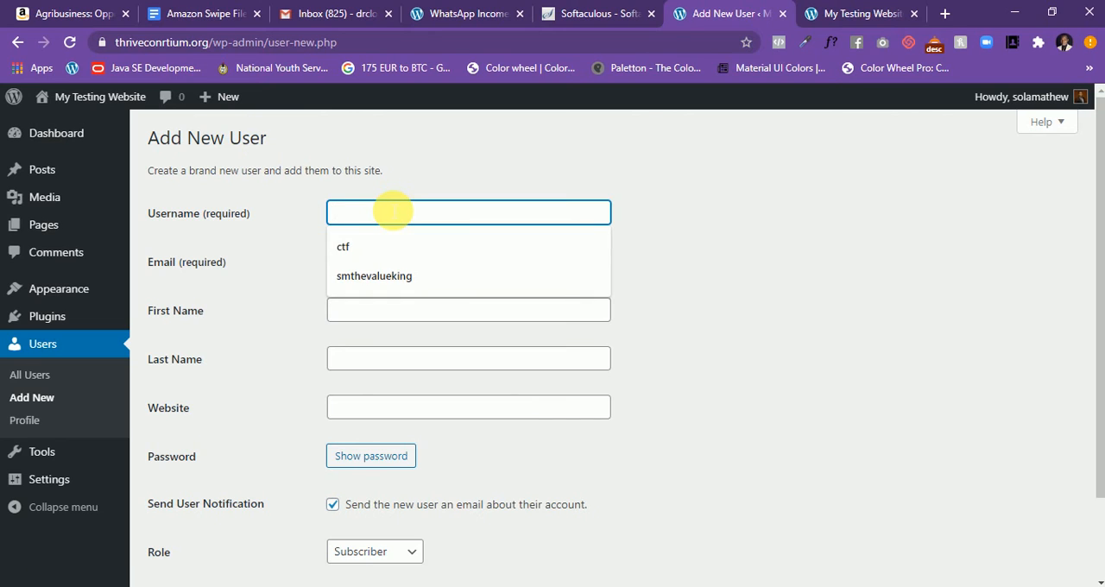
pyautogui.write('emmanuel')
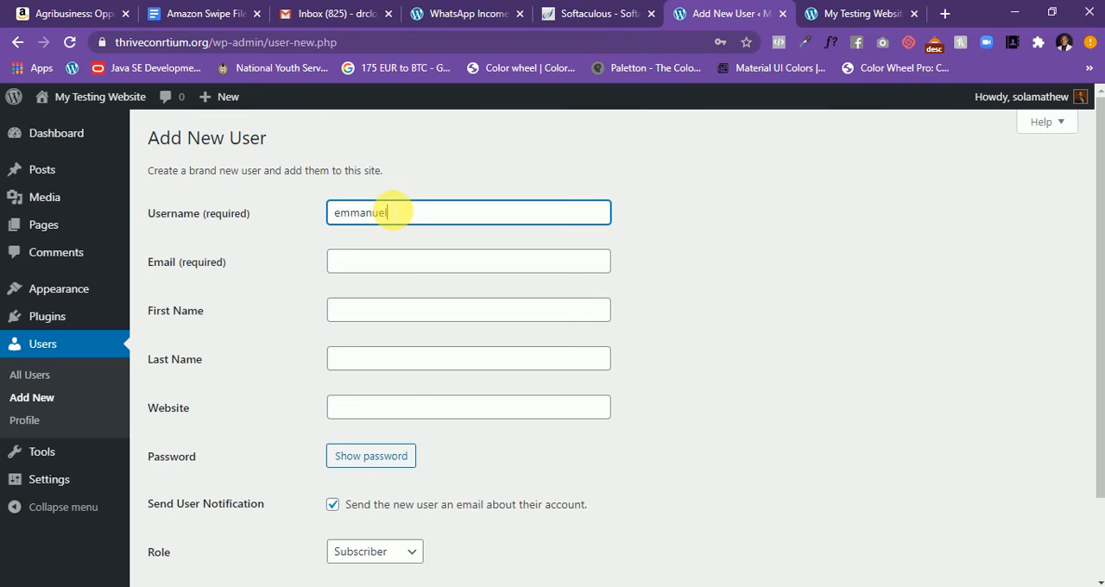
pyautogui.scroll(-2, 422, 278)
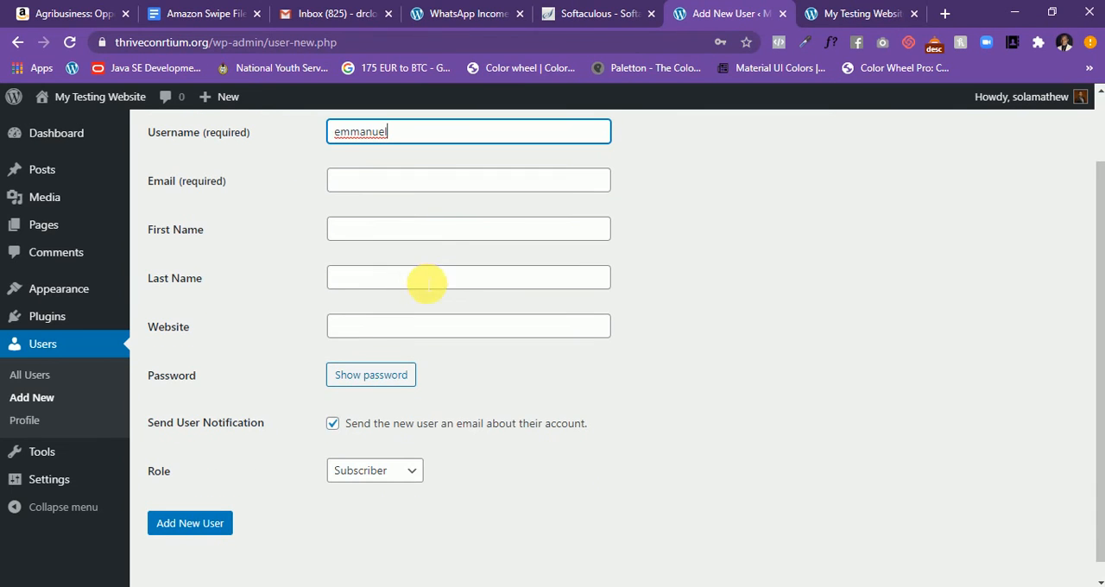
pyautogui.click(402, 179)
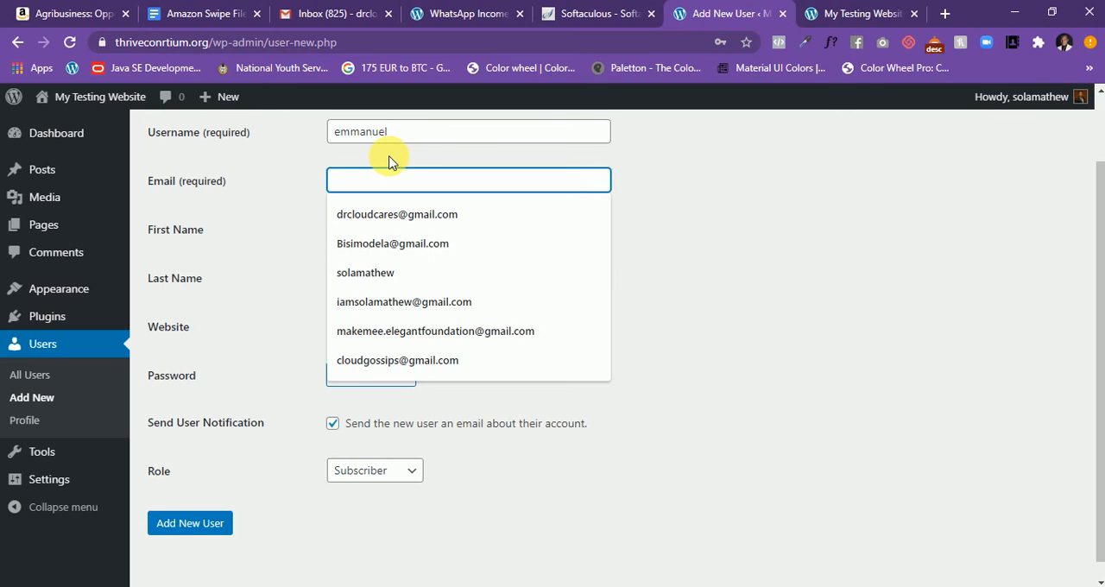
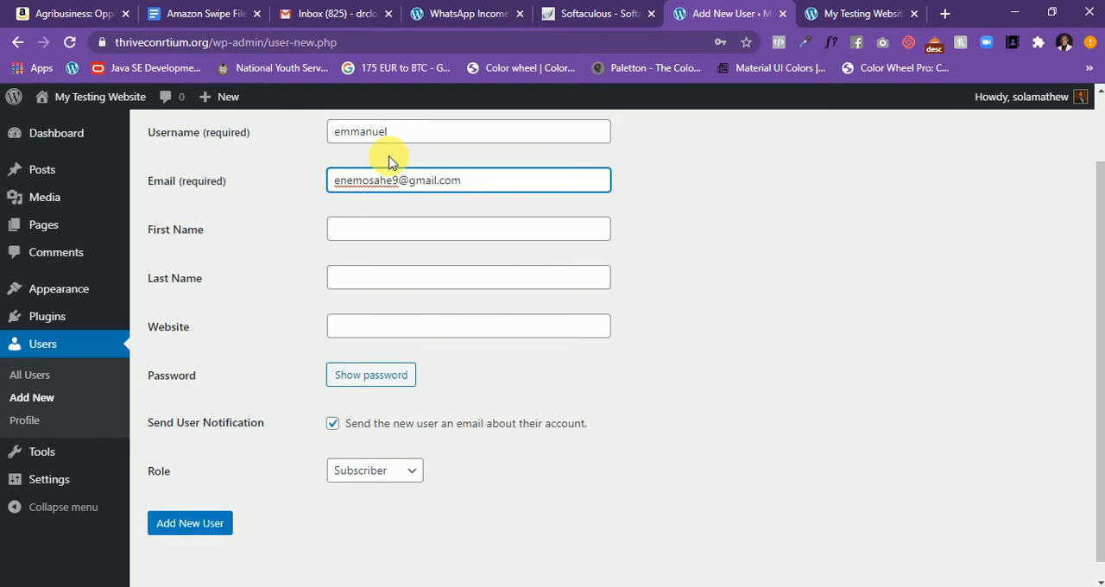
pyautogui.click(359, 232)
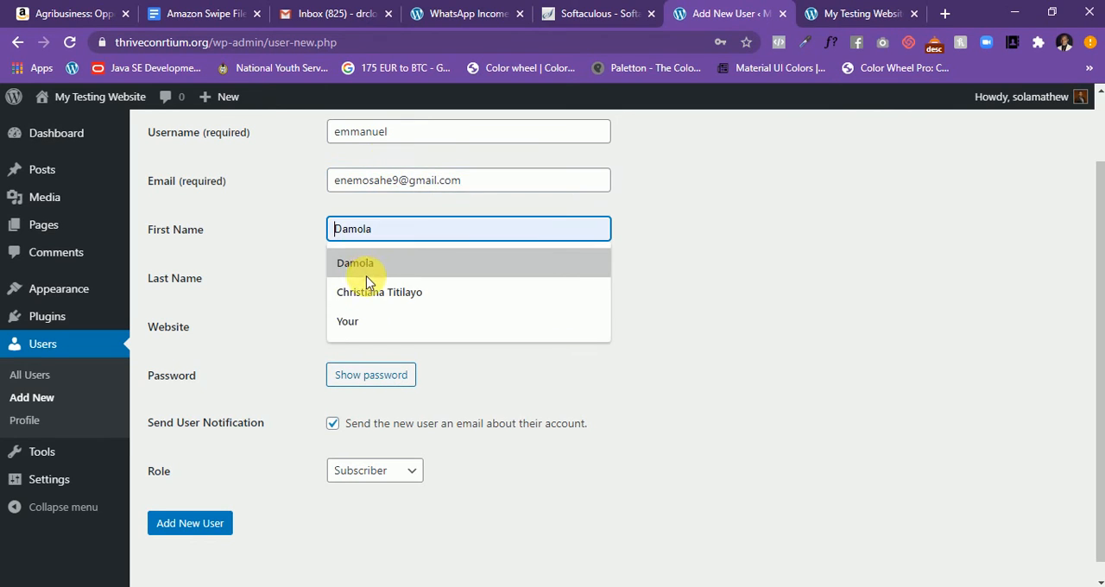
pyautogui.click(728, 249)
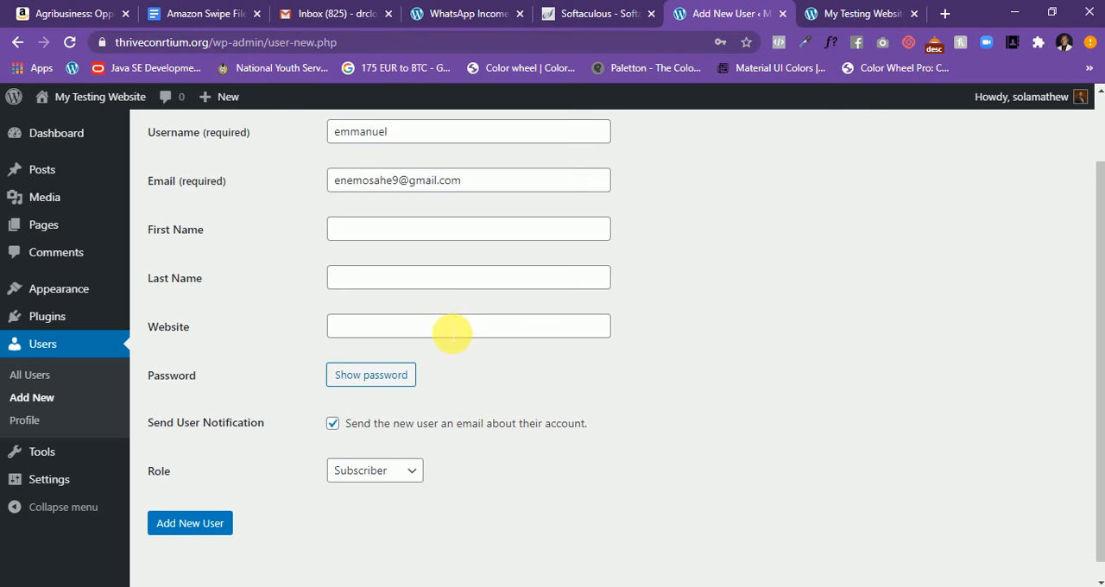
# - Reveal a generated password for the new user, select it for viewing and cancel it
pyautogui.scroll(-1, 452, 334)
pyautogui.click(404, 360)
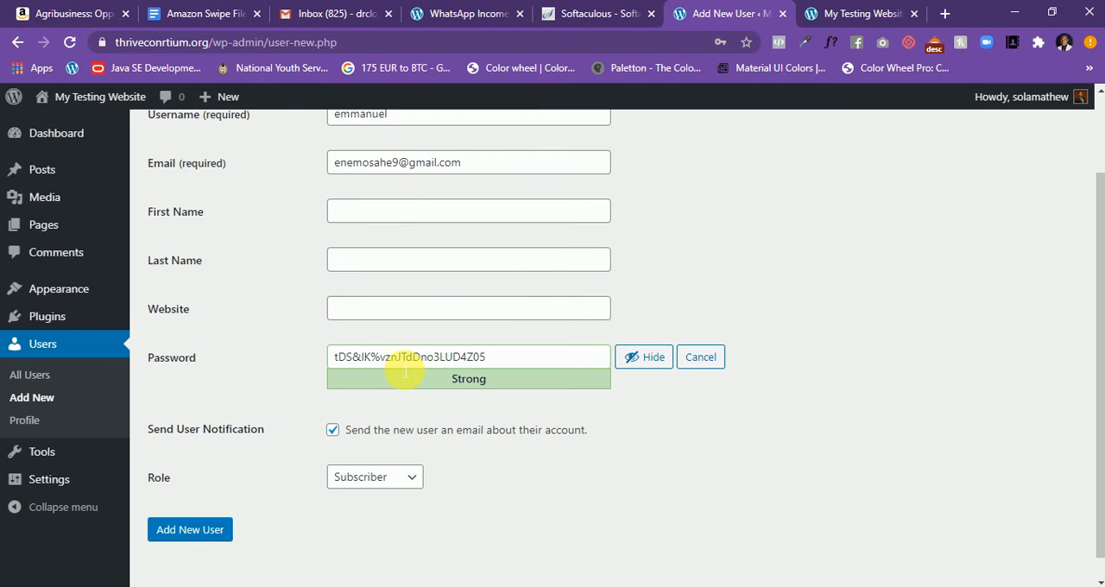
pyautogui.moveTo(487, 358); pyautogui.dragTo(296, 365)
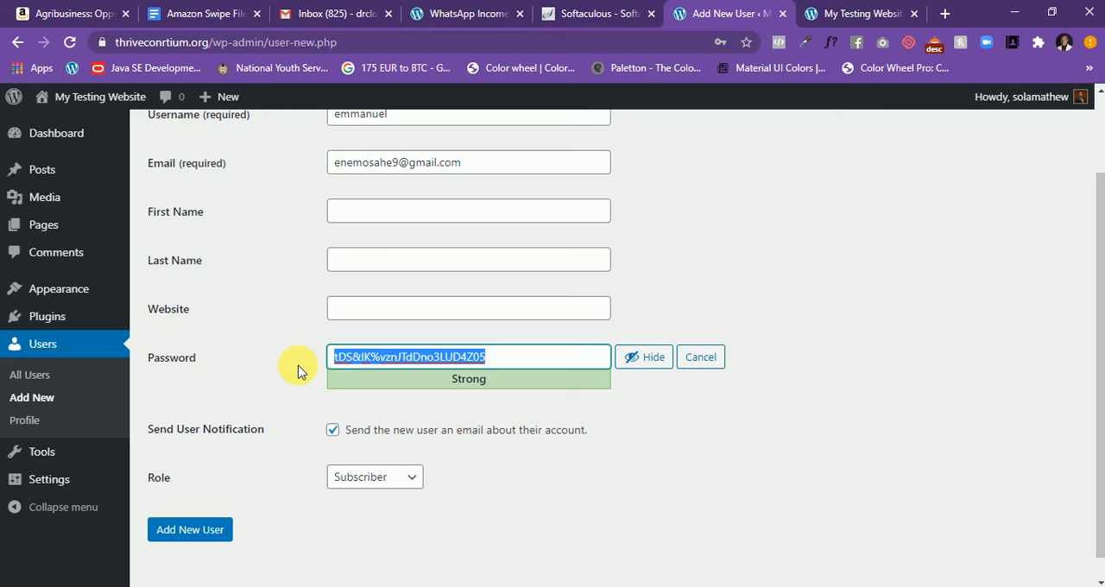
pyautogui.click(820, 326)
pyautogui.click(707, 357)
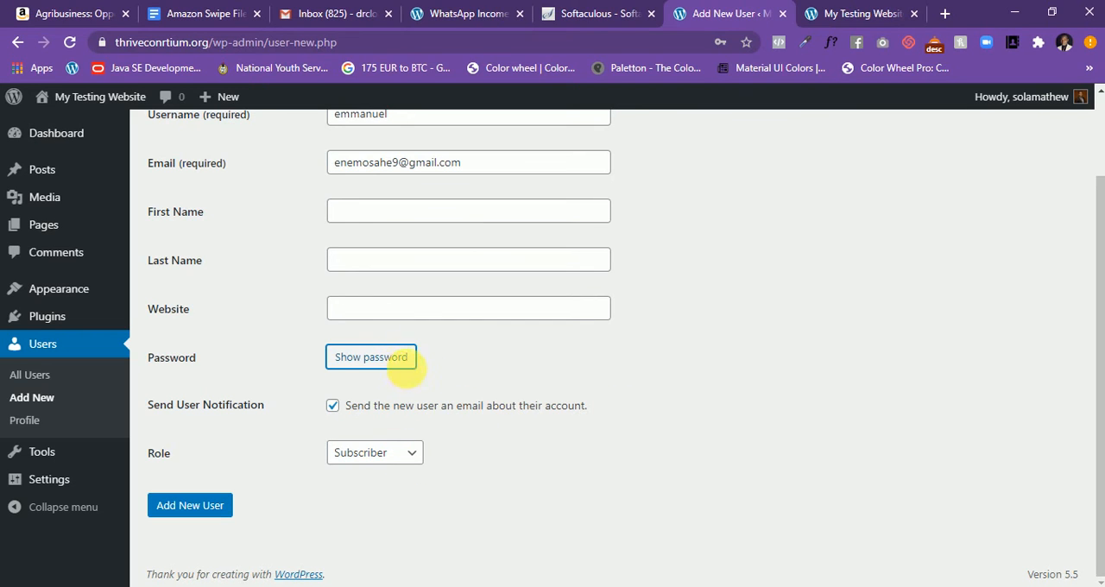
# - View the available user roles, then reveal another generated password for the new user and cancel it
pyautogui.click(412, 455)
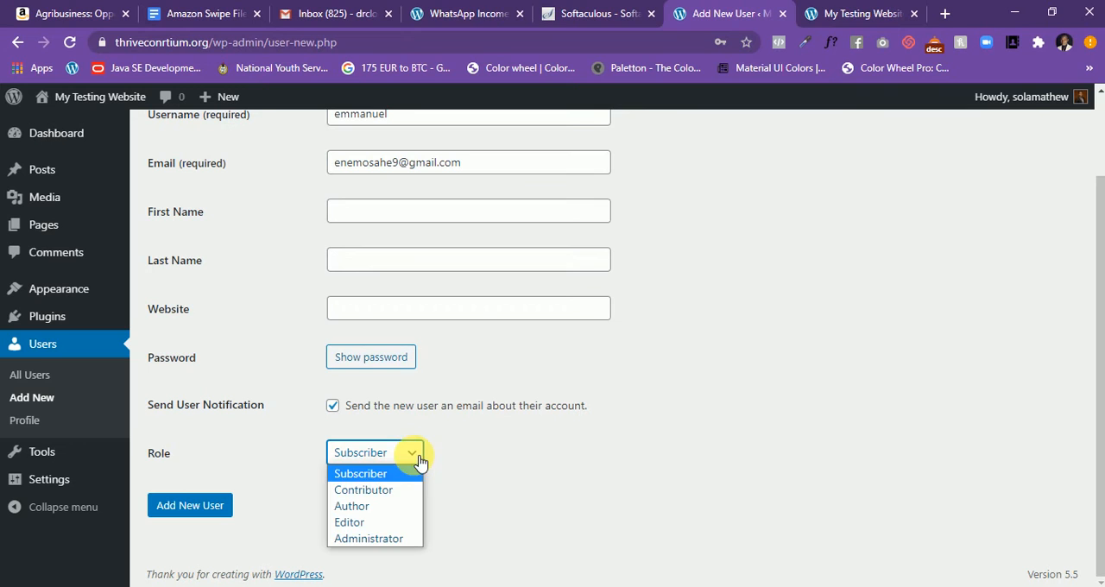
pyautogui.click(405, 361)
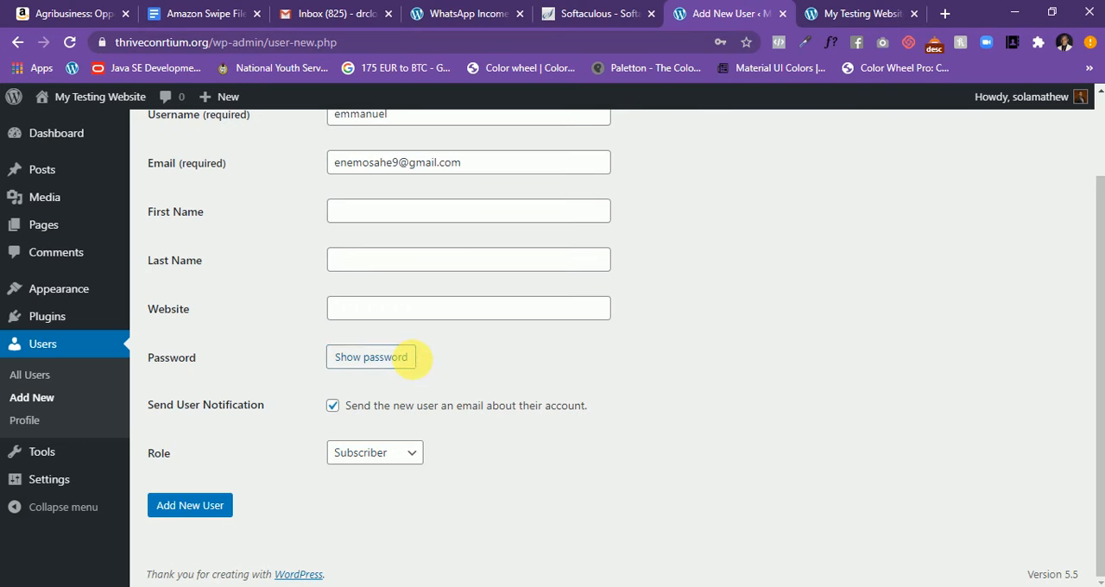
pyautogui.click(405, 361)
pyautogui.moveTo(525, 361); pyautogui.dragTo(298, 370)
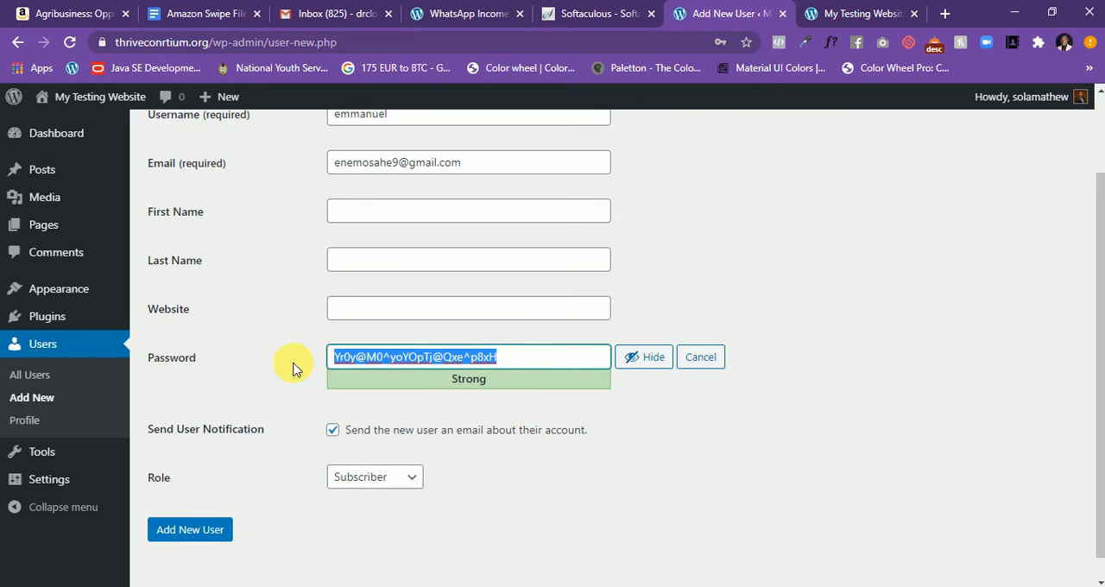
pyautogui.click(268, 326)
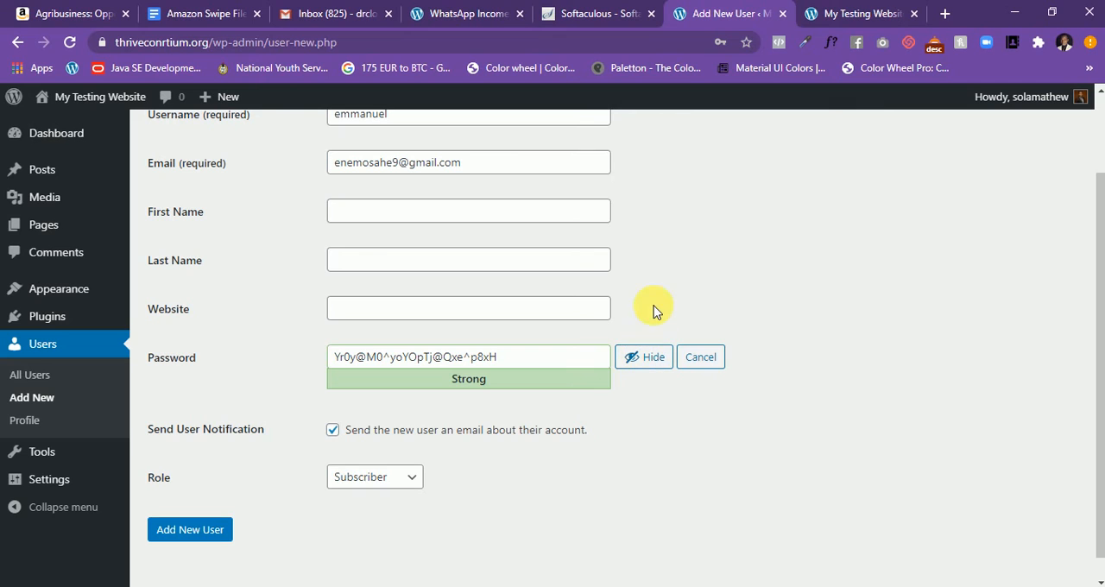
pyautogui.click(657, 359)
pyautogui.click(704, 356)
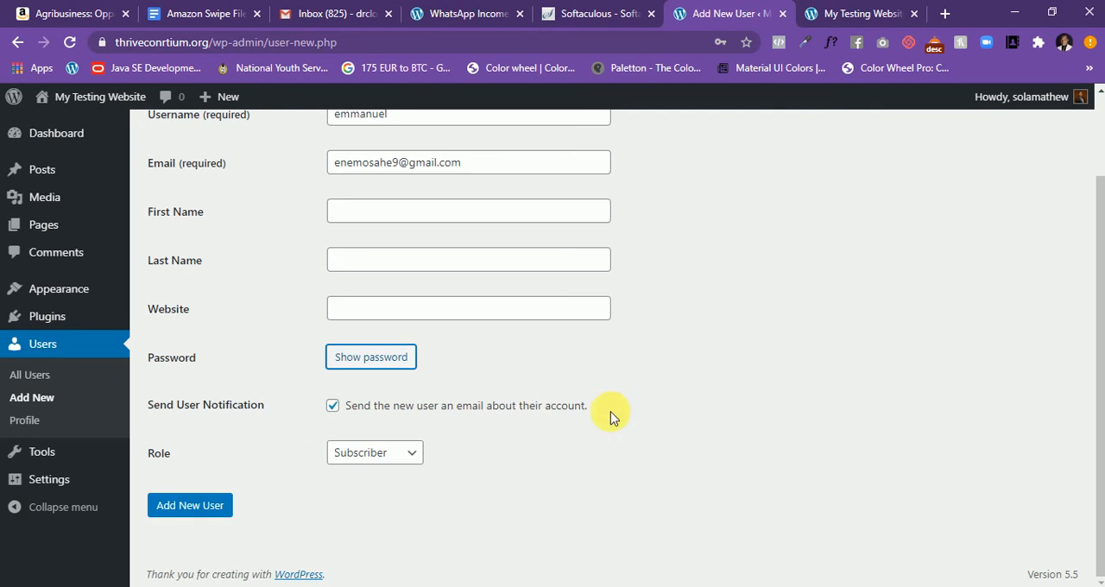
# - Set the new user's role to Administrator and submit the new account
pyautogui.click(409, 453)
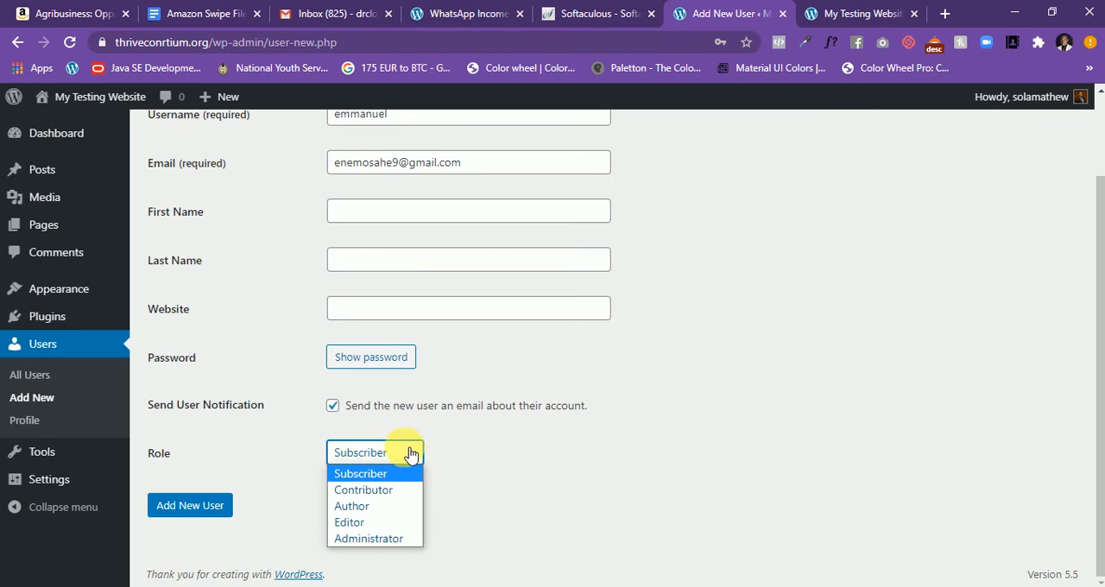
pyautogui.click(368, 539)
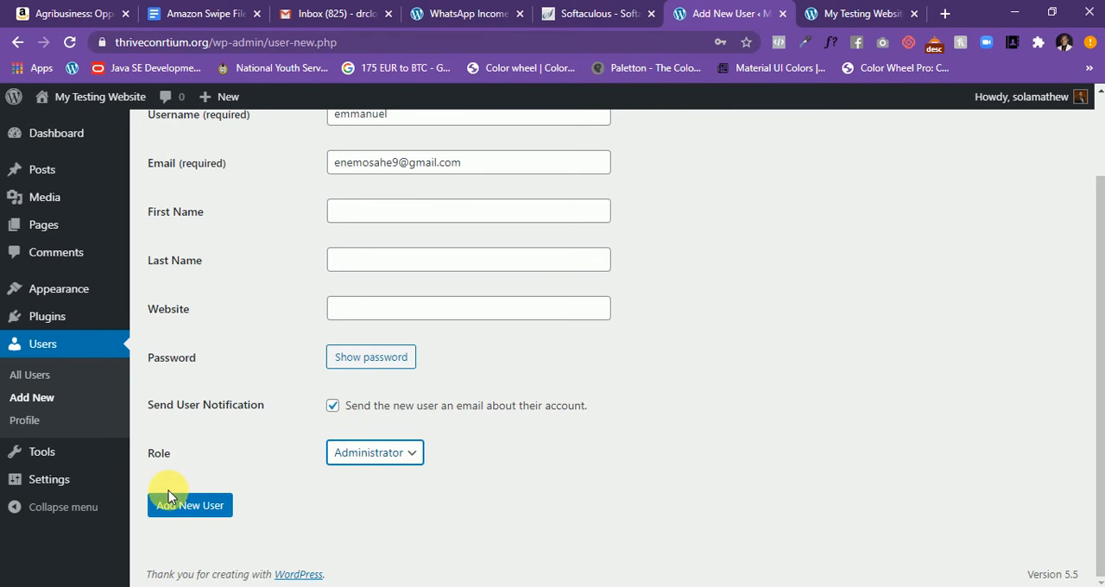
pyautogui.click(185, 509)
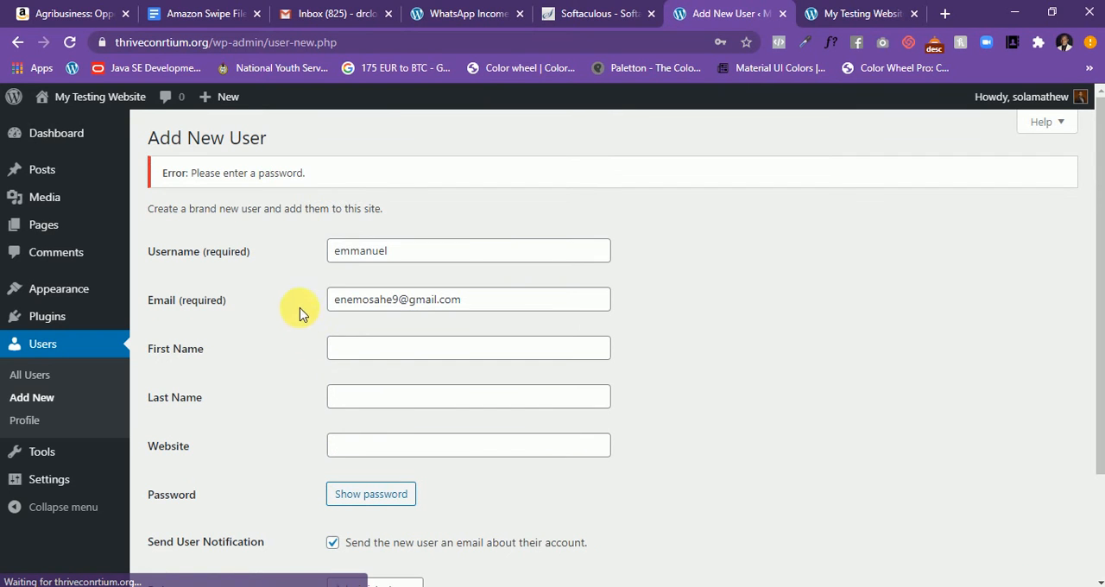
# - Generate a strong password in the new user's Password field, add the Administrator account, and decline saving its password in the browser
pyautogui.scroll(-2, 316, 226)
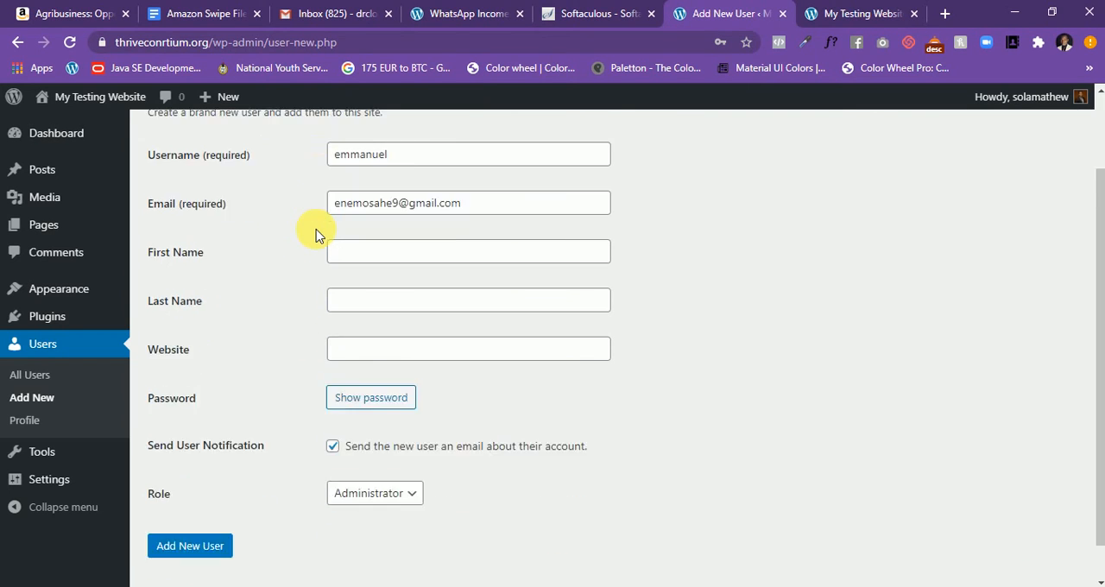
pyautogui.click(377, 358)
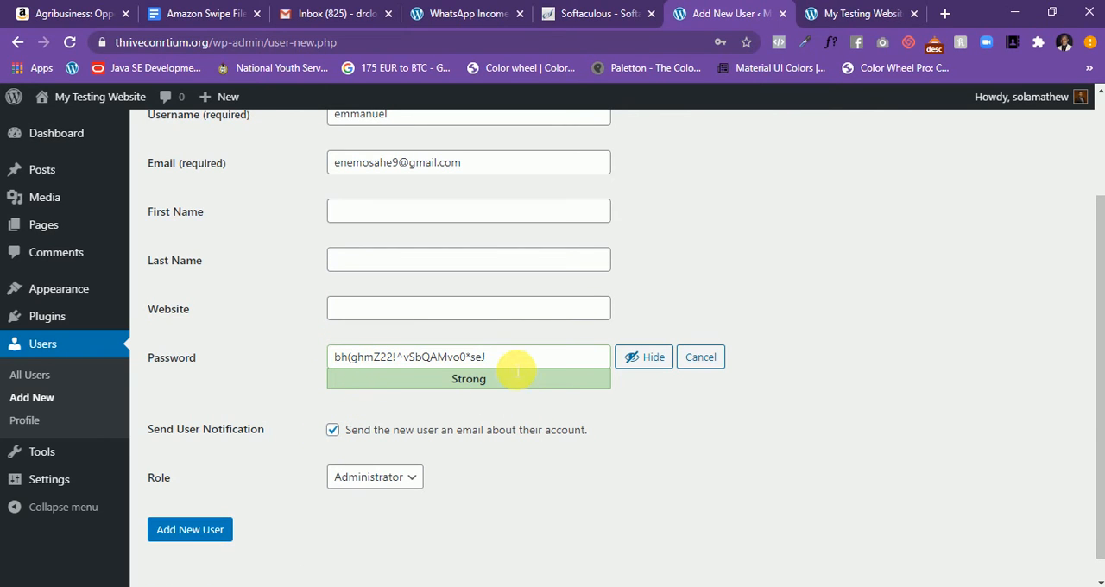
pyautogui.moveTo(518, 365); pyautogui.dragTo(308, 365)
pyautogui.click(264, 356)
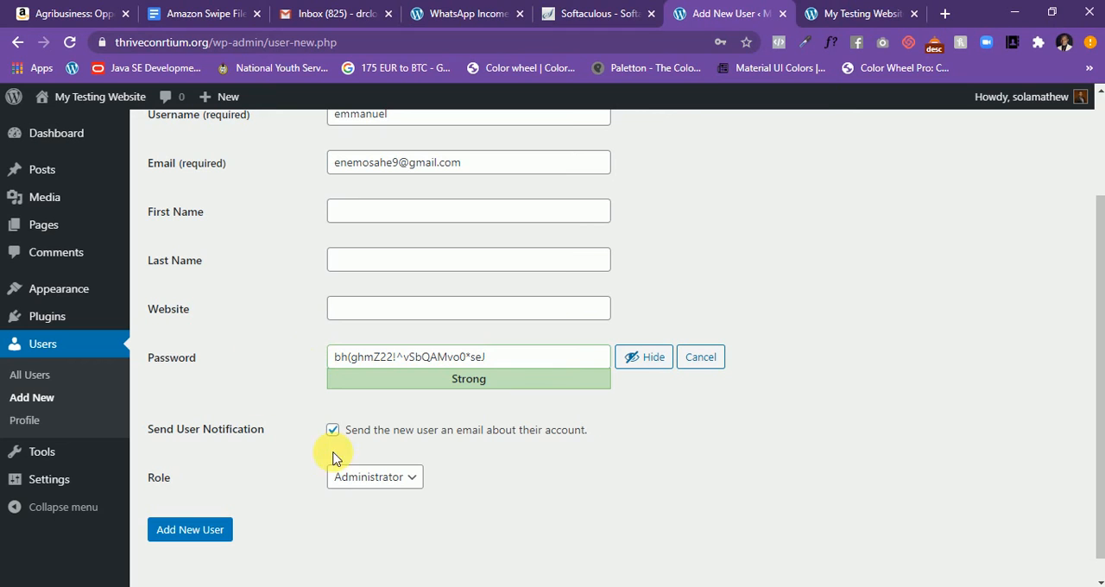
pyautogui.click(217, 528)
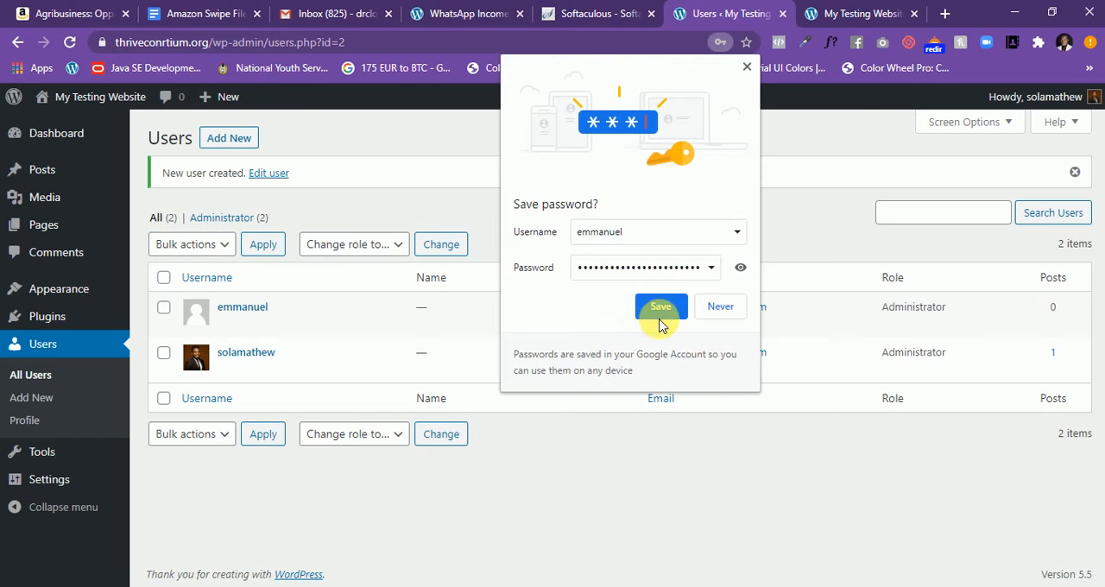
pyautogui.click(725, 309)
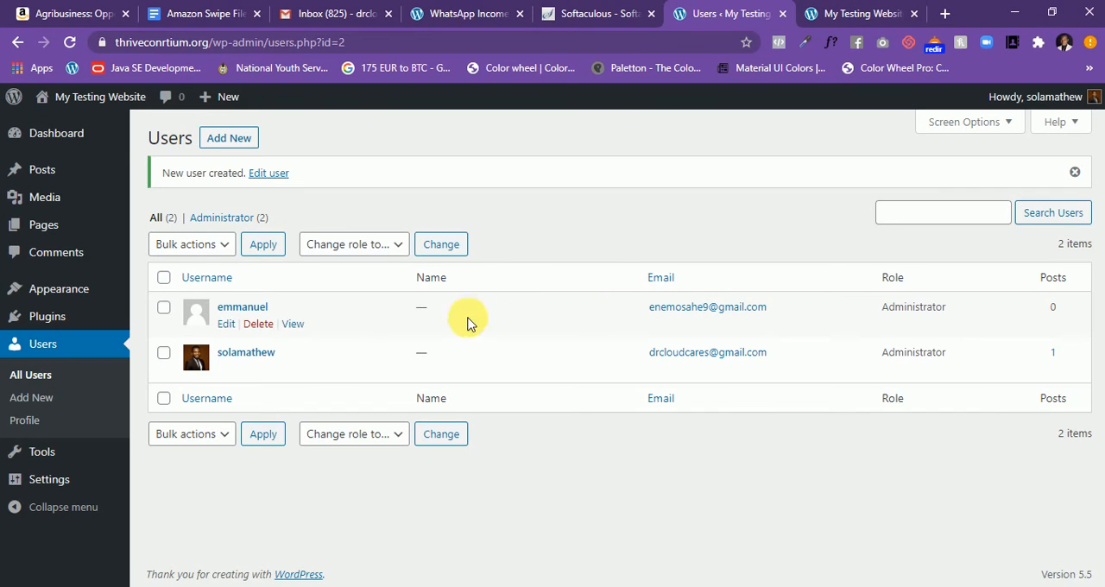
# - Open the site's Tools section and review the systems available for importing content
pyautogui.click(42, 457)
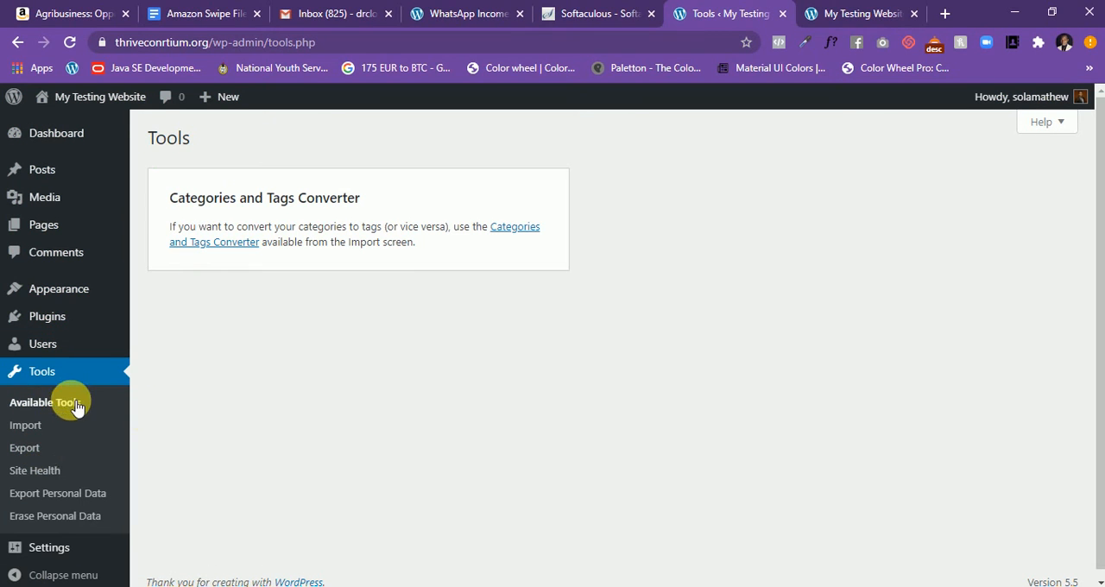
pyautogui.scroll(-1, 76, 408)
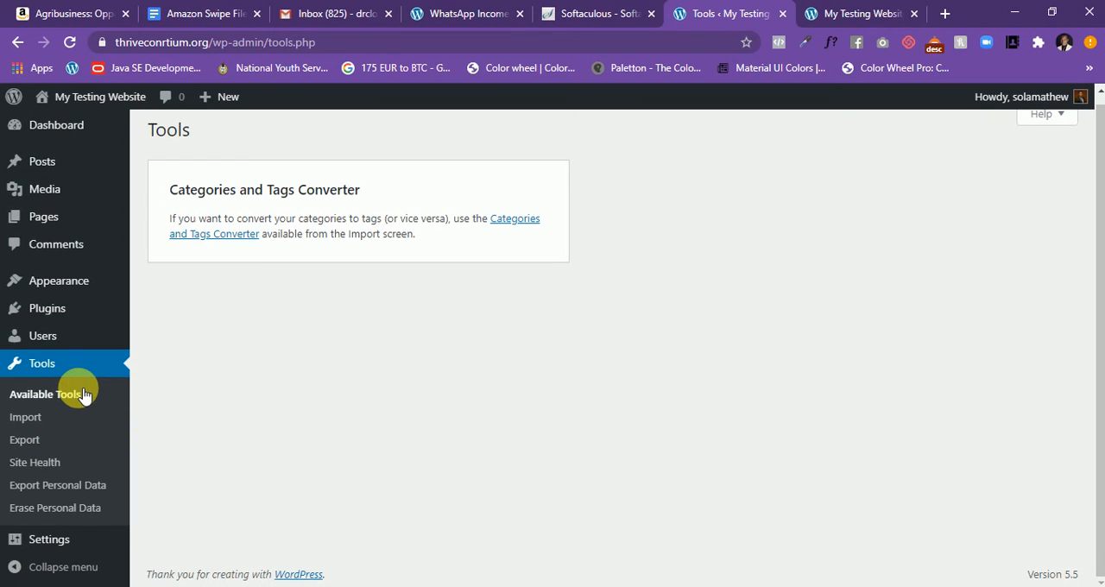
pyautogui.click(26, 417)
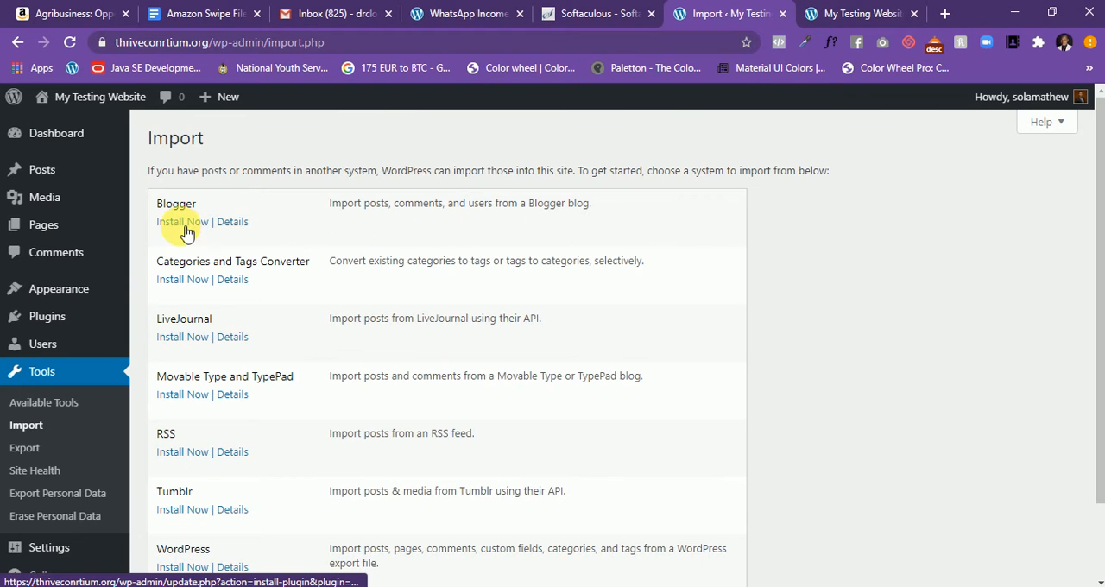
pyautogui.scroll(-1, 239, 296)
pyautogui.scroll(1, 239, 291)
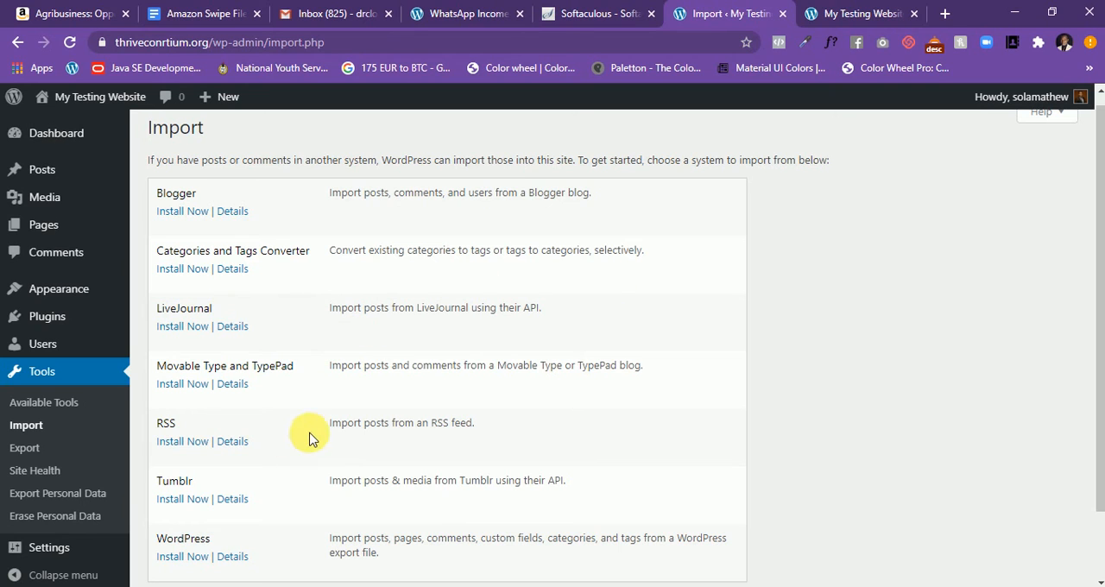
pyautogui.scroll(-1, 291, 425)
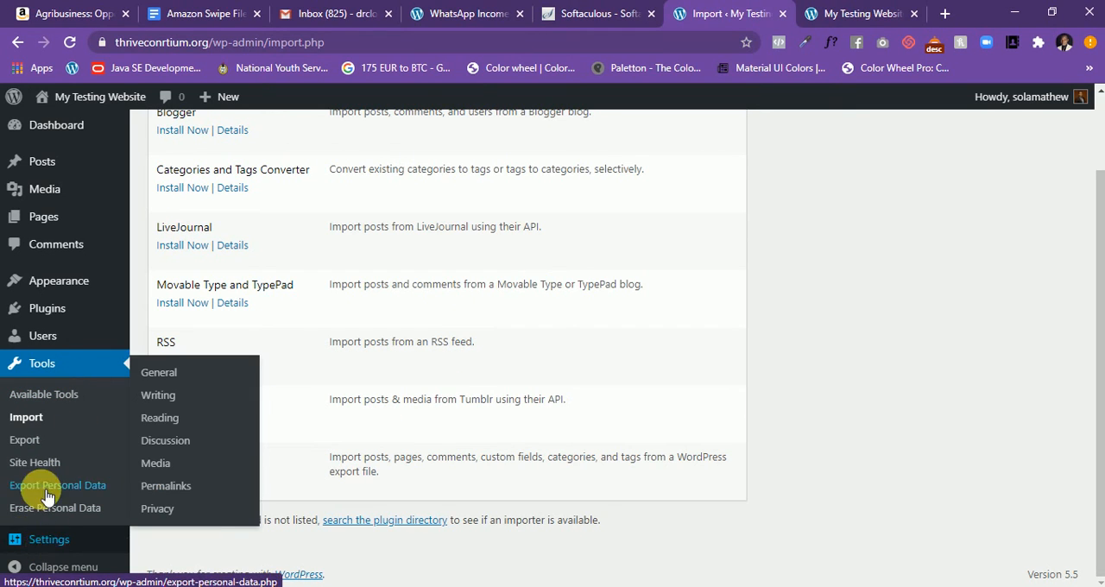
# - Open the General Settings and review the site title, tagline and WordPress Address (URL)
pyautogui.click(65, 544)
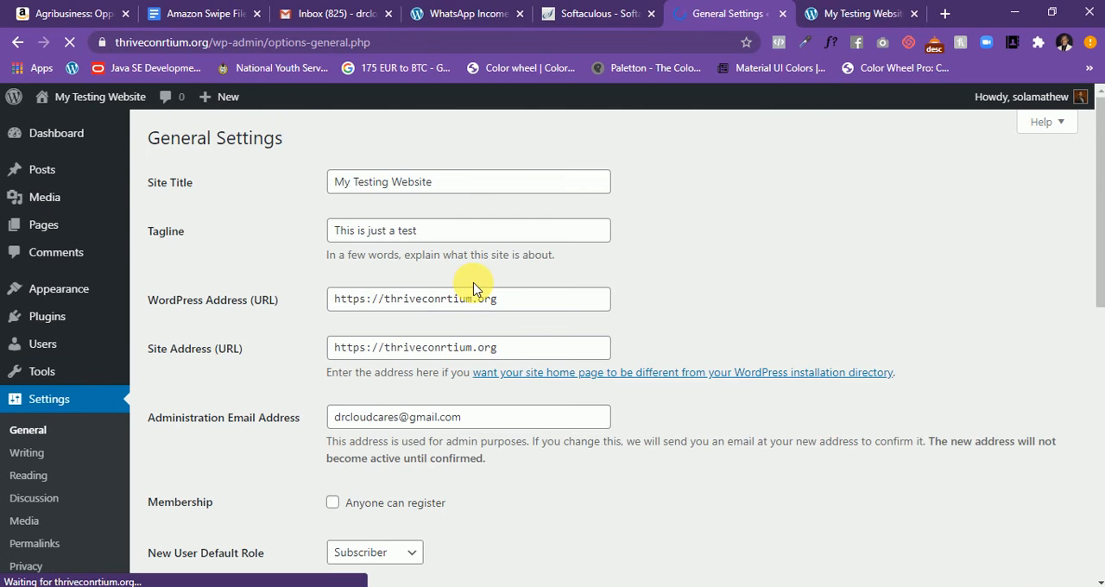
pyautogui.moveTo(450, 181); pyautogui.dragTo(339, 181)
pyautogui.click(493, 183)
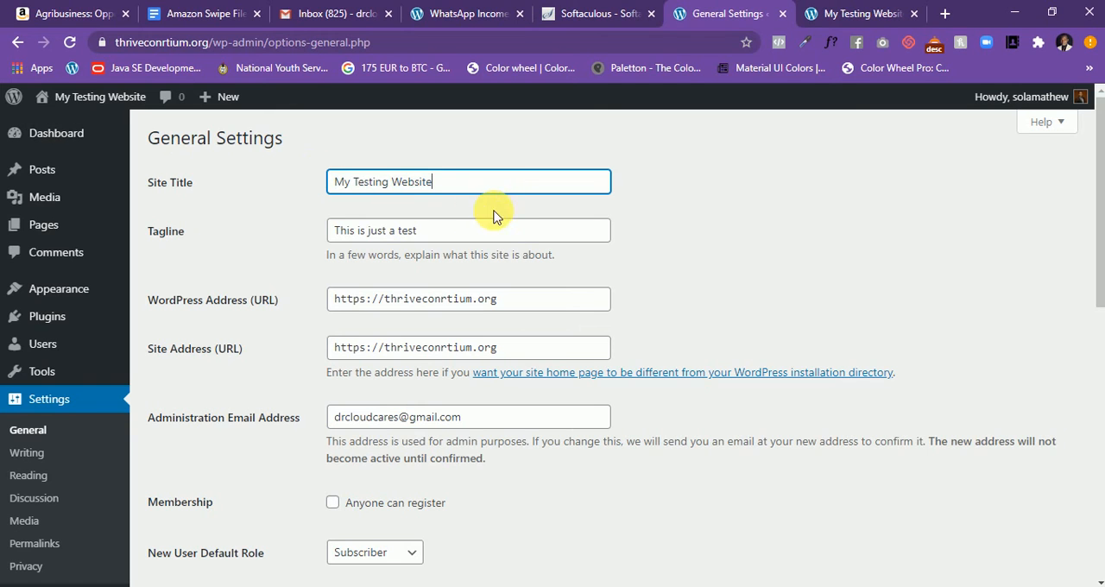
pyautogui.moveTo(505, 230); pyautogui.dragTo(338, 230)
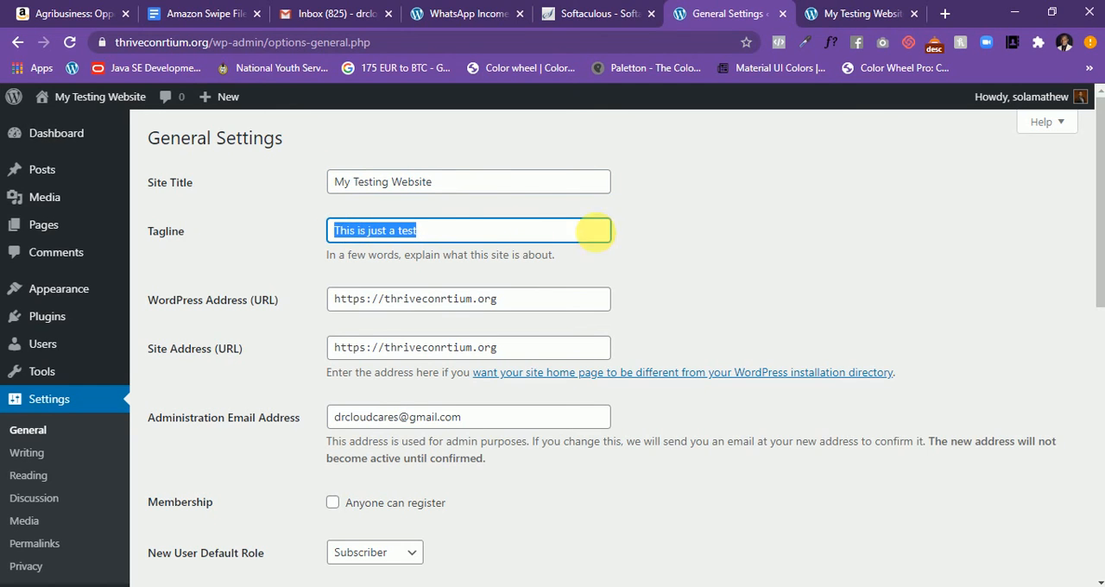
pyautogui.click(671, 214)
pyautogui.scroll(-2, 671, 214)
pyautogui.scroll(2, 666, 239)
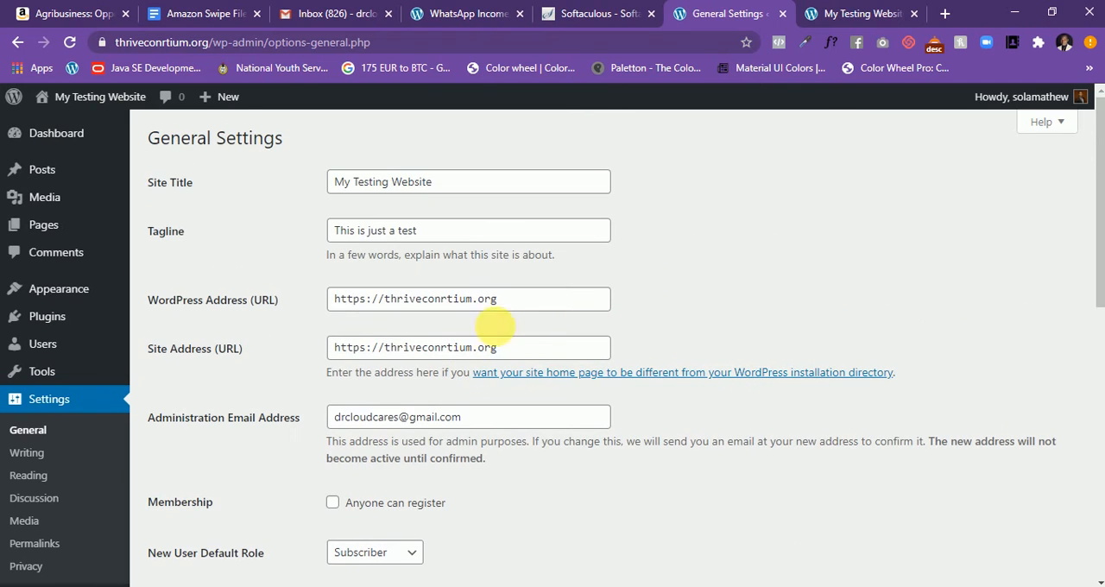
pyautogui.moveTo(549, 302); pyautogui.dragTo(301, 299)
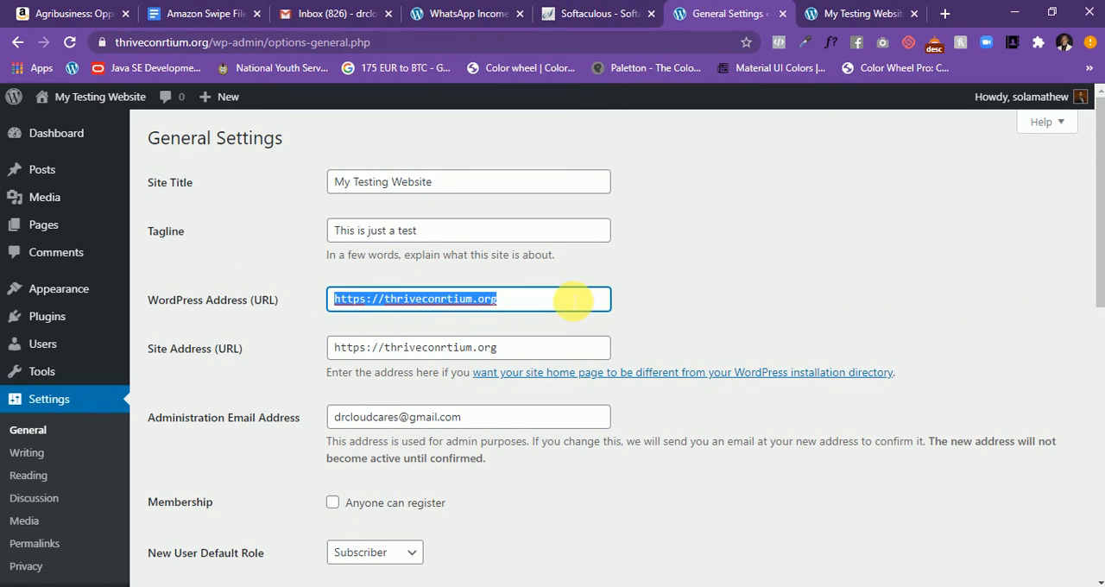
pyautogui.click(705, 262)
# - Review the administration email address and the membership, default role, language and timezone options in the General Settings
pyautogui.scroll(-3, 639, 283)
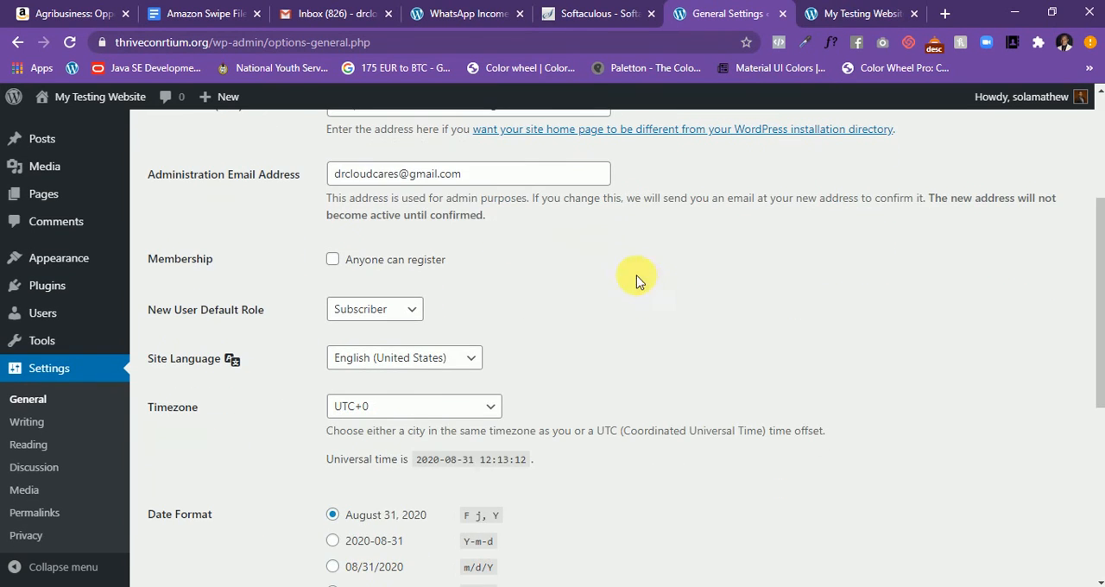
pyautogui.click(523, 180)
pyautogui.moveTo(523, 179); pyautogui.dragTo(333, 182)
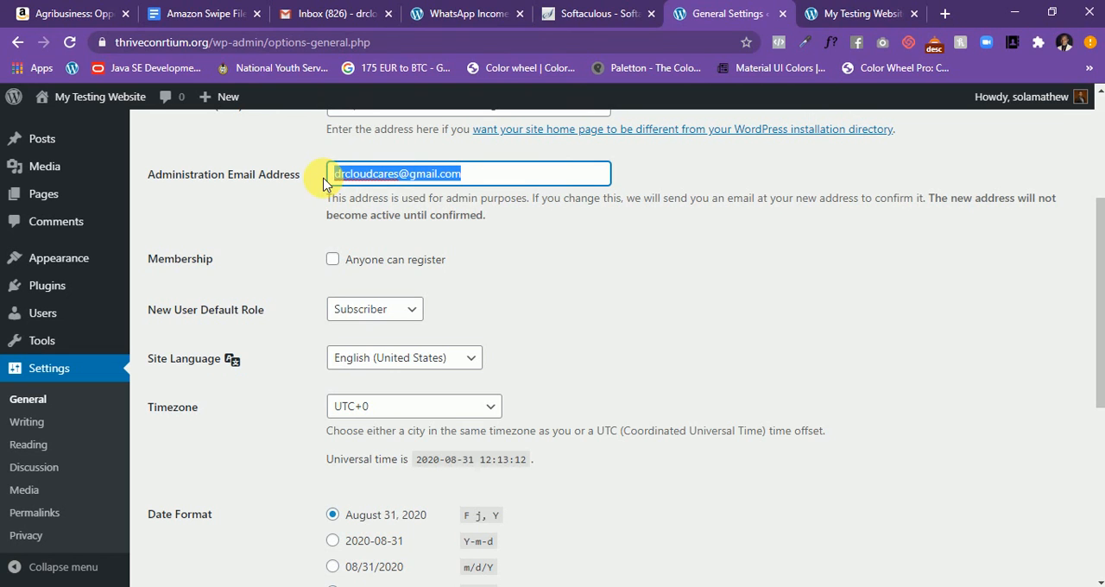
pyautogui.click(529, 180)
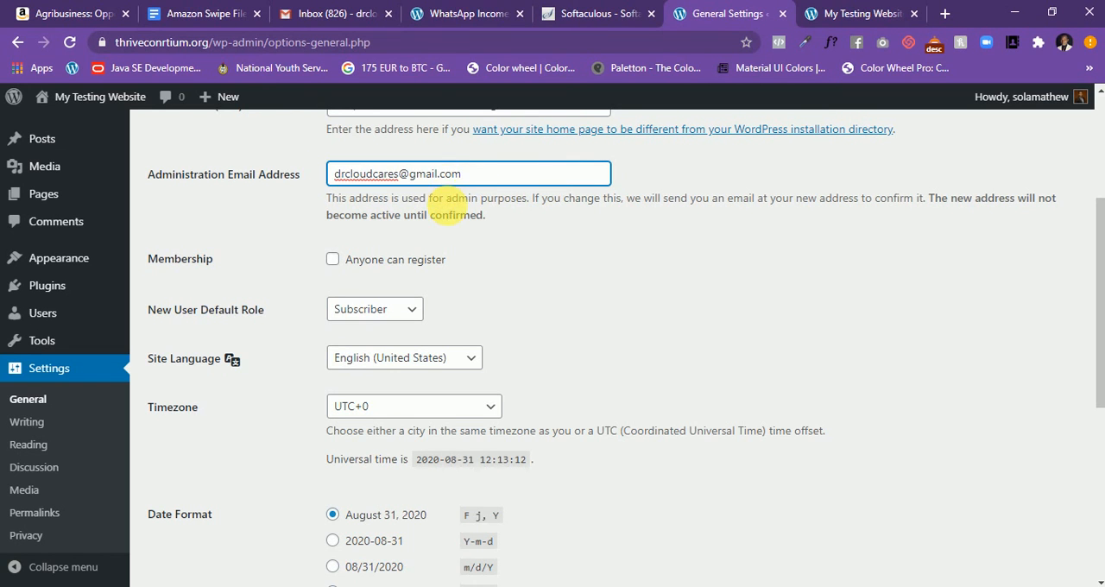
pyautogui.click(447, 212)
pyautogui.scroll(-2, 612, 298)
pyautogui.scroll(1, 612, 288)
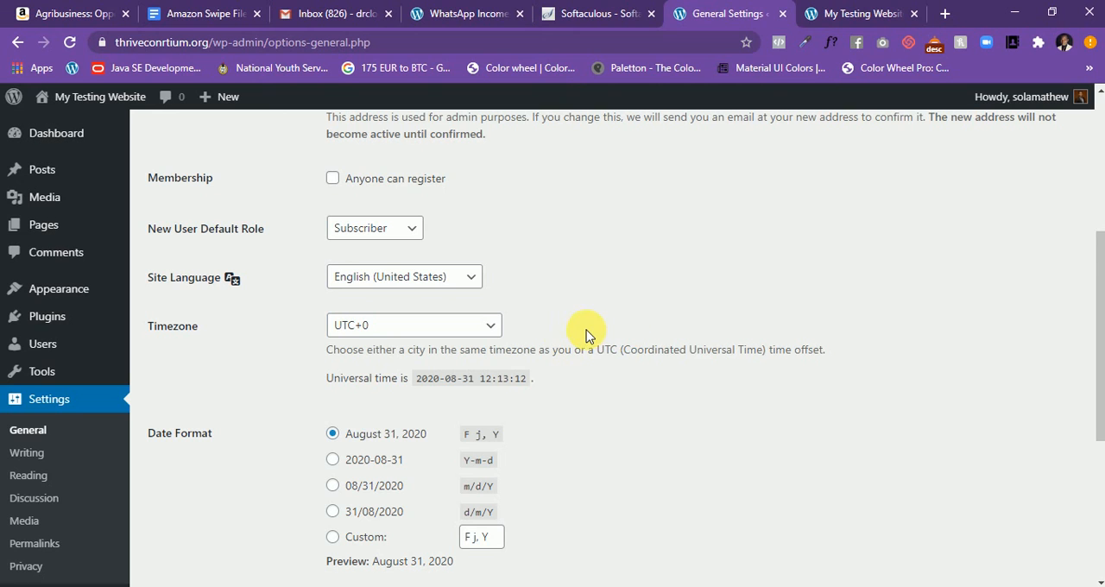
# - Set the week to start on Sunday in the General Settings and save the changes
pyautogui.scroll(-1, 589, 334)
pyautogui.scroll(-1, 590, 334)
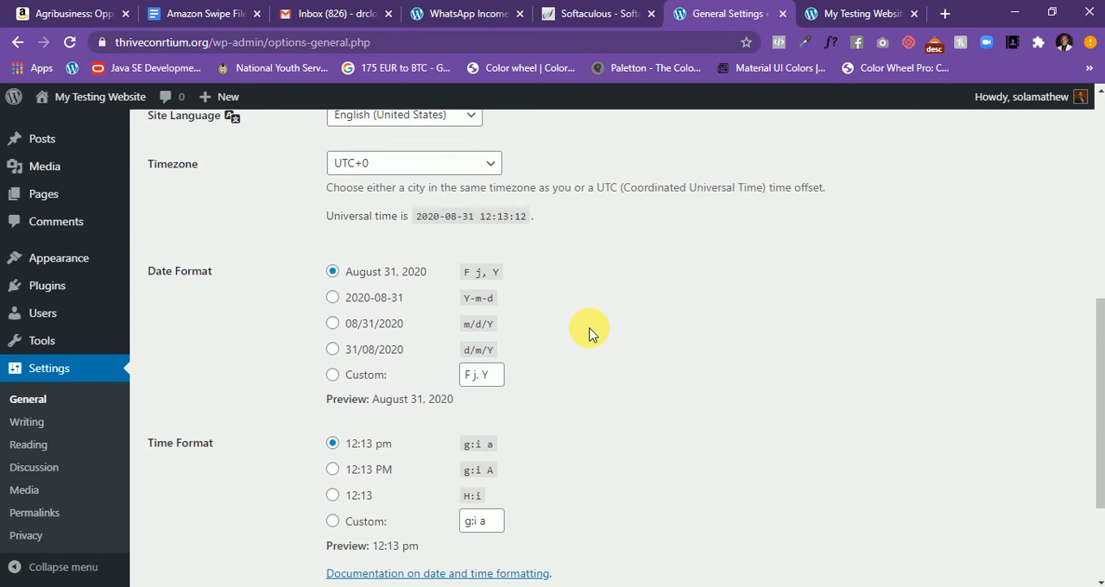
pyautogui.scroll(-1, 589, 334)
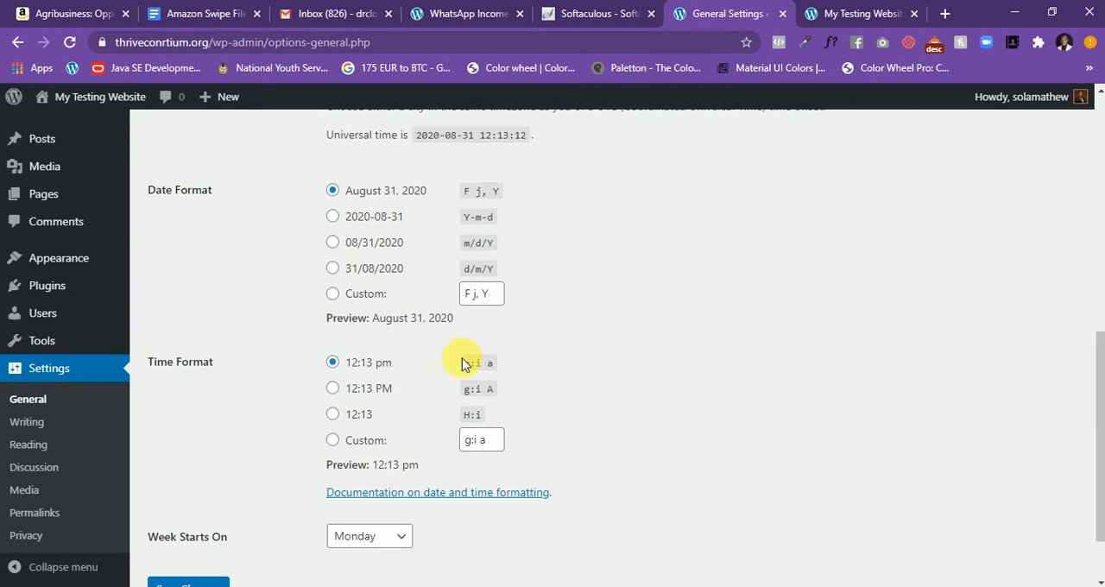
pyautogui.scroll(-1, 451, 342)
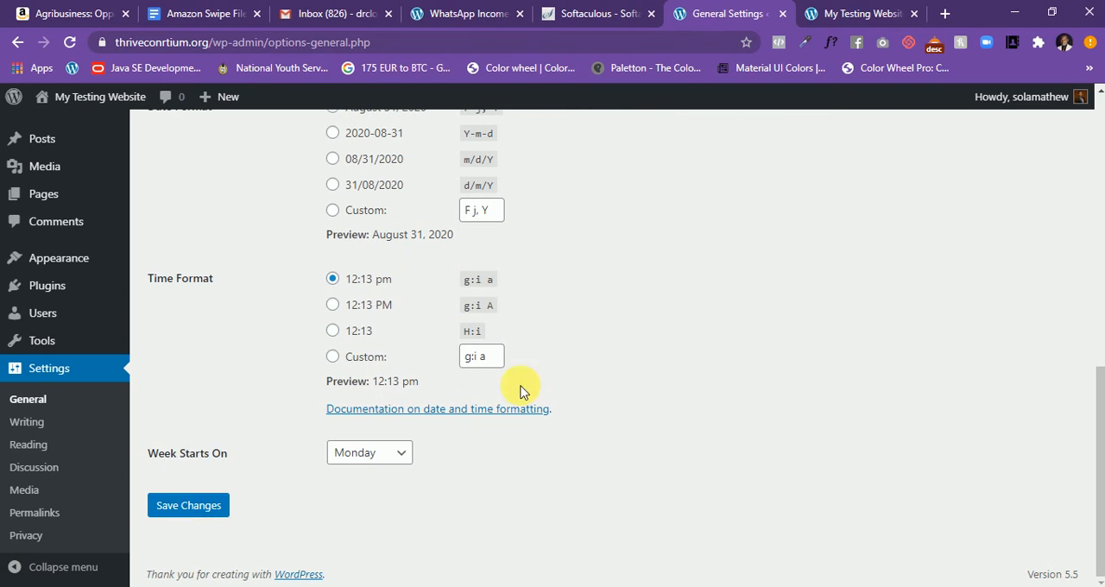
pyautogui.click(395, 459)
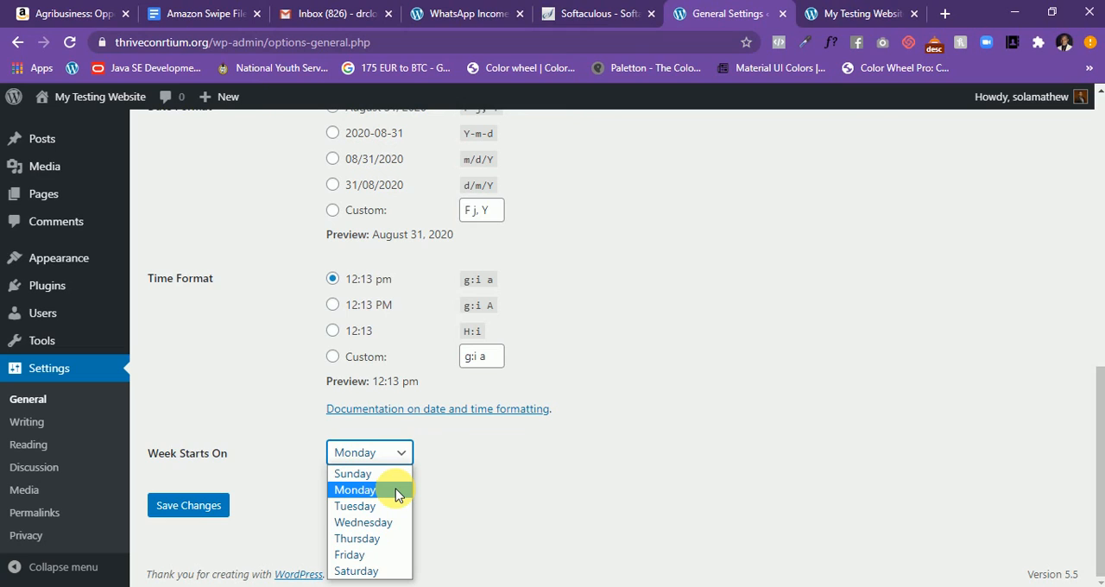
pyautogui.click(395, 474)
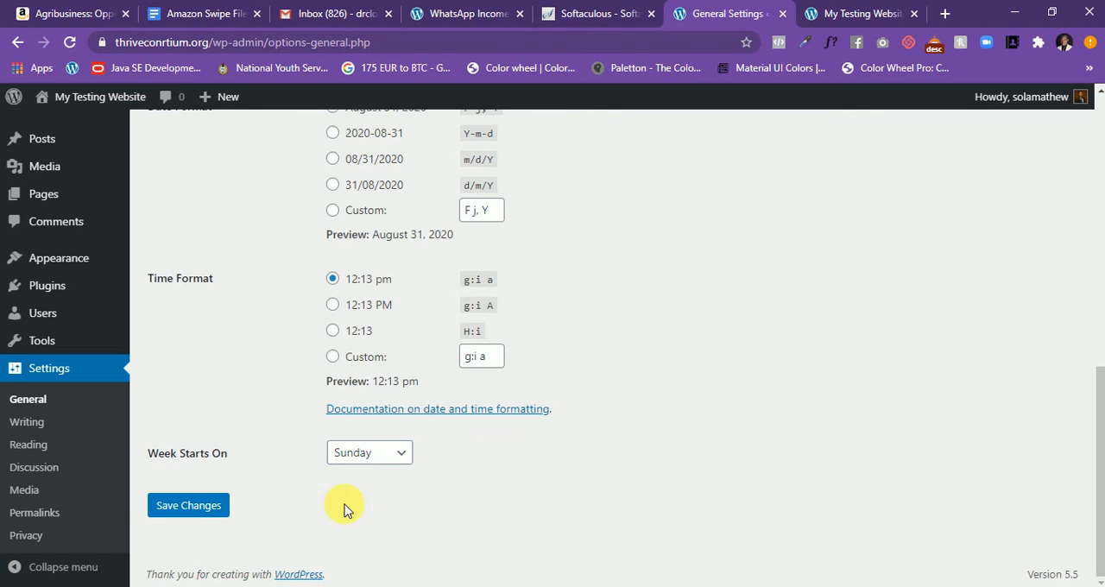
pyautogui.click(216, 508)
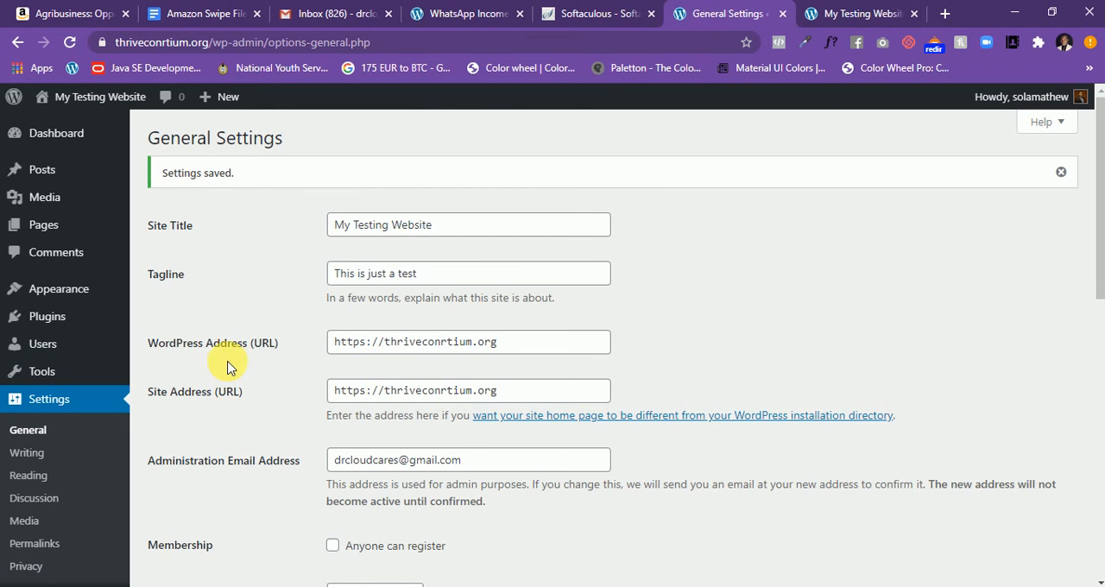
# - Open the Permalink Settings, inspect the Day and name URL example, and select the Post name structure
pyautogui.scroll(-2, 227, 366)
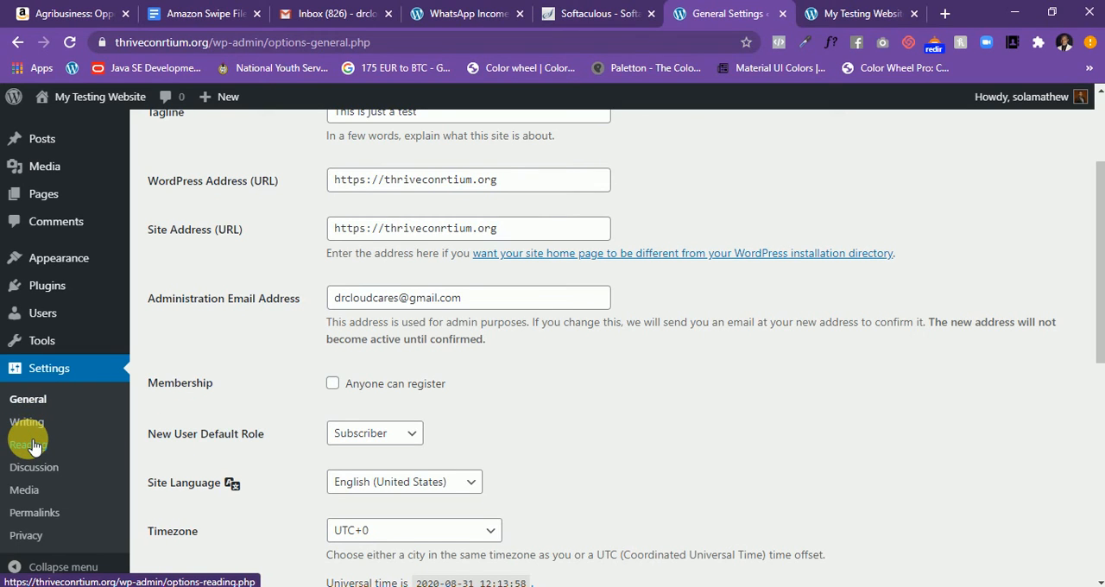
pyautogui.click(38, 514)
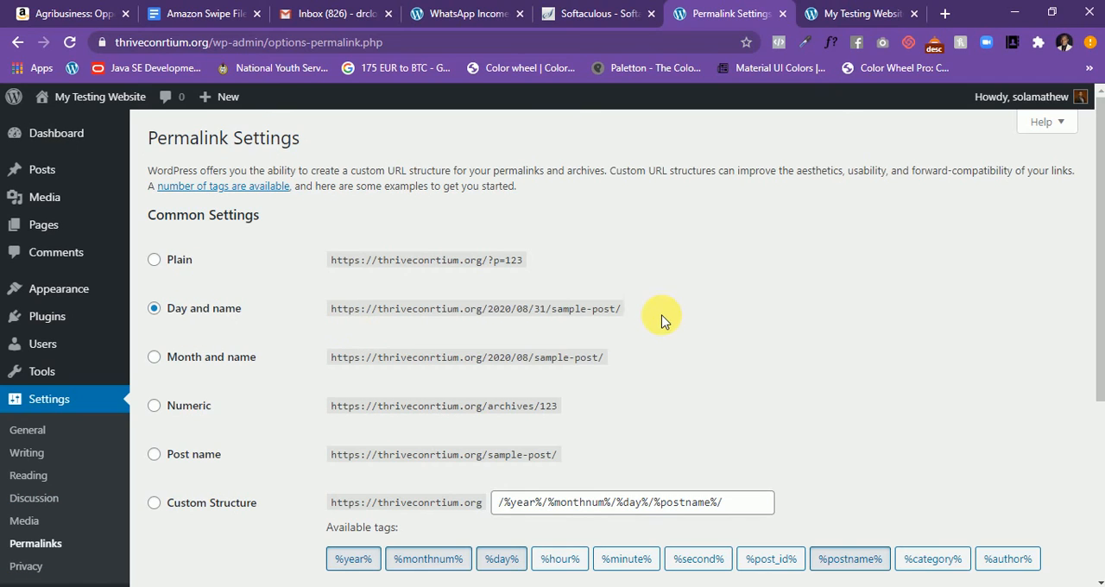
pyautogui.moveTo(658, 311); pyautogui.dragTo(316, 318)
pyautogui.click(763, 276)
pyautogui.scroll(-2, 634, 306)
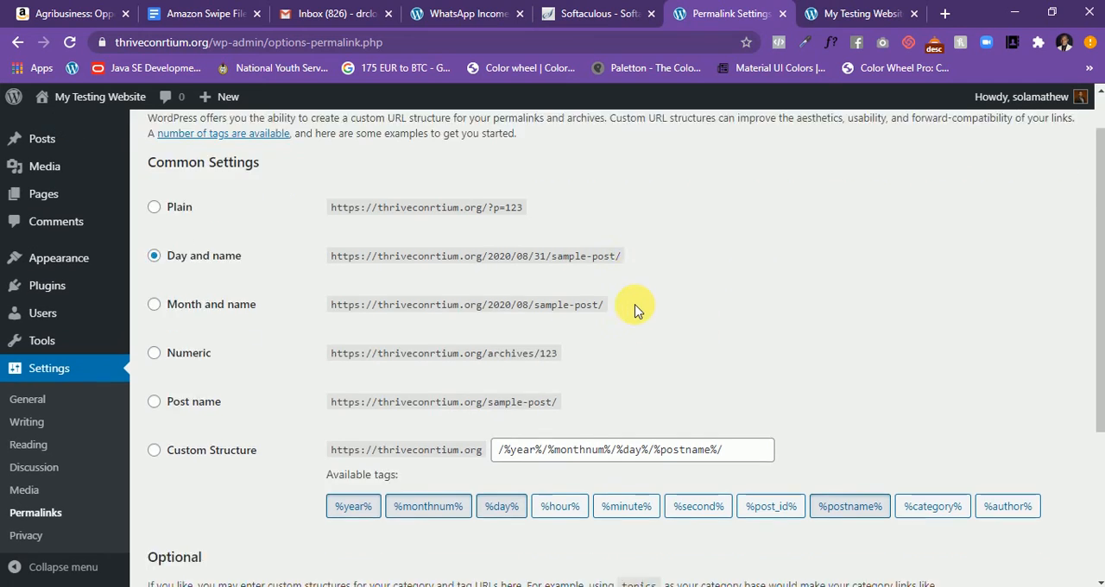
pyautogui.scroll(1, 634, 311)
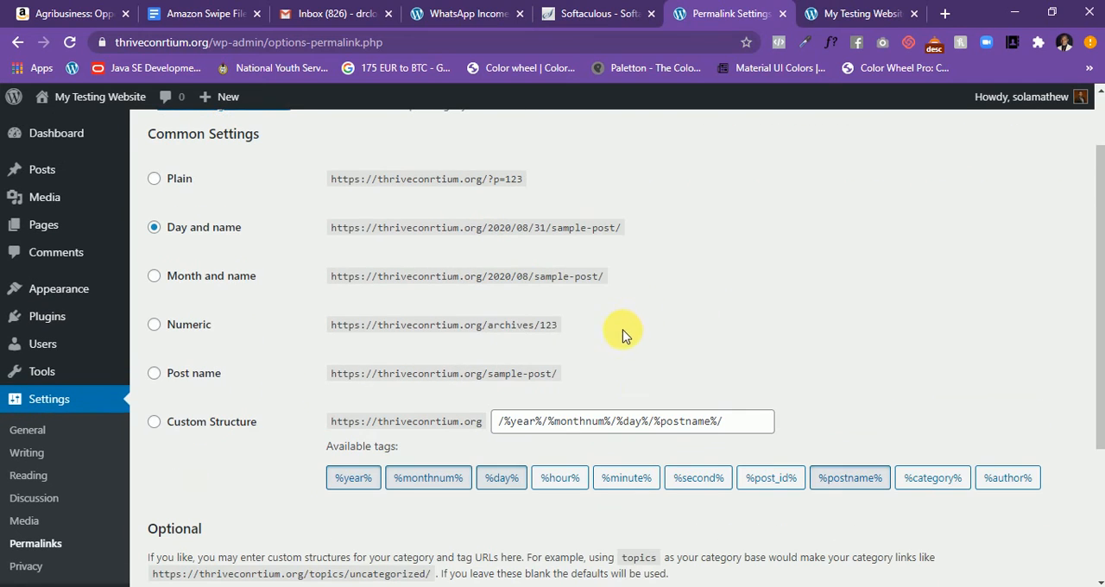
pyautogui.click(154, 374)
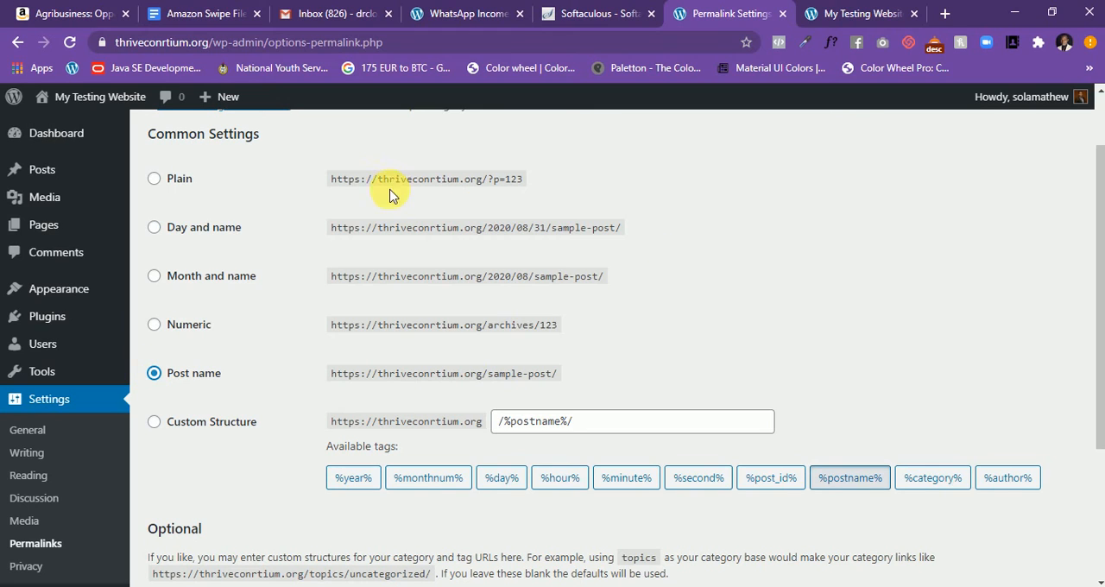
# - Examine the Plain permalink's example URL for comparison with the other permalink structures
pyautogui.moveTo(329, 177); pyautogui.dragTo(541, 197)
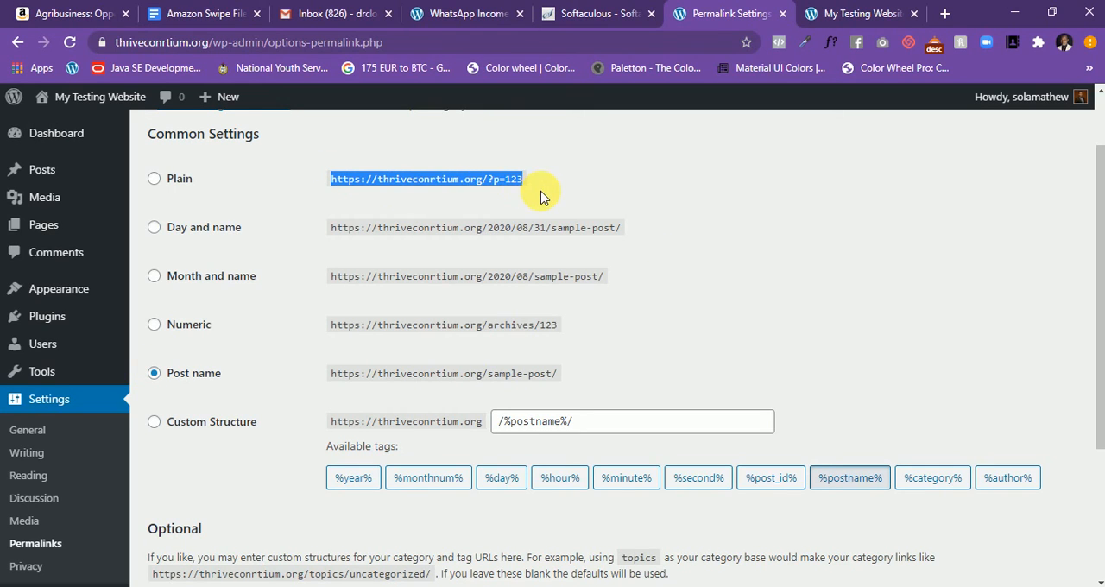
pyautogui.click(579, 187)
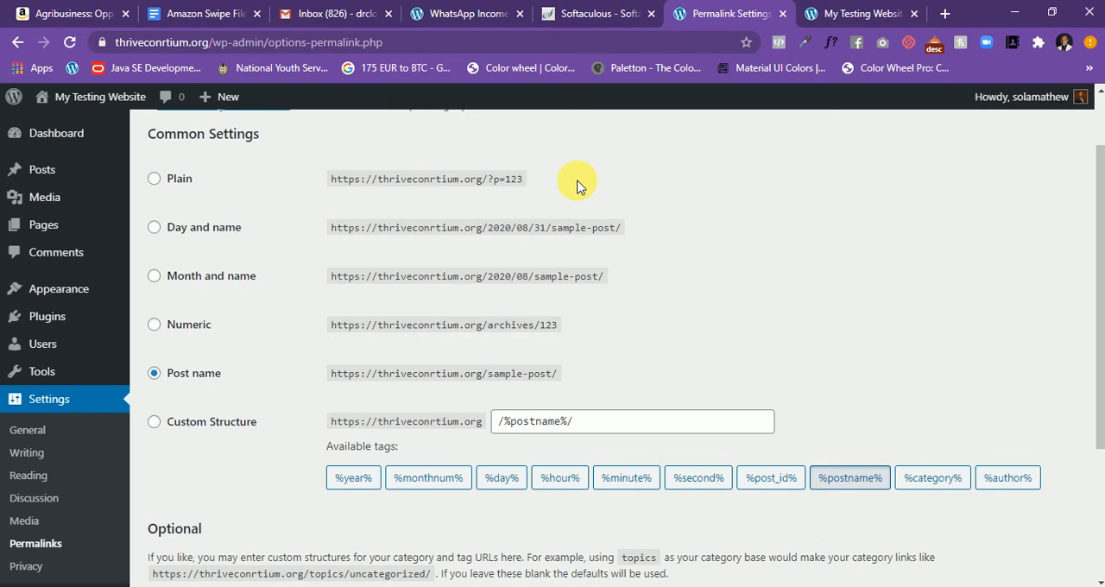
pyautogui.moveTo(524, 179); pyautogui.dragTo(417, 179)
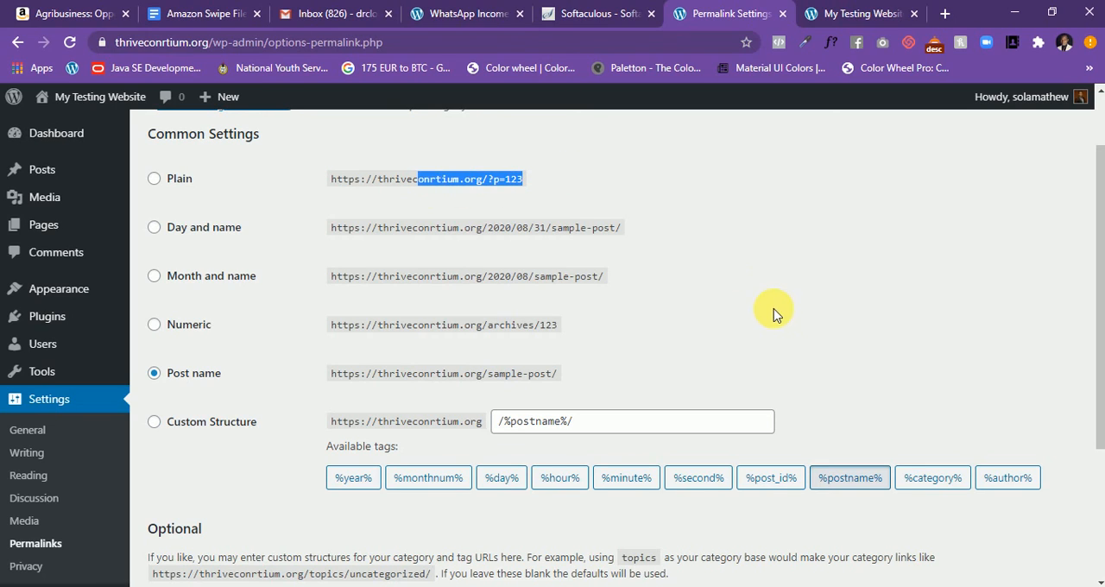
pyautogui.click(687, 328)
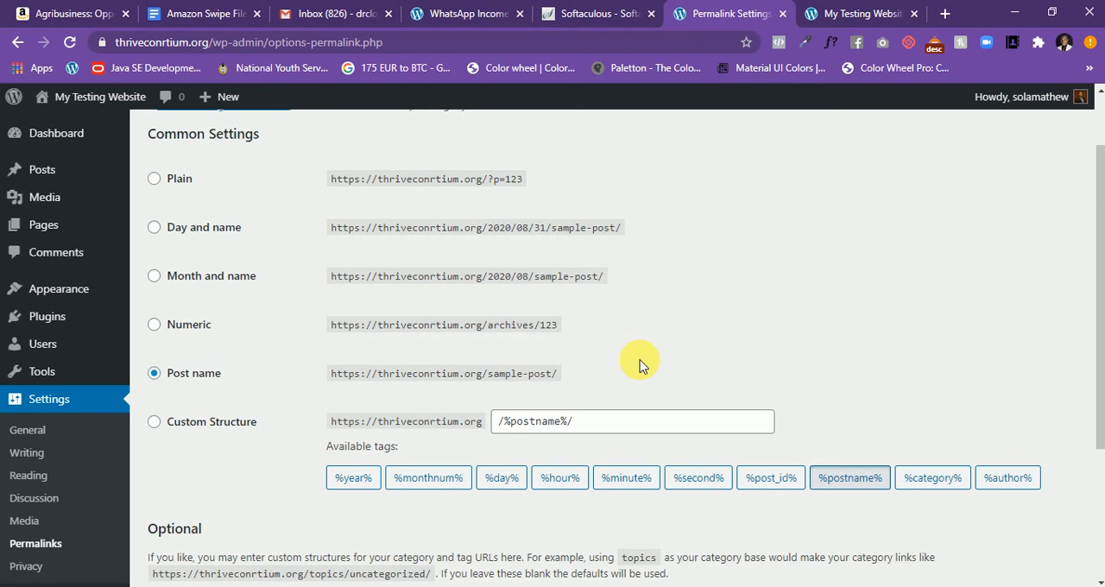
pyautogui.scroll(-2, 413, 393)
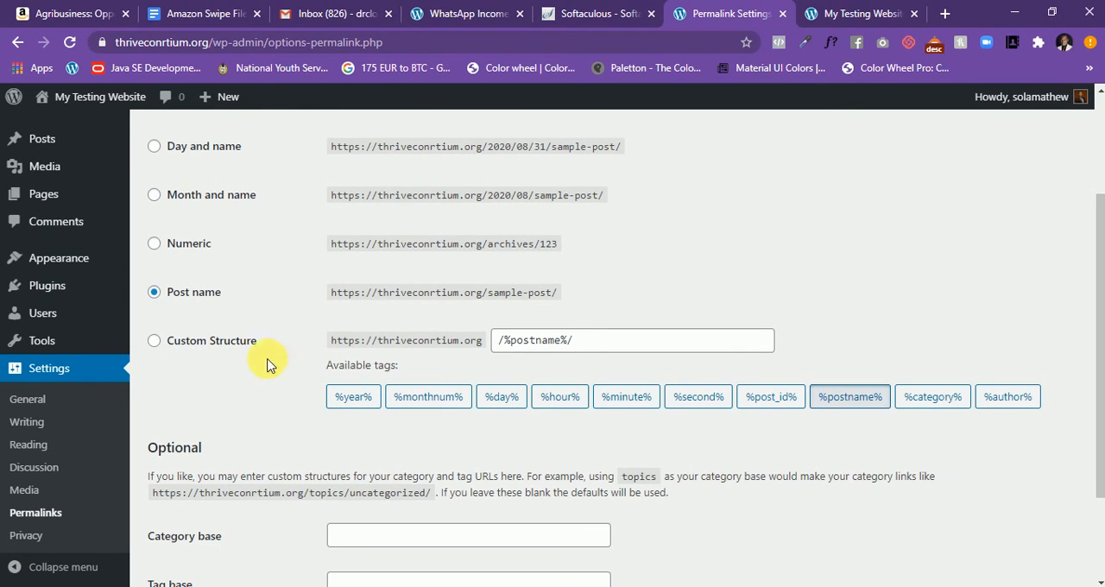
# - Try a custom permalink structure of /%category%/%postname%/, then clear it
pyautogui.click(198, 345)
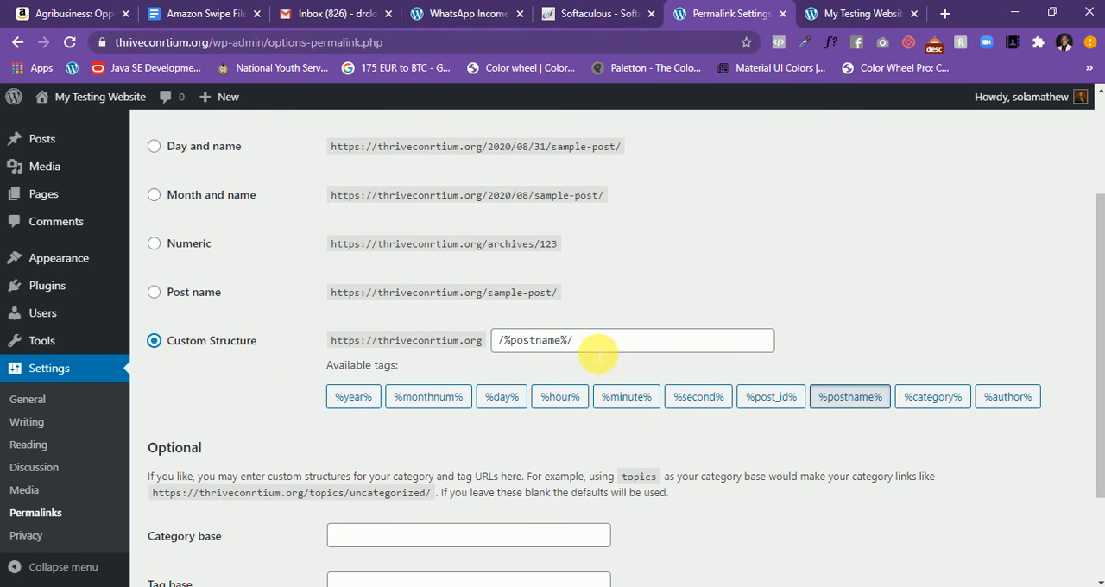
pyautogui.moveTo(598, 351); pyautogui.dragTo(518, 366)
pyautogui.press('BackSpace')
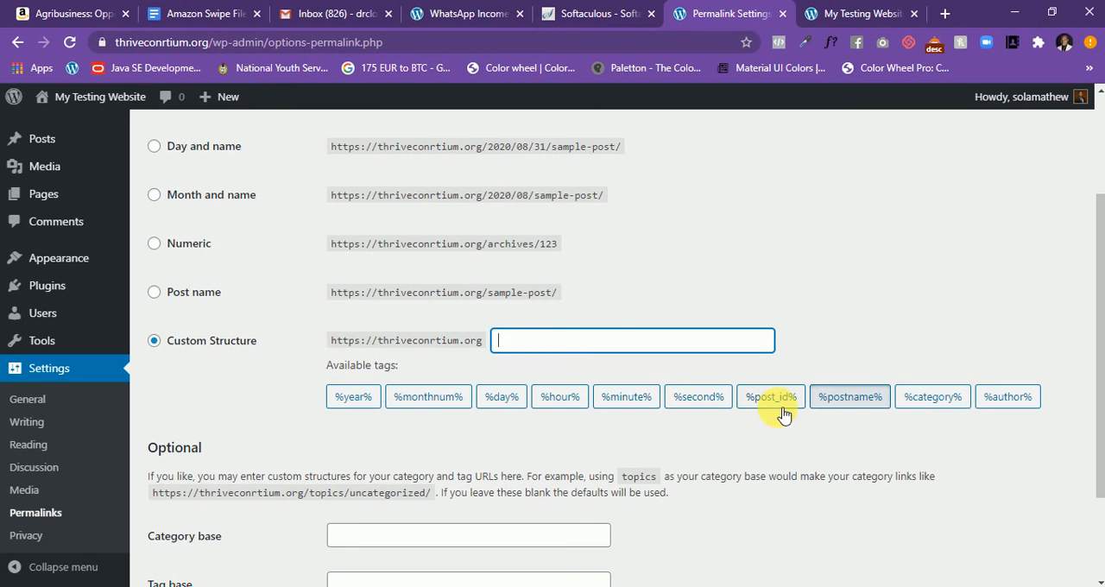
pyautogui.click(941, 402)
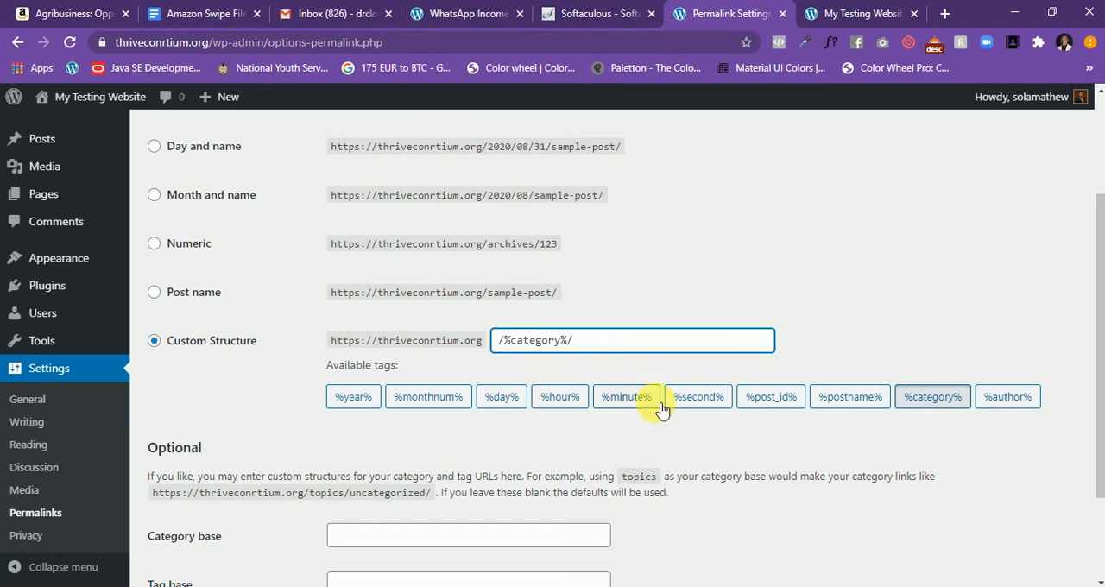
pyautogui.click(825, 402)
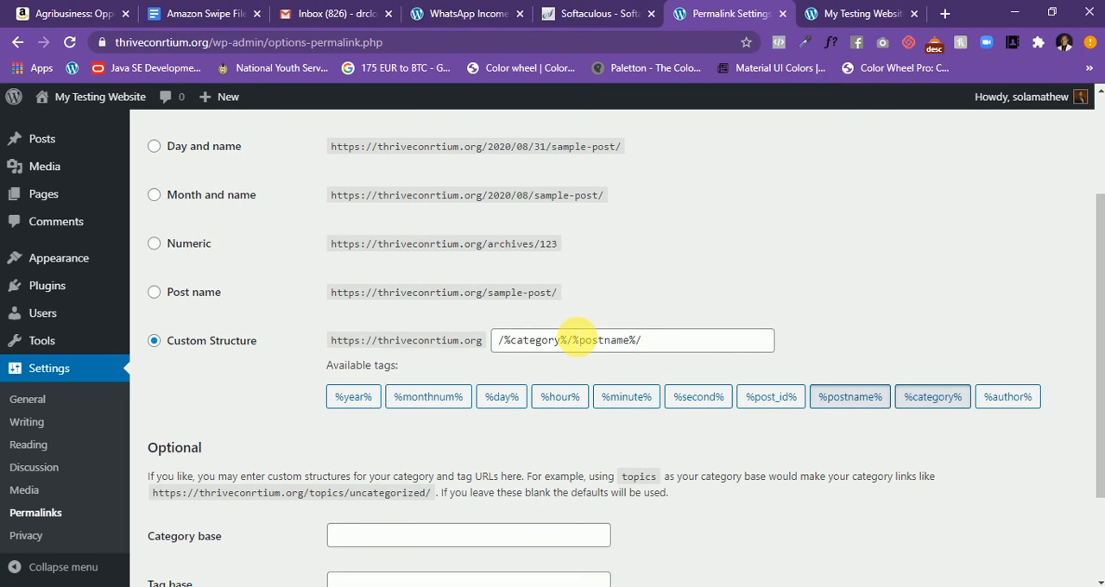
pyautogui.moveTo(567, 342); pyautogui.dragTo(517, 351)
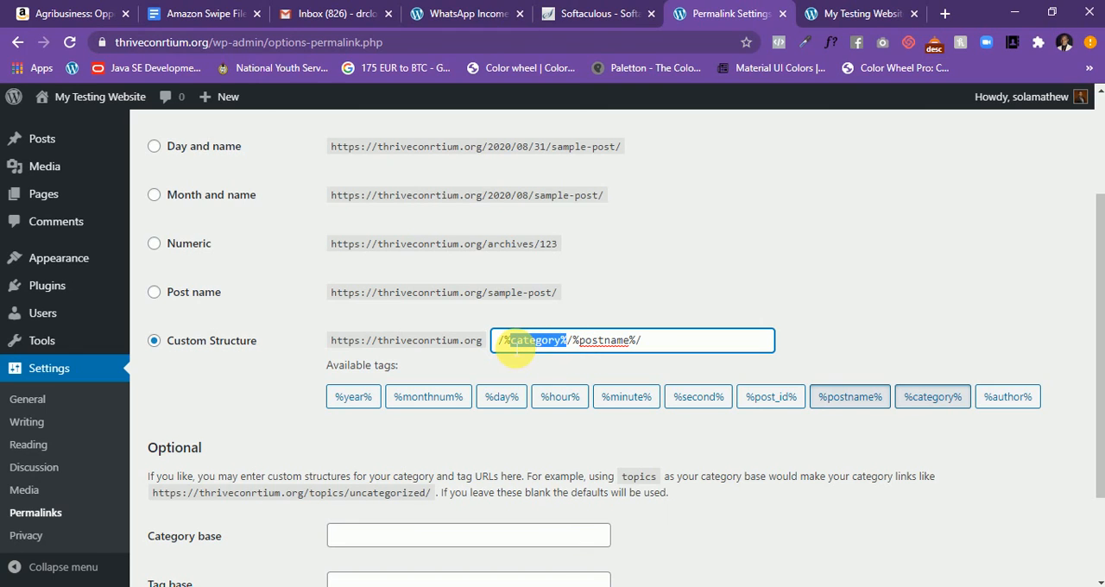
pyautogui.click(703, 341)
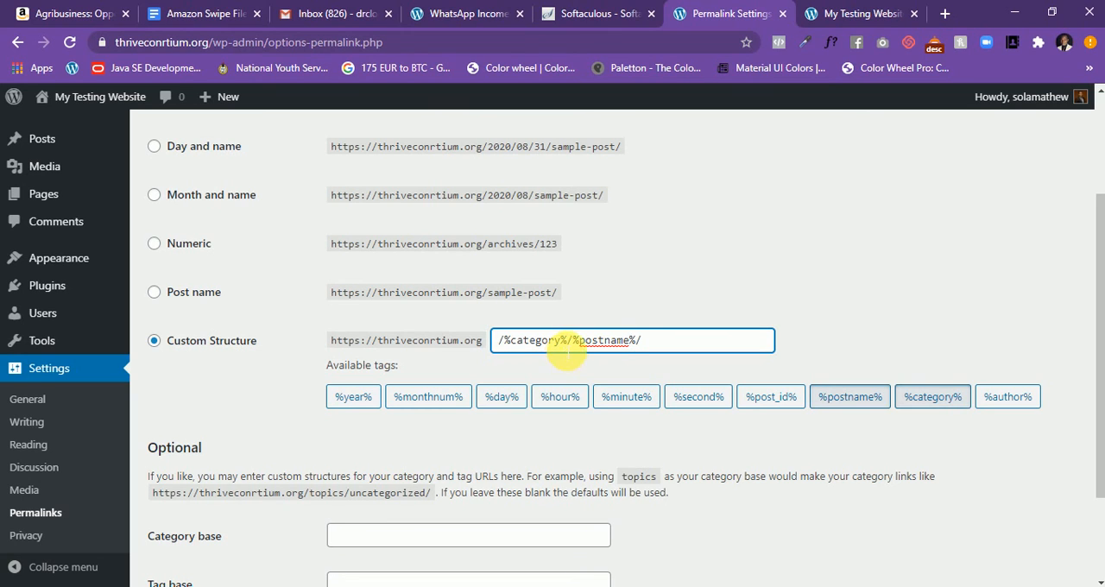
pyautogui.moveTo(660, 341); pyautogui.dragTo(460, 338)
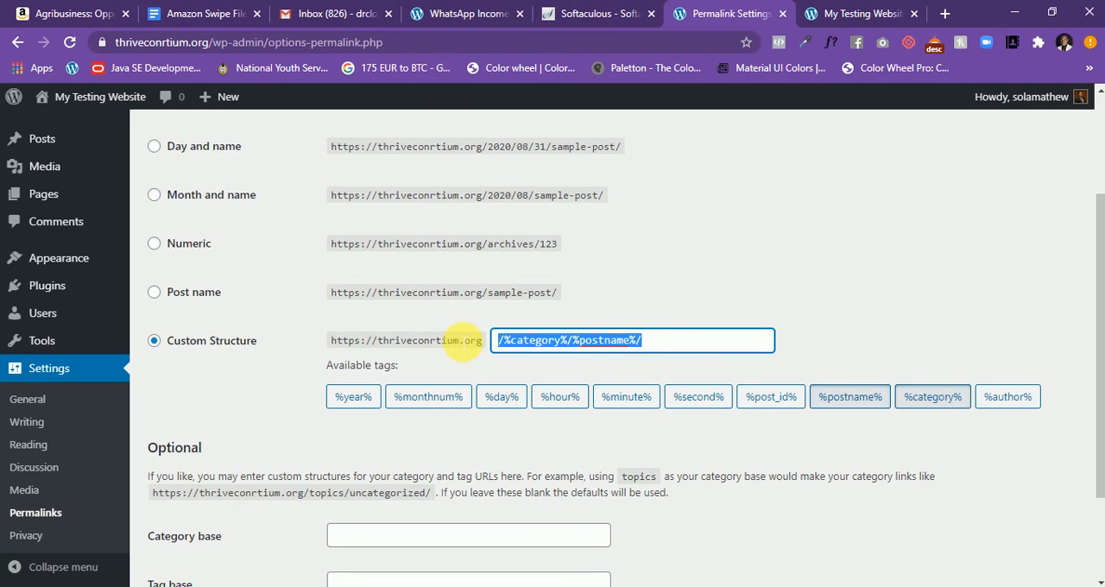
pyautogui.press('BackSpace')
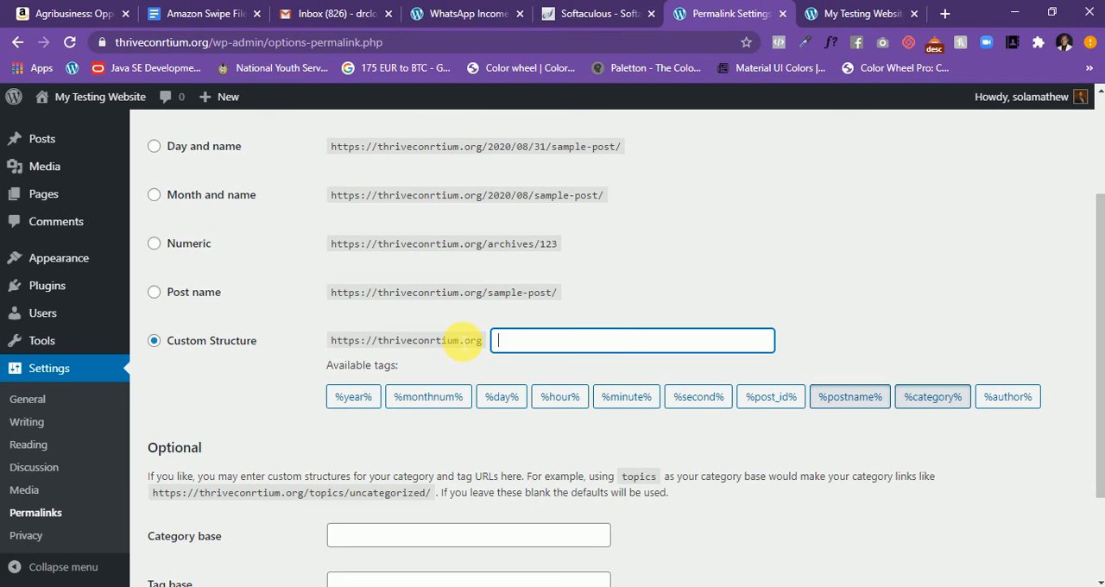
# - Select the Post name permalink structure again and save the changes
pyautogui.click(202, 299)
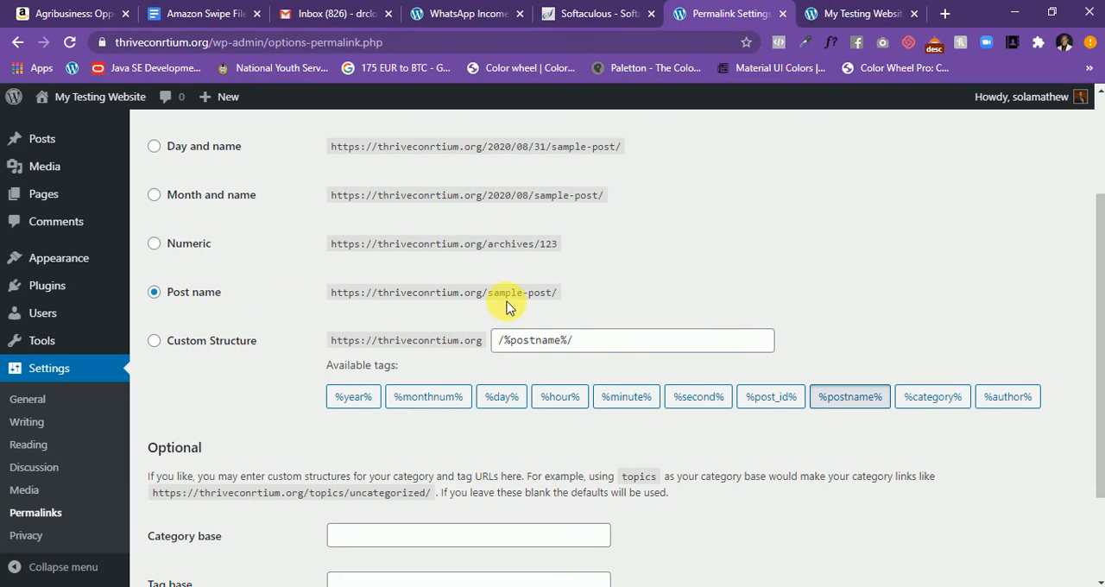
pyautogui.scroll(-1, 506, 308)
pyautogui.scroll(-1, 284, 315)
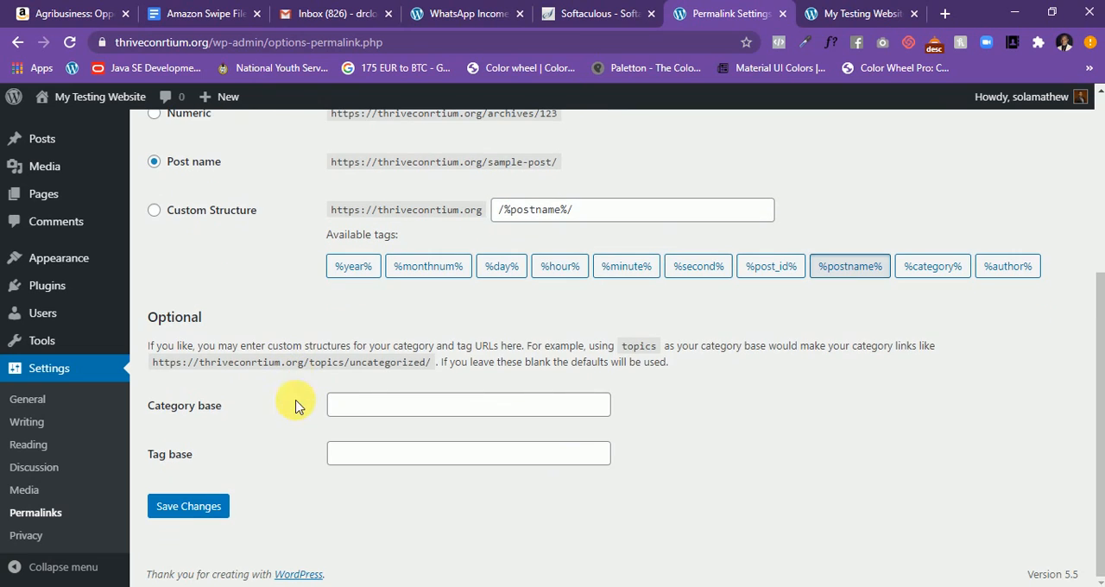
pyautogui.click(195, 509)
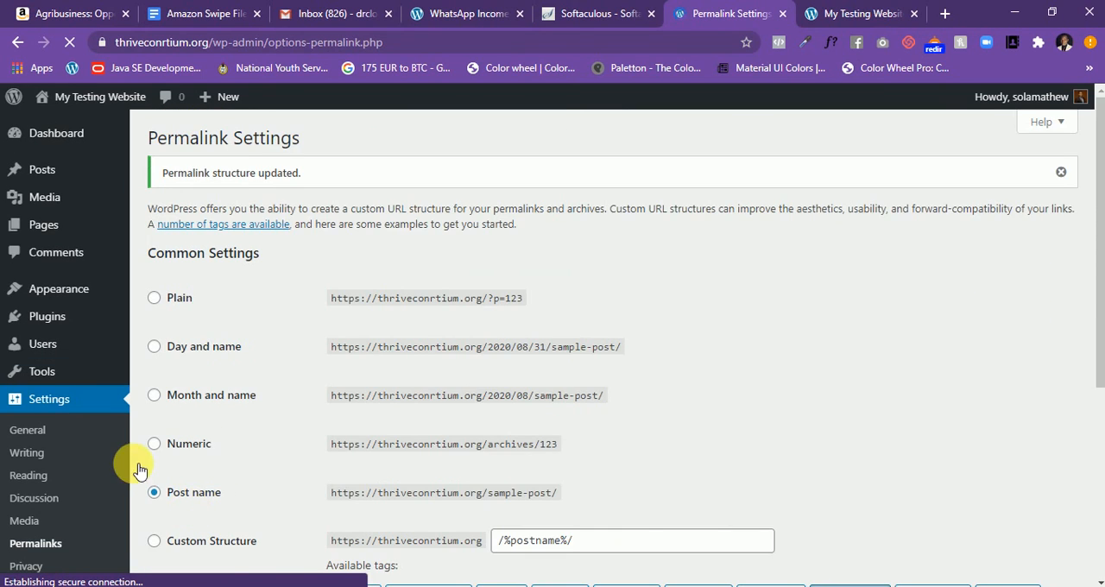
# - Open the Writing Settings and inspect the choices available for the default post category
pyautogui.scroll(-1, 87, 444)
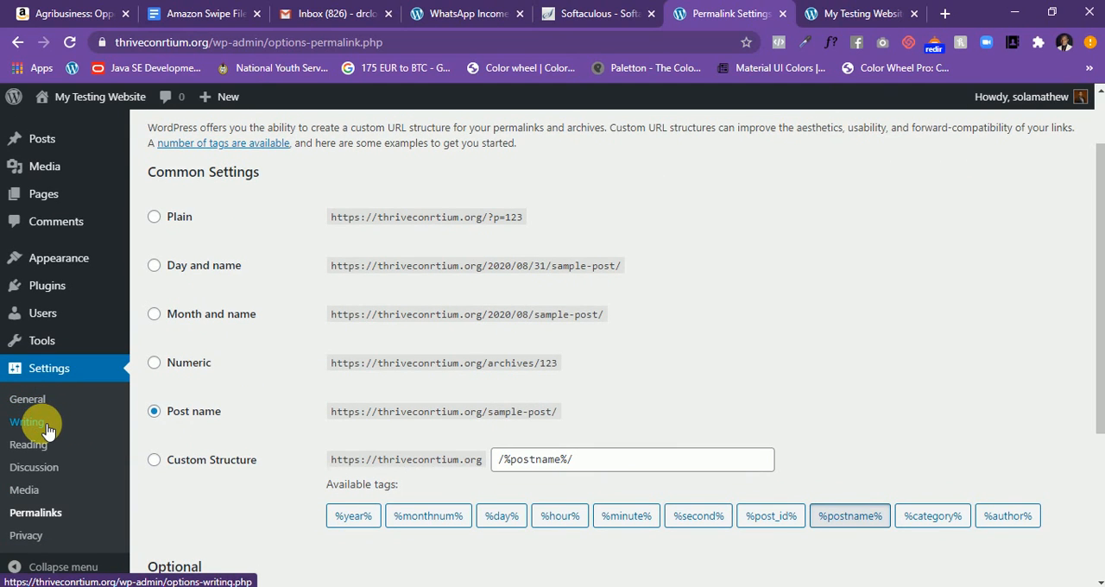
pyautogui.scroll(-2, 418, 378)
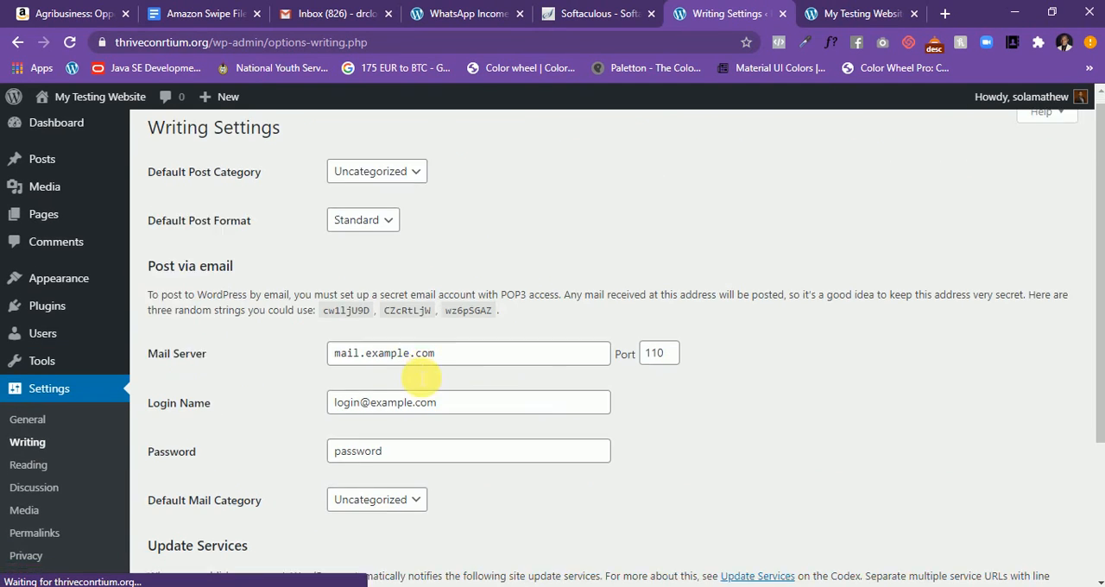
pyautogui.scroll(2, 418, 378)
pyautogui.scroll(1, 414, 379)
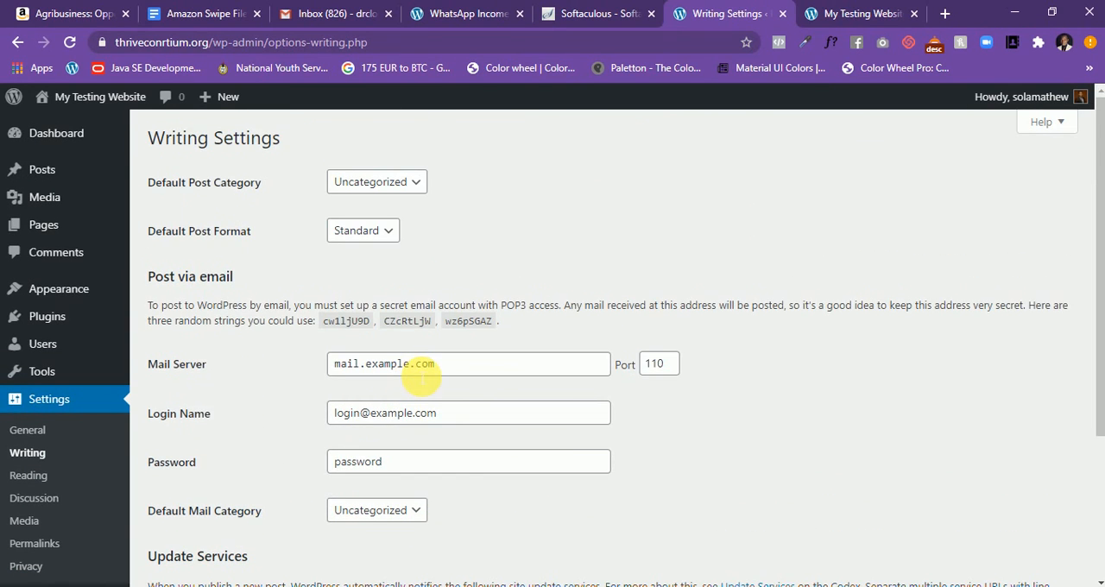
pyautogui.click(423, 183)
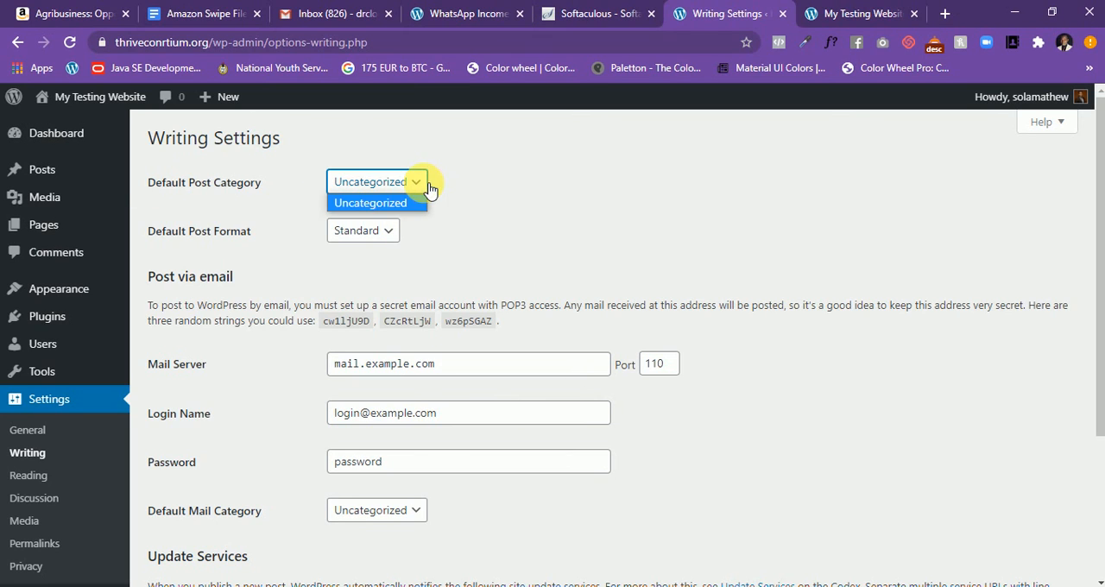
pyautogui.click(426, 188)
pyautogui.click(550, 181)
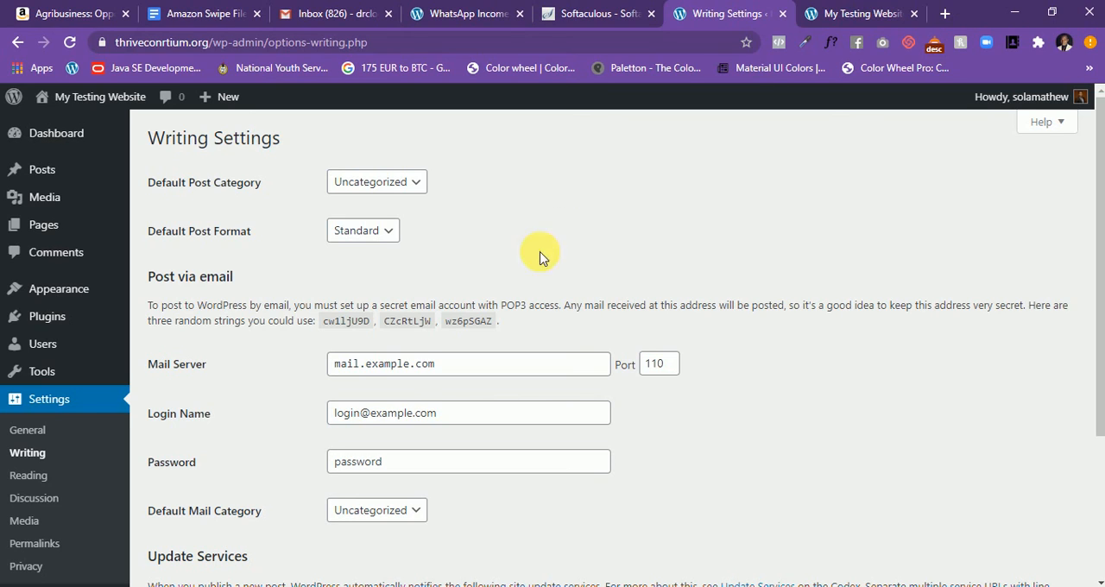
pyautogui.click(412, 183)
pyautogui.click(489, 185)
# - Review the post via email fields and the update services list in the Writing Settings
pyautogui.scroll(-2, 509, 190)
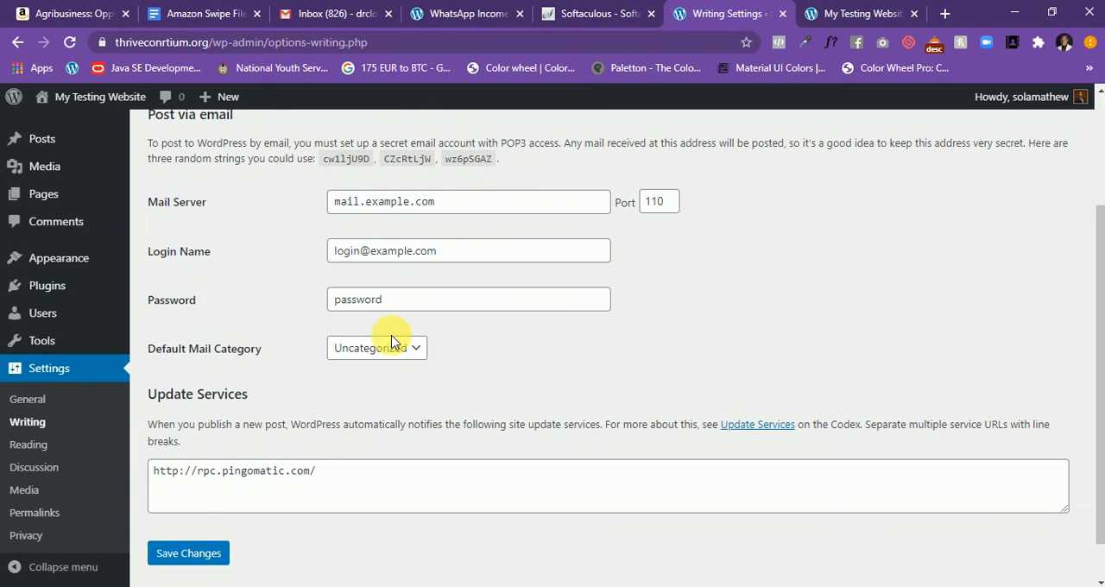
pyautogui.scroll(-1, 341, 350)
pyautogui.click(375, 422)
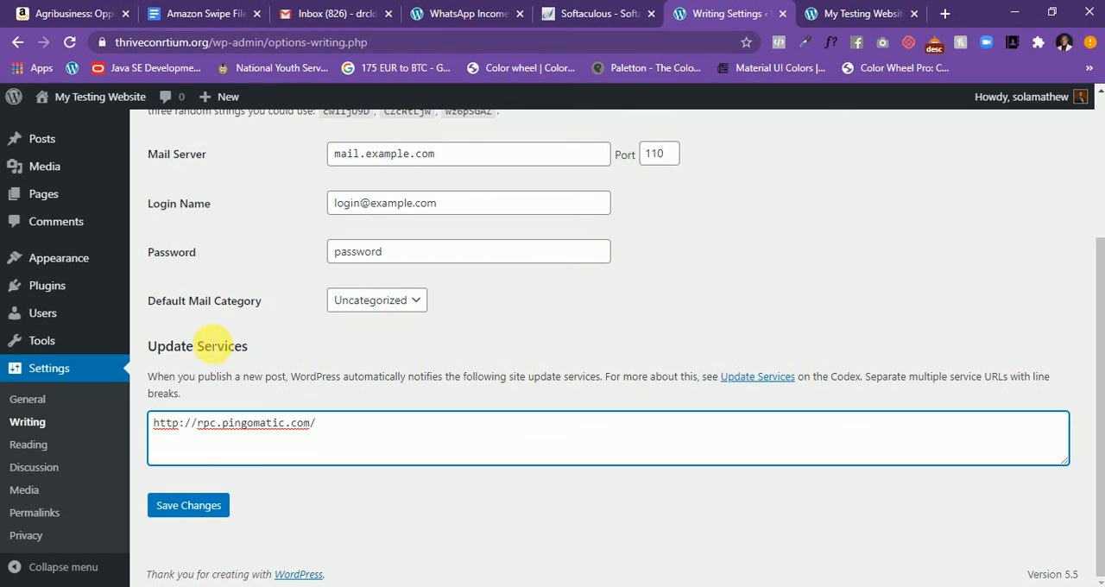
# - Disable "Allow people to submit comments on new posts" in the Discussion Settings and save the changes
pyautogui.click(37, 466)
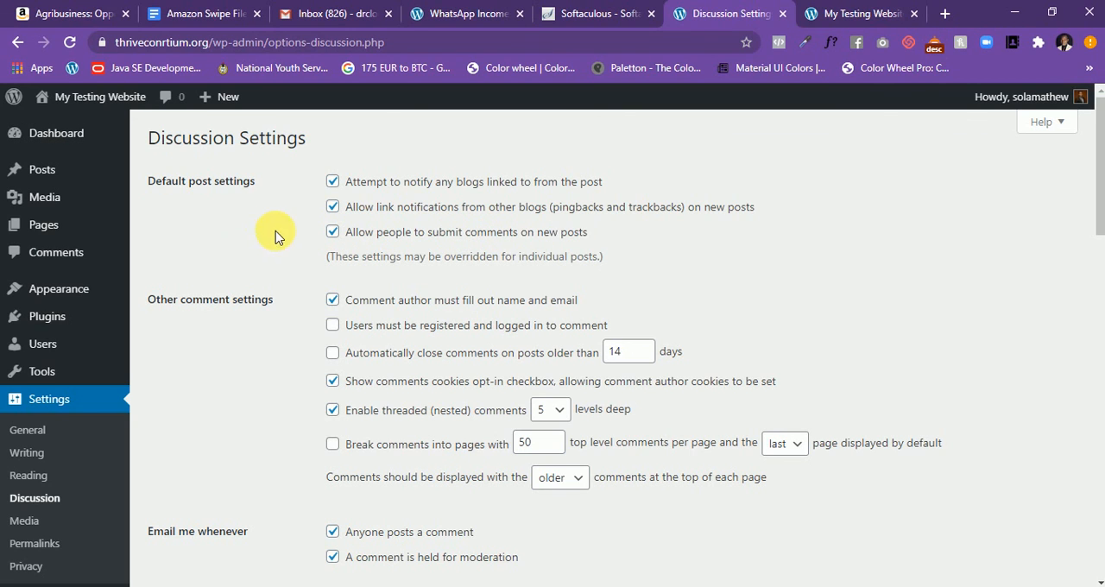
pyautogui.click(327, 234)
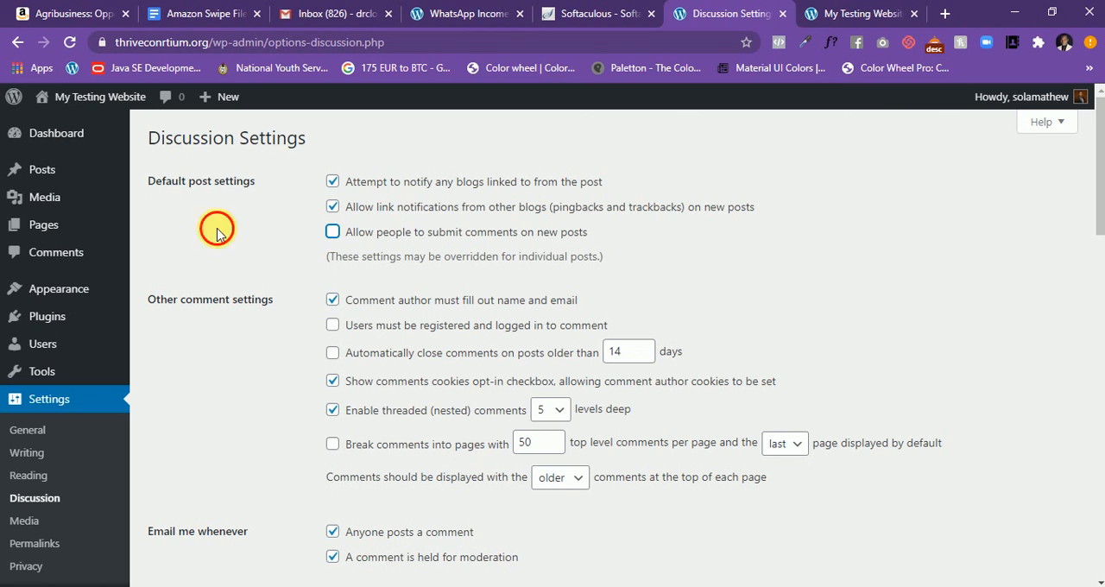
pyautogui.scroll(-4, 271, 248)
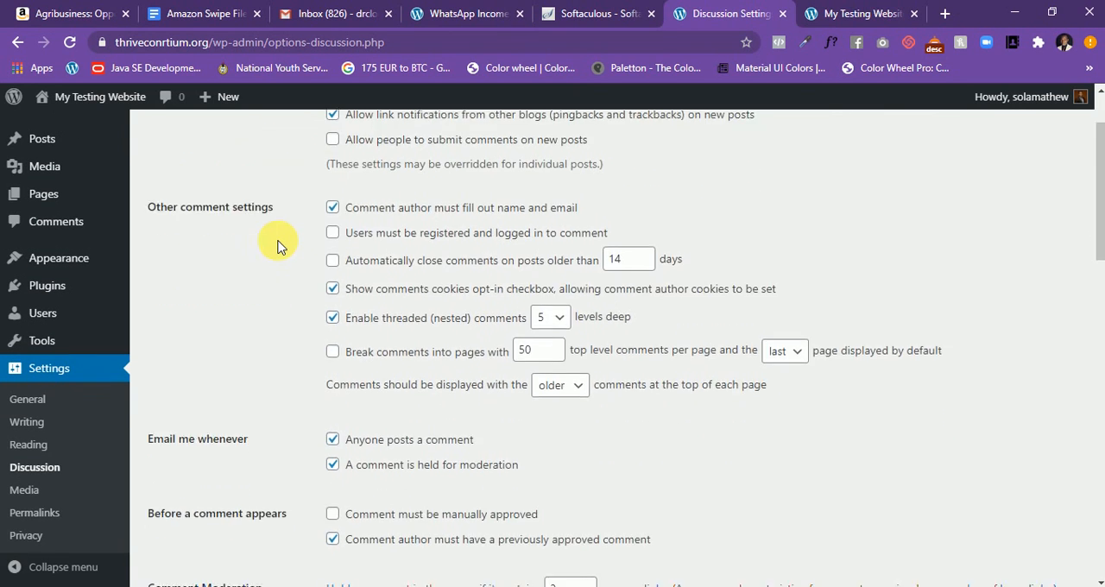
pyautogui.scroll(-1, 277, 247)
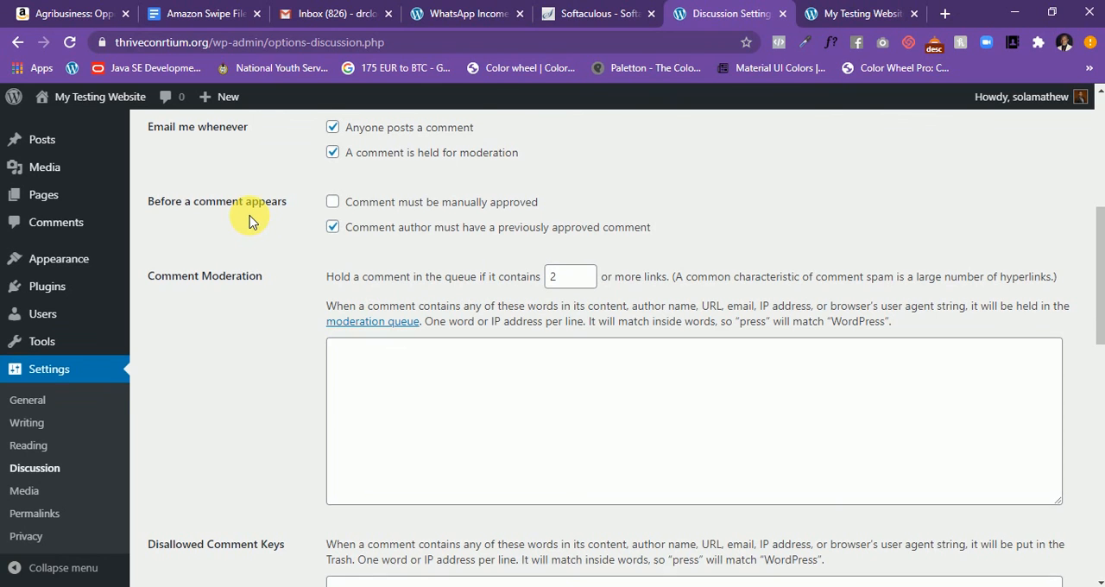
pyautogui.scroll(1, 251, 221)
pyautogui.scroll(-5, 256, 220)
pyautogui.scroll(-6, 256, 219)
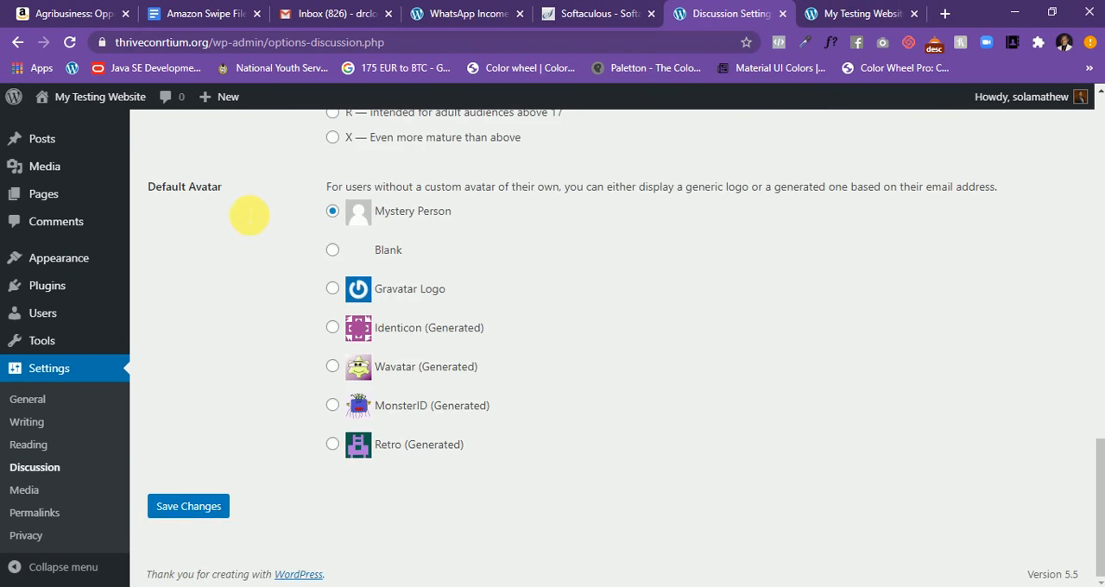
pyautogui.scroll(7, 254, 221)
pyautogui.scroll(8, 254, 217)
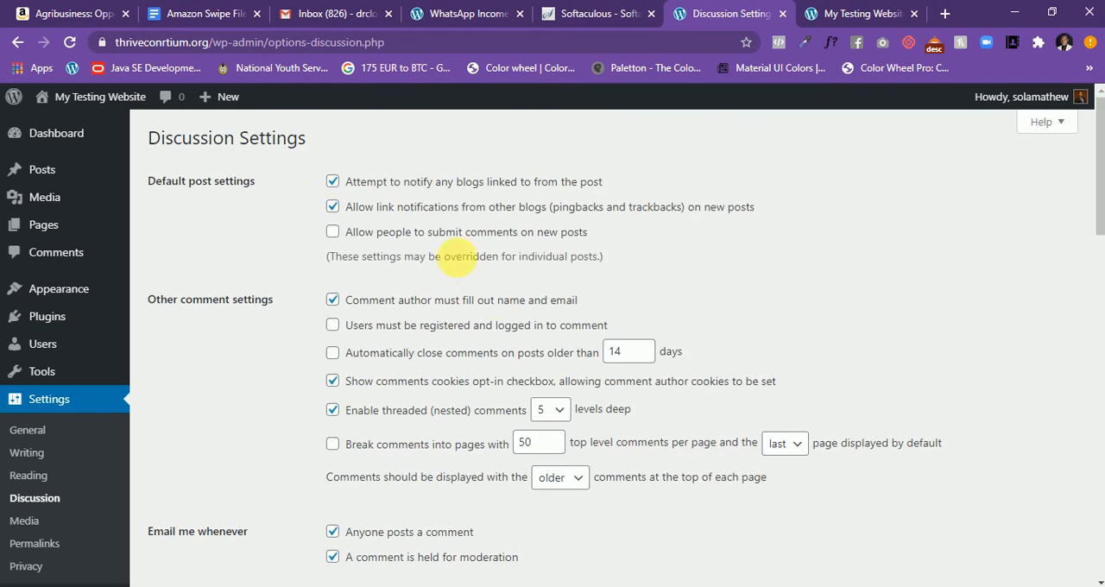
pyautogui.scroll(-7, 439, 256)
pyautogui.scroll(-9, 455, 191)
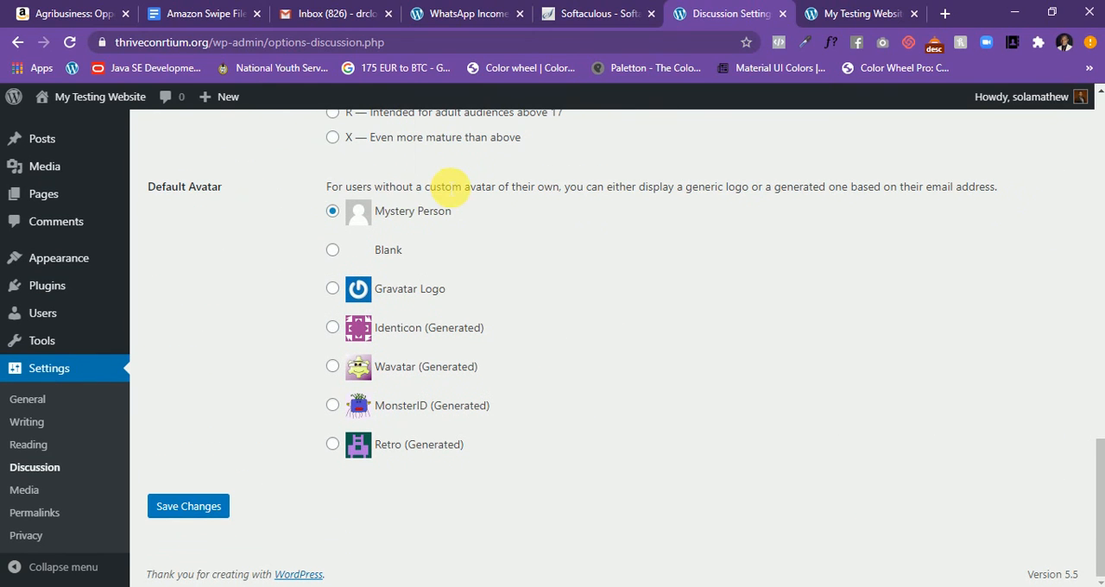
pyautogui.click(217, 514)
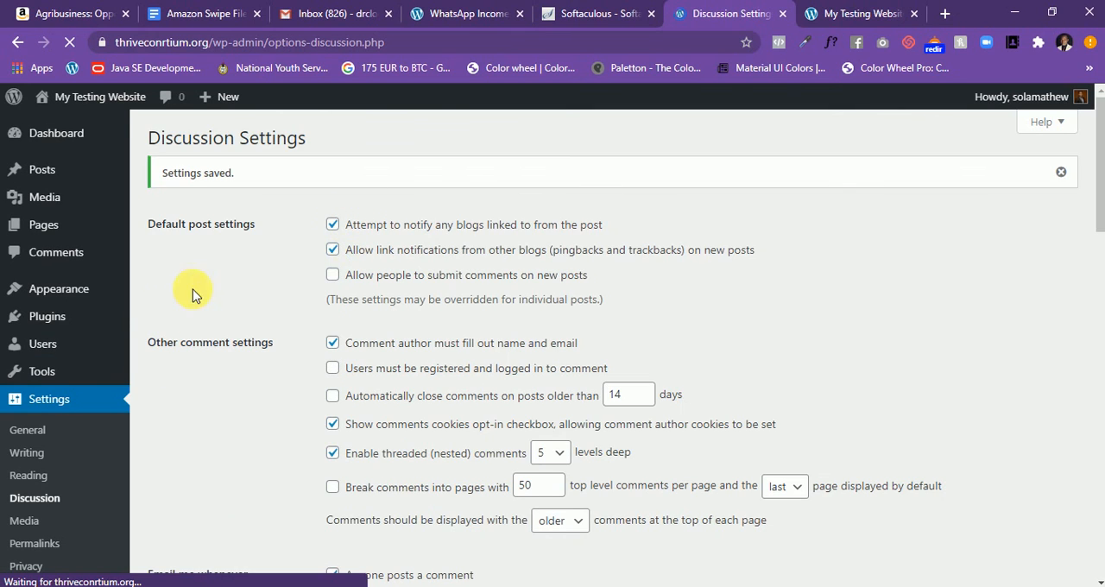
# - Open the Reading Settings and review the homepage display options
pyautogui.scroll(-1, 38, 375)
pyautogui.scroll(-1, 38, 376)
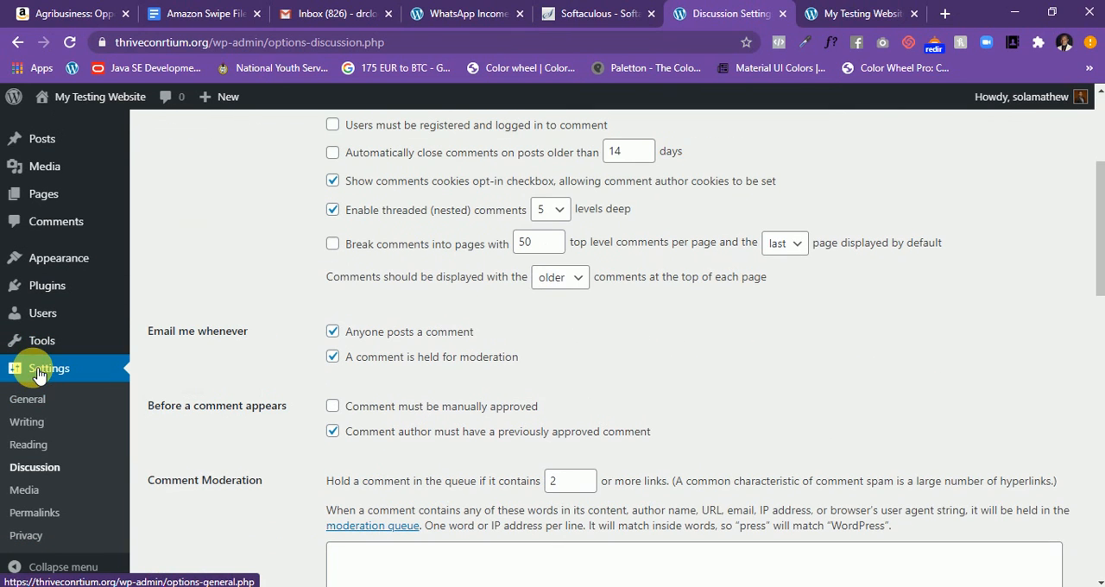
pyautogui.click(31, 449)
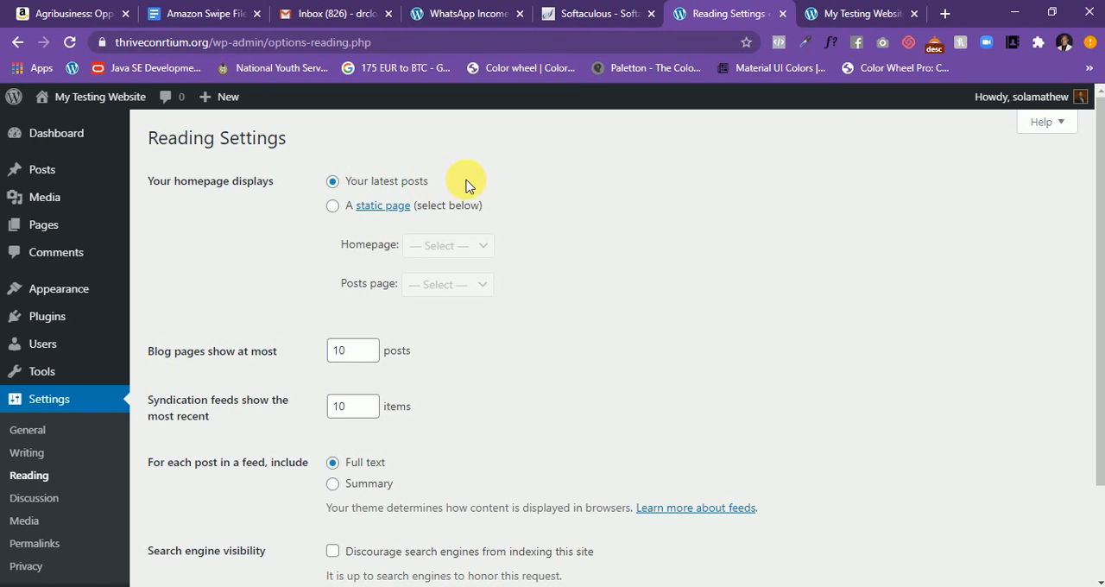
# - Examine how the site's front page displays its title and latest posts, then return to the Reading Settings
pyautogui.click(829, 14)
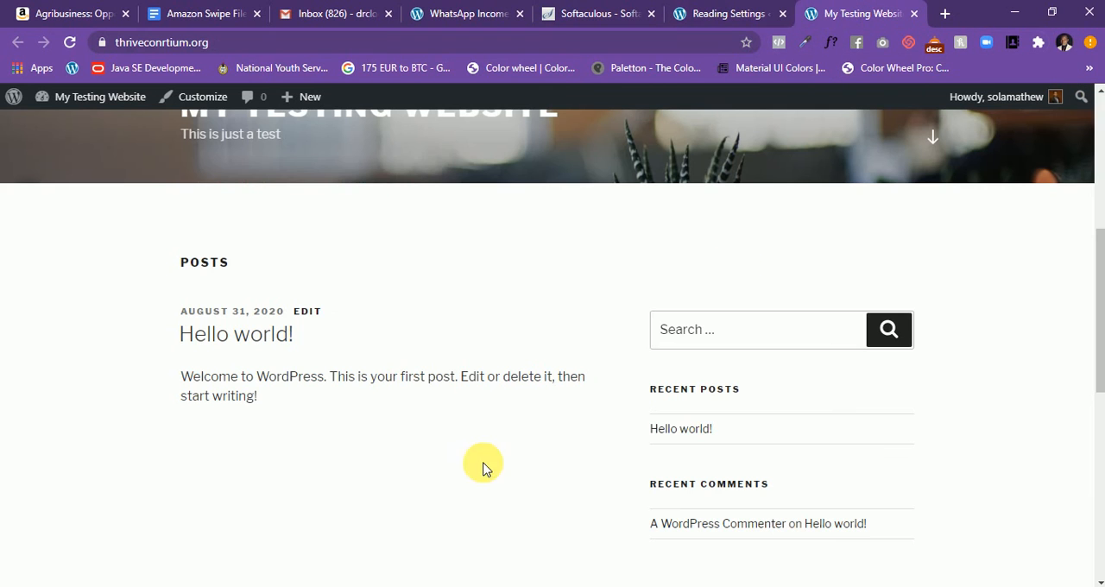
pyautogui.scroll(5, 436, 345)
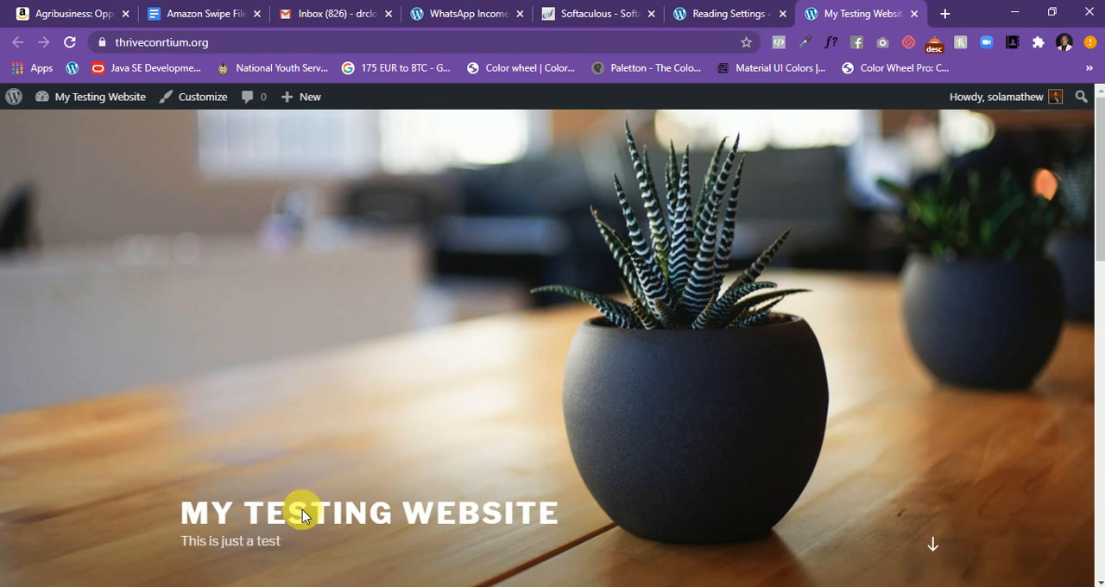
pyautogui.click(369, 516)
pyautogui.scroll(-10, 398, 500)
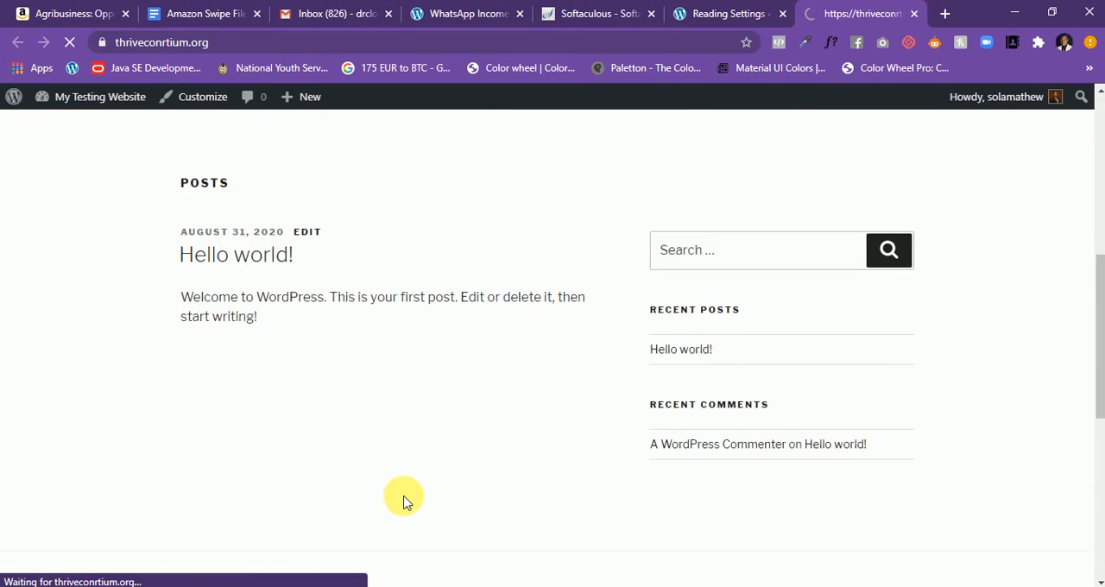
pyautogui.scroll(-10, 397, 246)
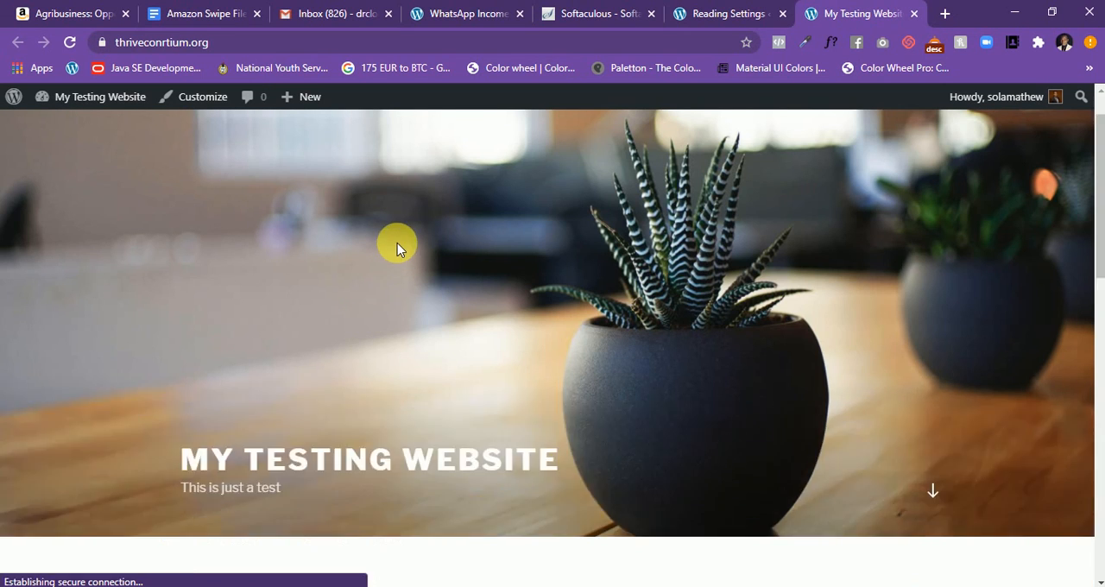
pyautogui.scroll(4, 388, 271)
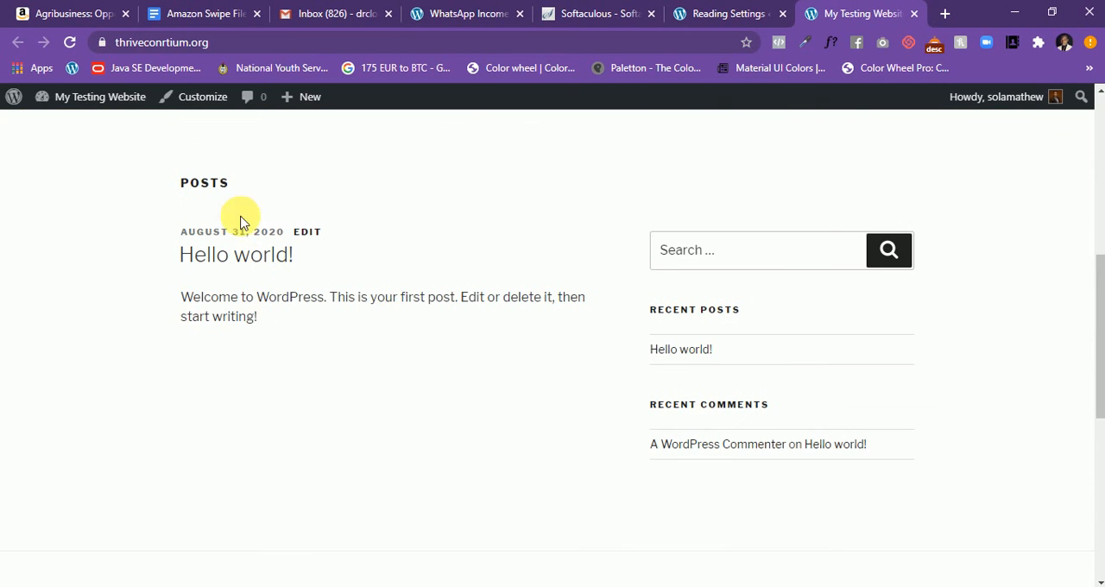
pyautogui.scroll(3, 377, 304)
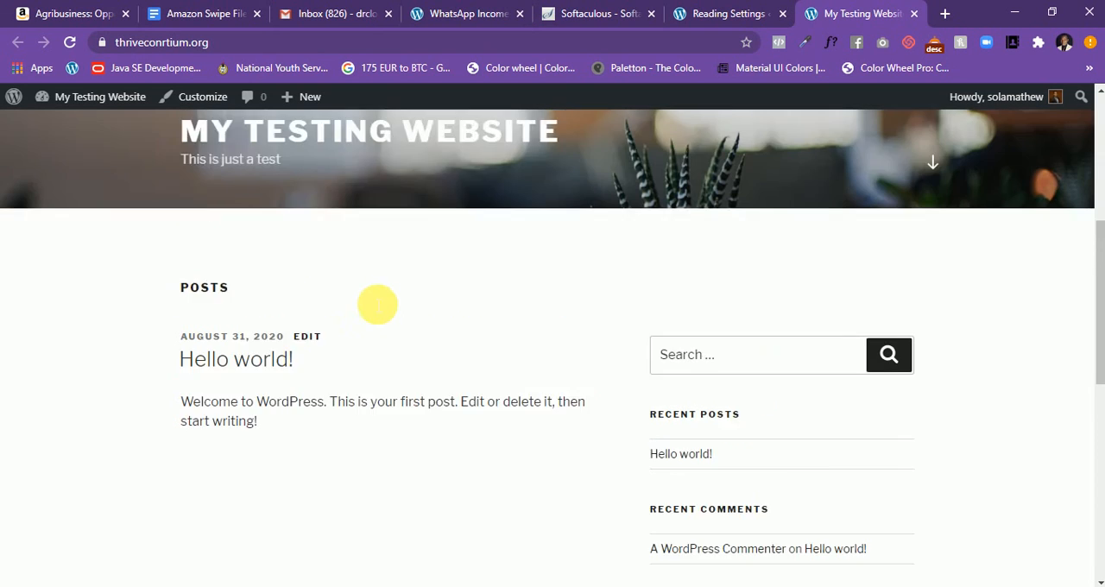
pyautogui.click(715, 15)
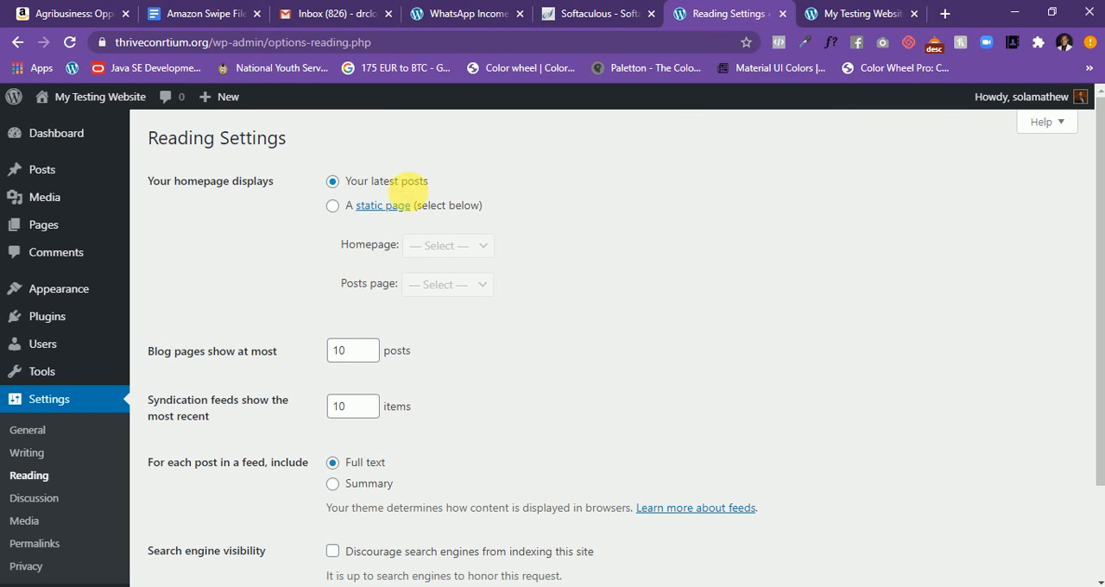
# - Set the homepage display to a static page and review the available choices for the Homepage and Posts page
pyautogui.click(337, 209)
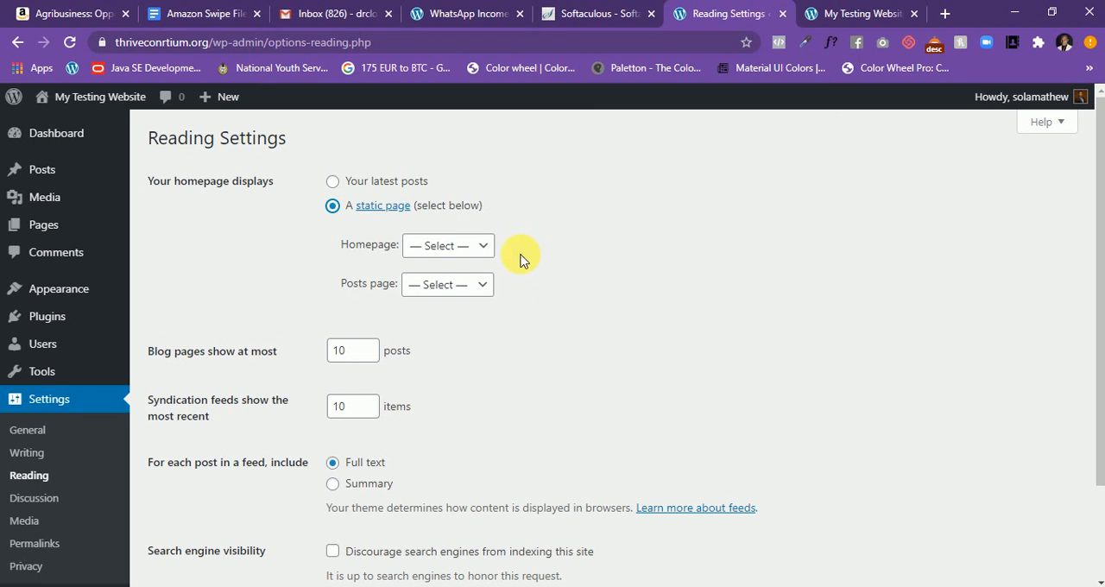
pyautogui.click(485, 247)
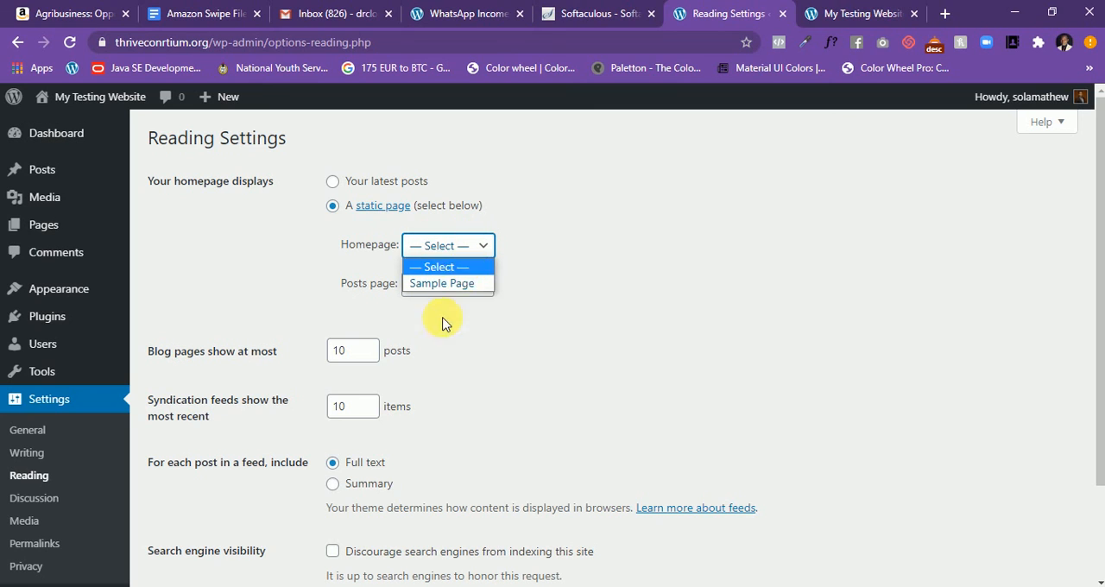
pyautogui.click(615, 197)
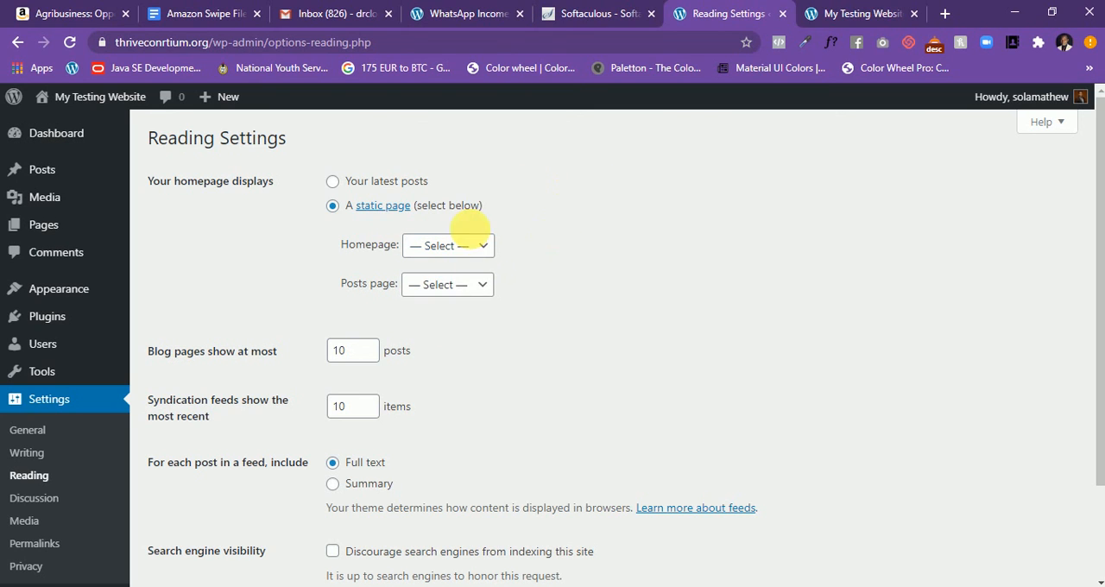
pyautogui.click(469, 284)
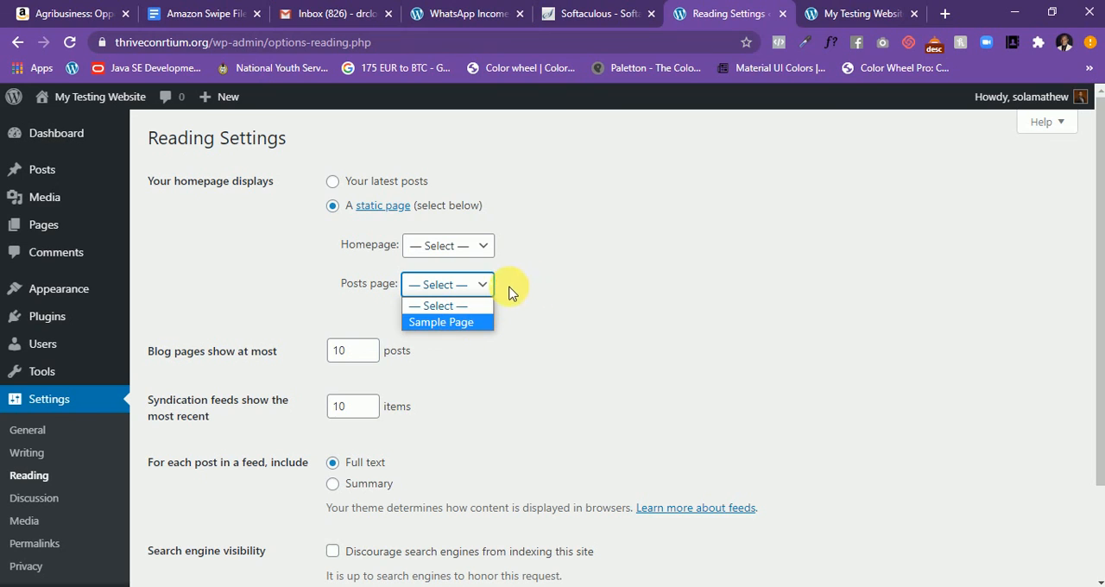
pyautogui.click(568, 271)
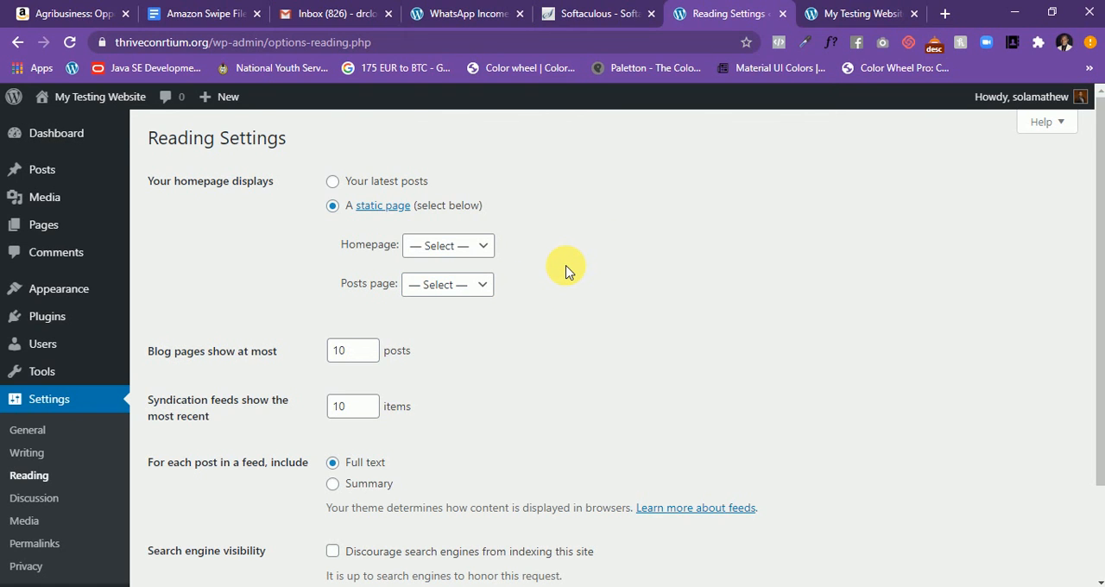
# - Enable "Discourage search engines from indexing this site" in the Reading Settings and save the changes
pyautogui.scroll(-2, 565, 271)
pyautogui.scroll(2, 566, 270)
pyautogui.scroll(-2, 358, 279)
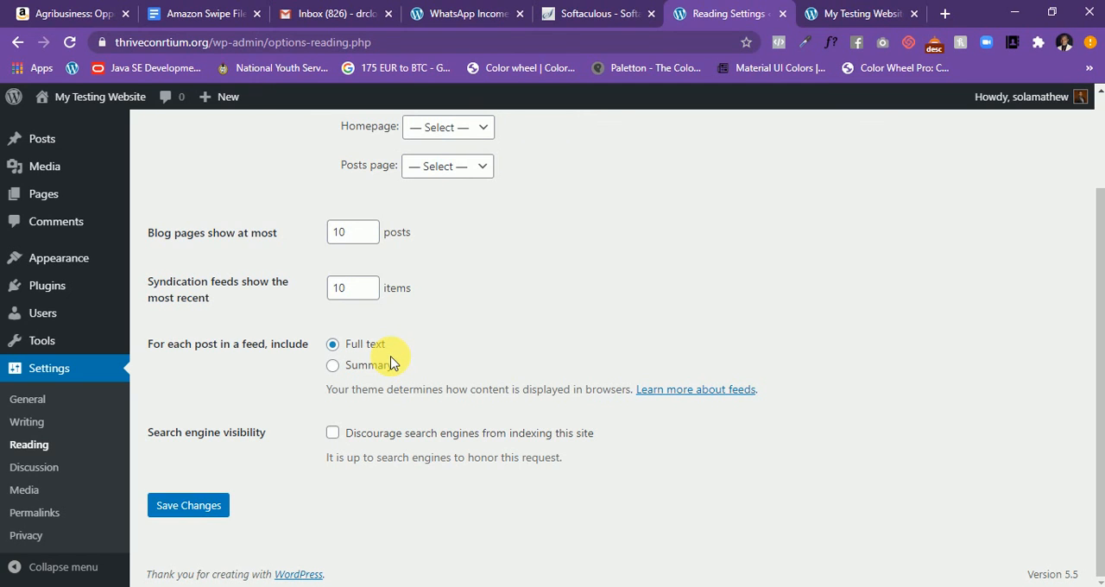
pyautogui.click(332, 436)
pyautogui.click(216, 506)
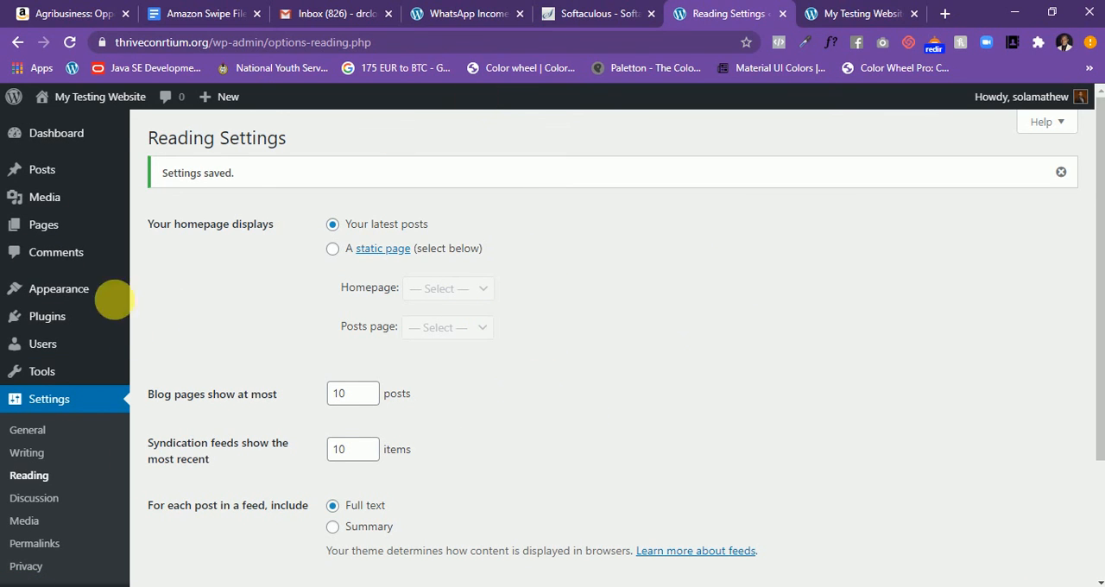
# - Review the saved Reading Settings, including search engine visibility, and dismiss the confirmation notice
pyautogui.scroll(-3, 81, 211)
pyautogui.scroll(2, 82, 211)
pyautogui.scroll(-2, 74, 209)
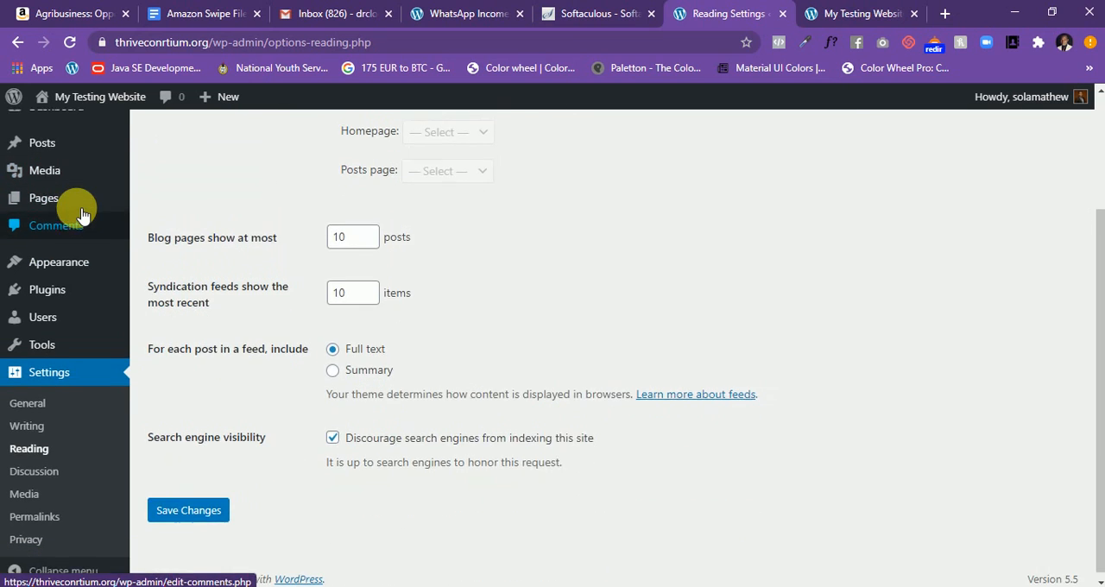
pyautogui.scroll(2, 74, 217)
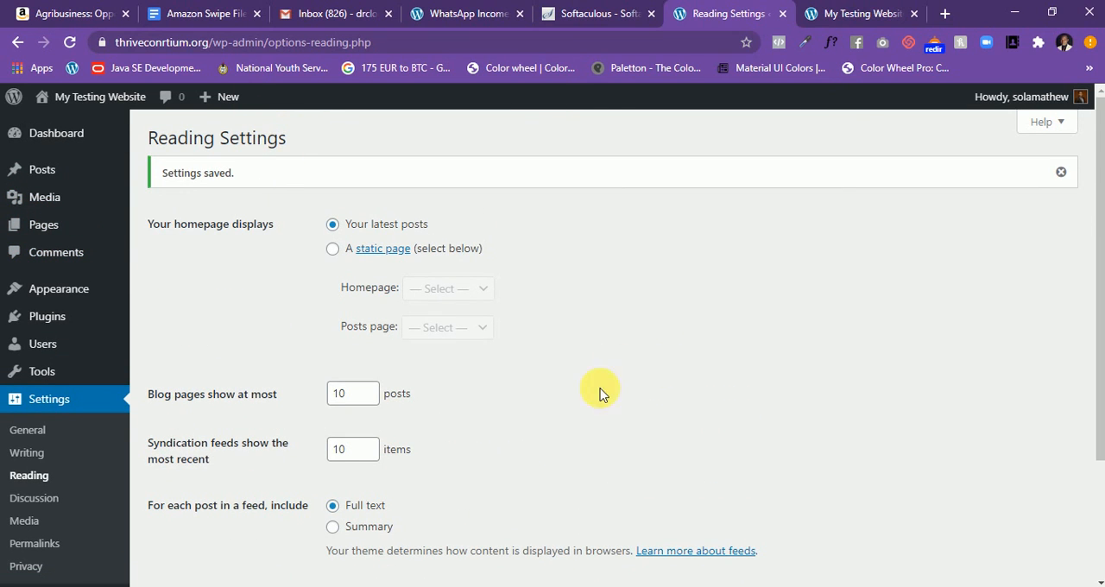
pyautogui.click(1061, 173)
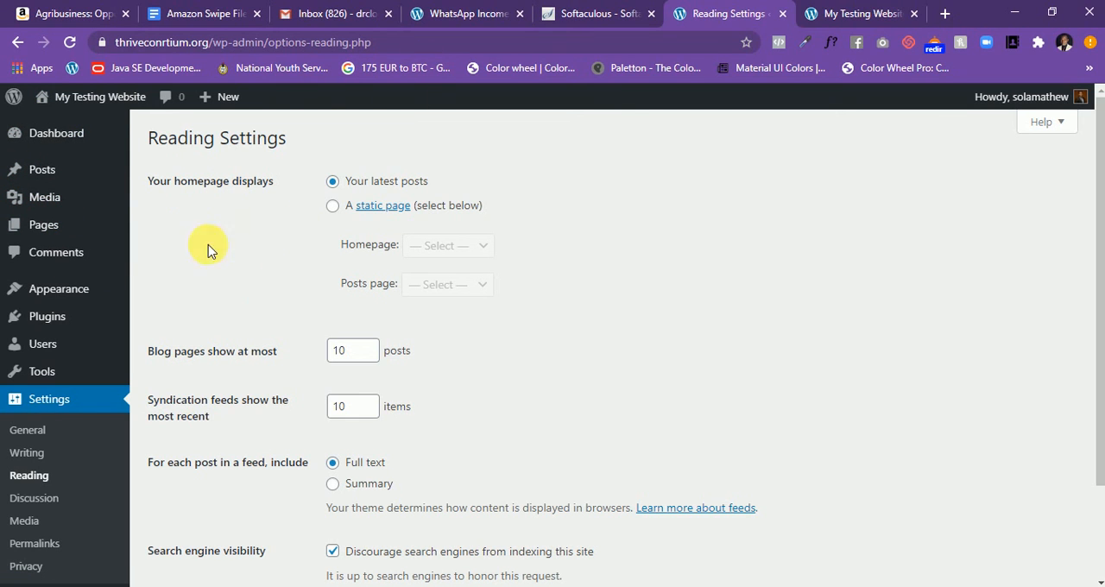
# - Show the options available for managing posts in the admin area
pyautogui.moveTo(110, 167)
pyautogui.moveTo(66, 174)
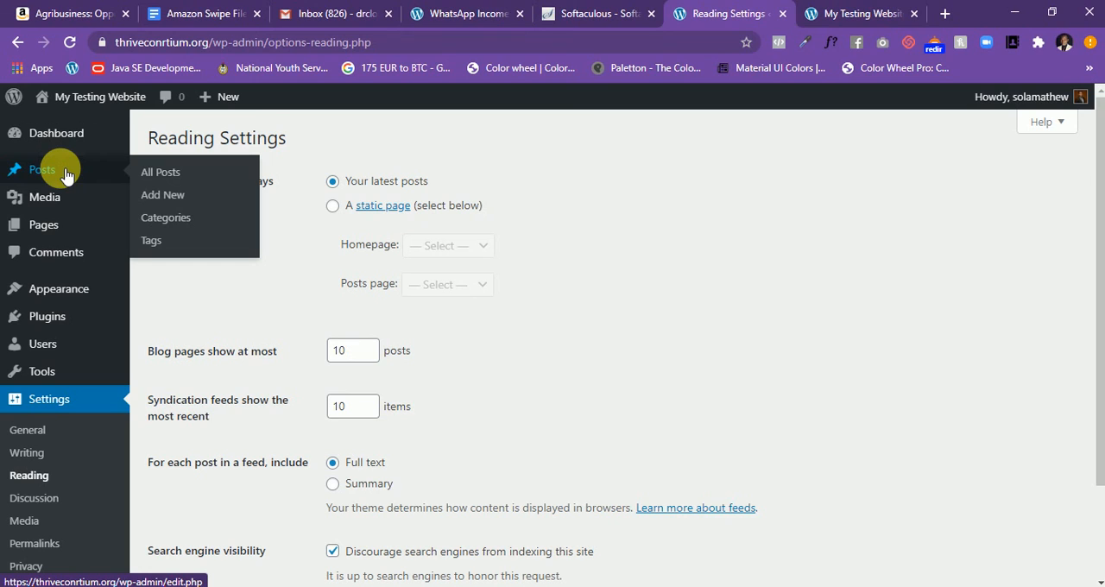